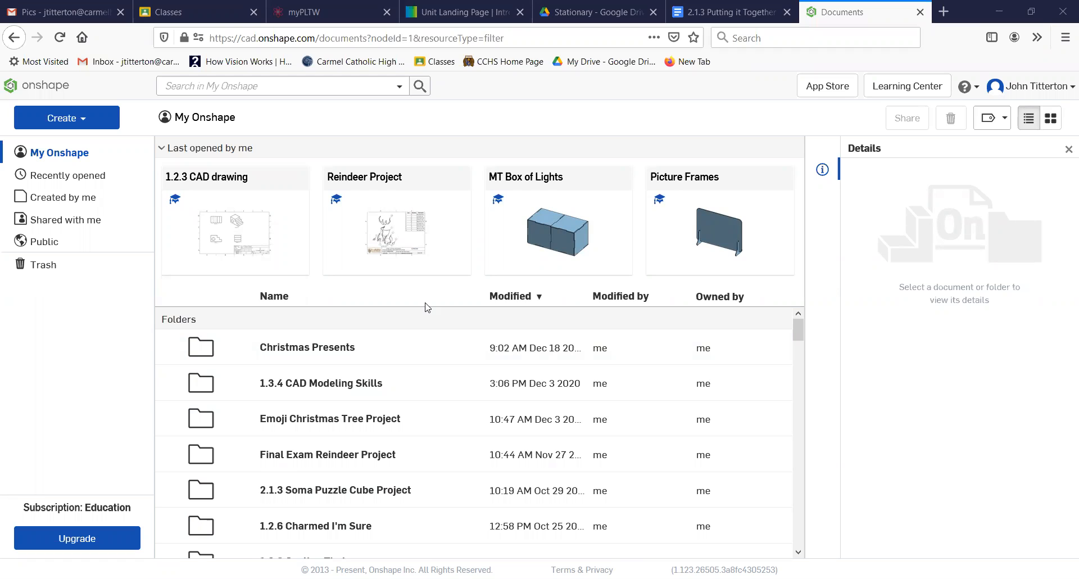
# - Open the 2.1.3 Soma Puzzle Cube Project folder from the Folders list
pyautogui.click(338, 492)
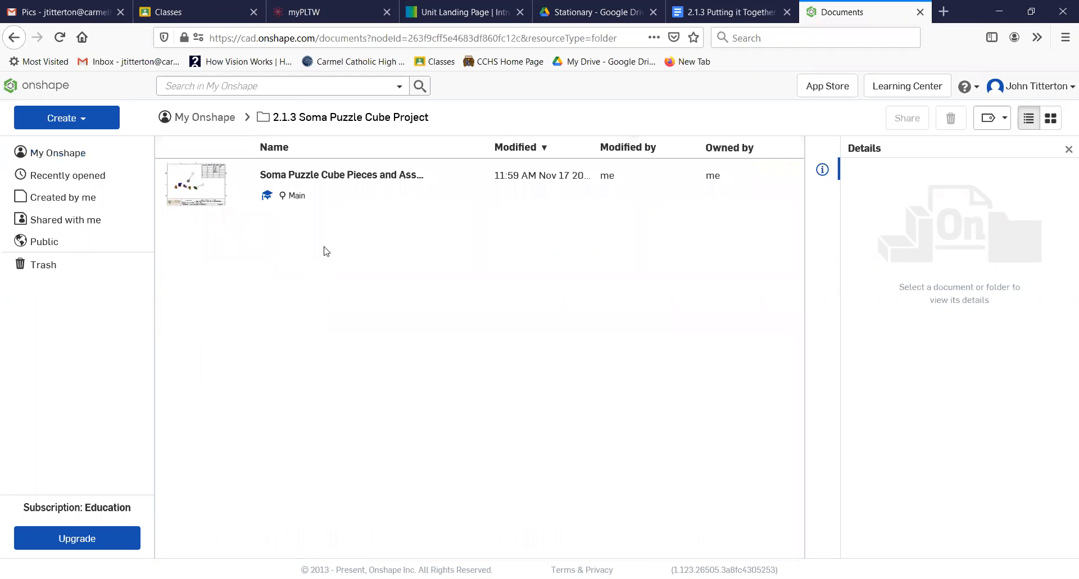
# - Copy the Soma document's workspace as 'Soma Puzzle Cube Pieces Assembled as a Sphinx'
pyautogui.rightClick(344, 185)
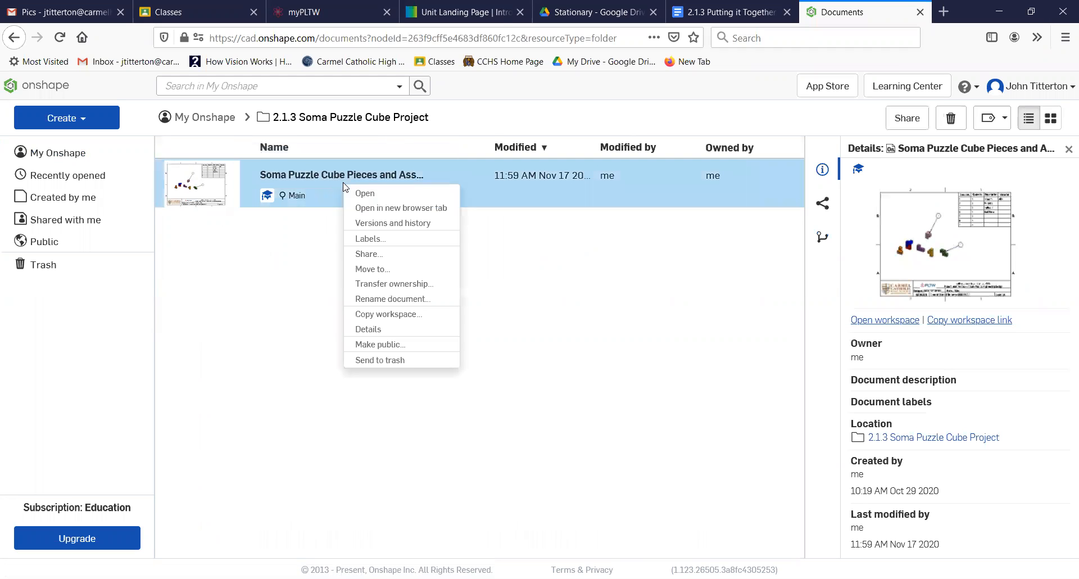
pyautogui.click(368, 314)
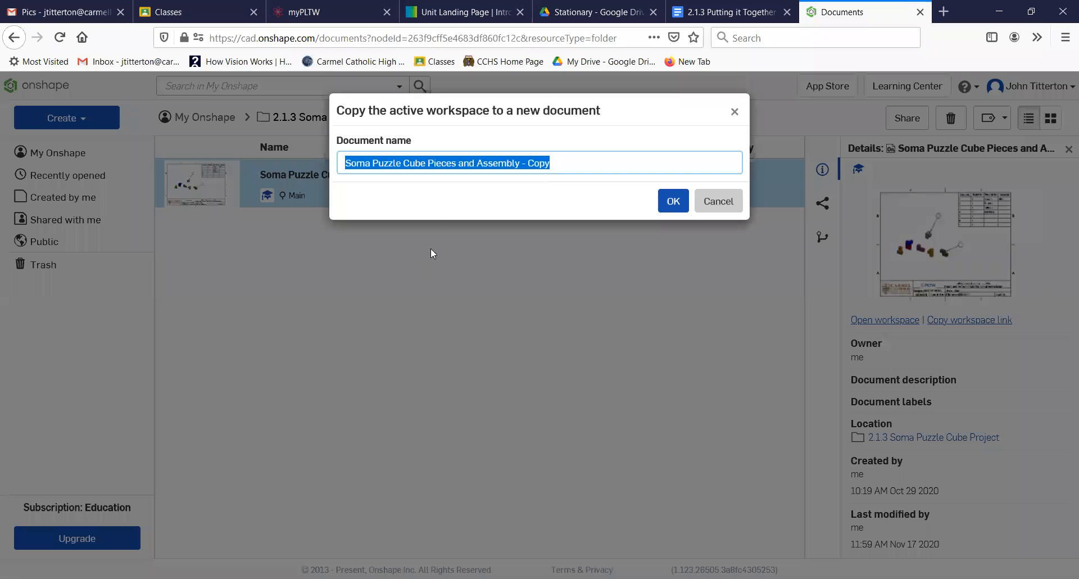
pyautogui.click(588, 165)
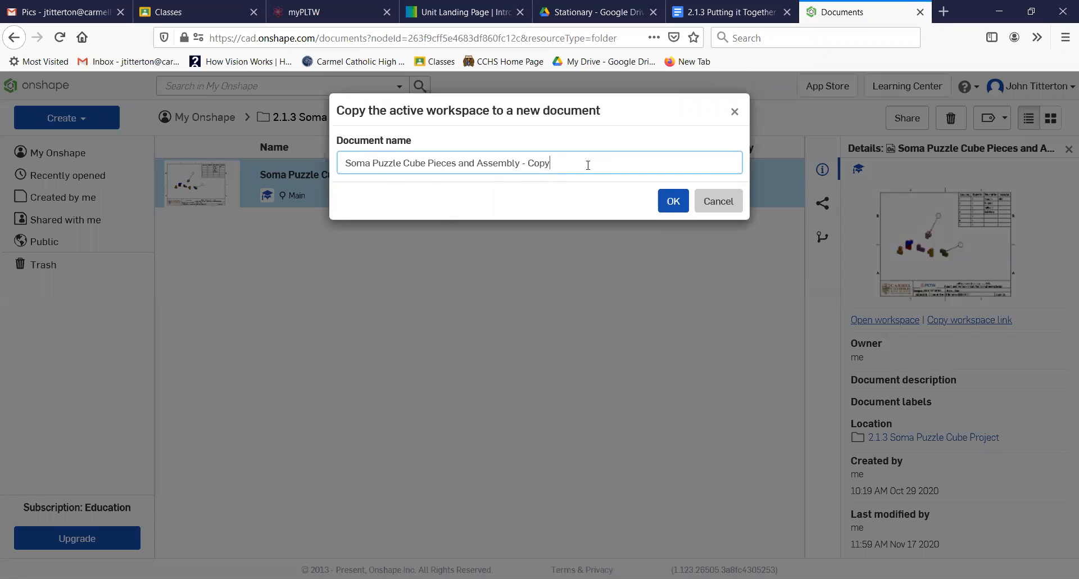
pyautogui.press('BackSpace')
pyautogui.press('BackSpace')
pyautogui.press('BackSpace')
pyautogui.press('BackSpace')
pyautogui.press('BackSpace')
pyautogui.press('BackSpace')
pyautogui.press('BackSpace')
pyautogui.press('BackSpace')
pyautogui.press('BackSpace')
pyautogui.press('BackSpace')
pyautogui.press('BackSpace')
pyautogui.press('BackSpace')
pyautogui.press('BackSpace')
pyautogui.press('BackSpace')
pyautogui.press('BackSpace')
pyautogui.press('BackSpace')
pyautogui.press('BackSpace')
pyautogui.press('BackSpace')
pyautogui.write('ces Assembled as a Sphi')
pyautogui.press('BackSpace')
pyautogui.press('BackSpace')
pyautogui.press('BackSpace')
pyautogui.write('phinx')
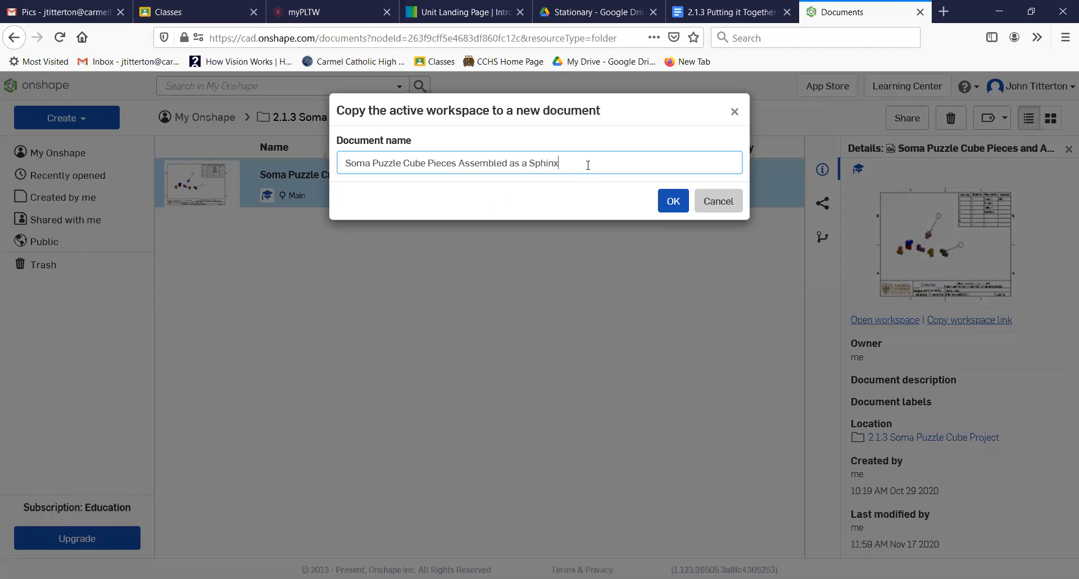
pyautogui.click(670, 205)
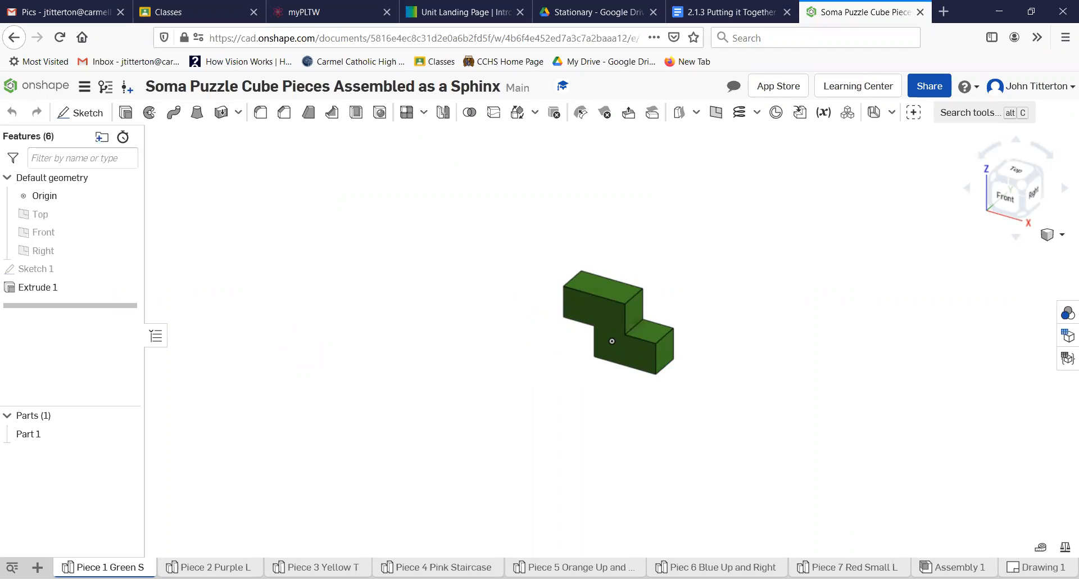
# - Go from the Piece 2 Purple L part studio to the Assembly 1 tab
pyautogui.click(318, 567)
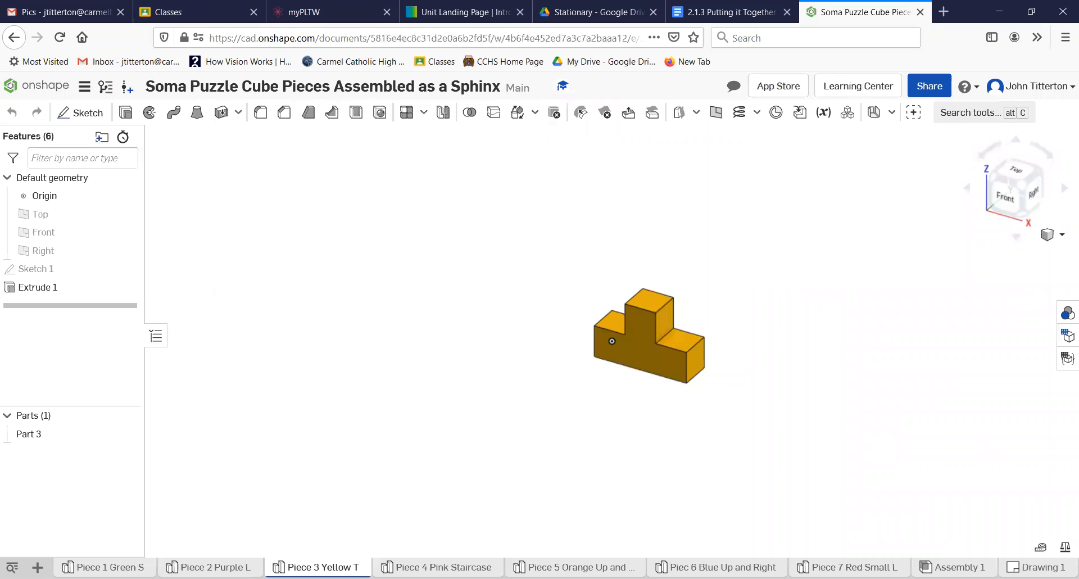
pyautogui.click(954, 567)
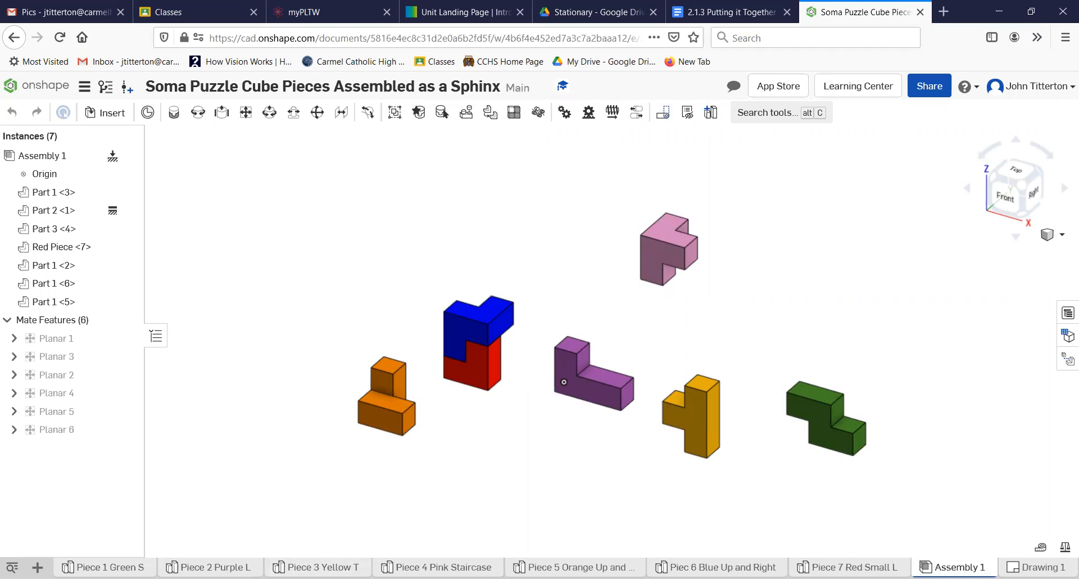
# - Delete the Assembly 1 tab, confirming in the Delete tabs dialog
pyautogui.rightClick(953, 567)
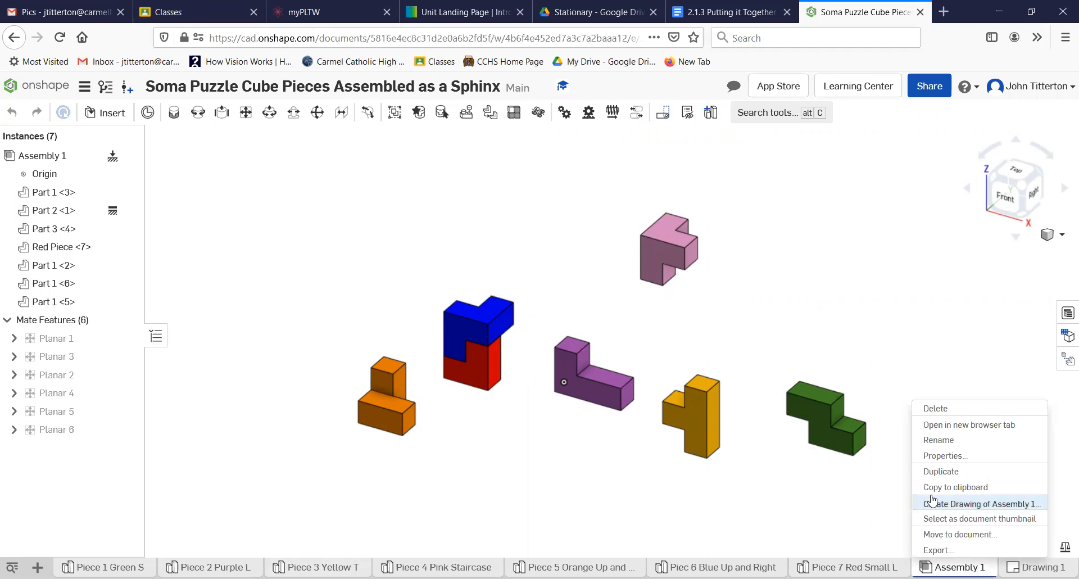
pyautogui.click(933, 408)
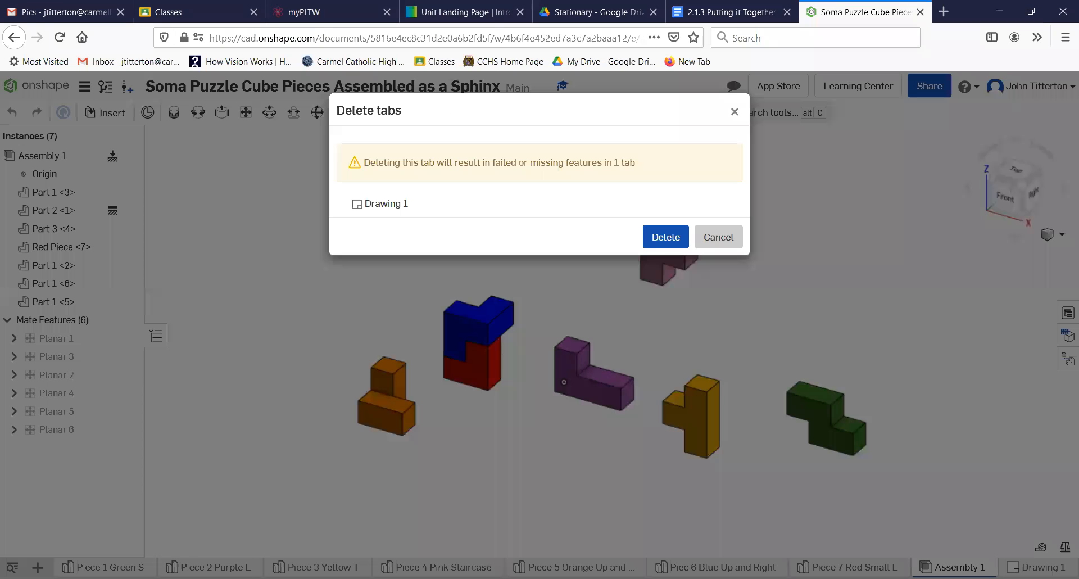
pyautogui.click(660, 247)
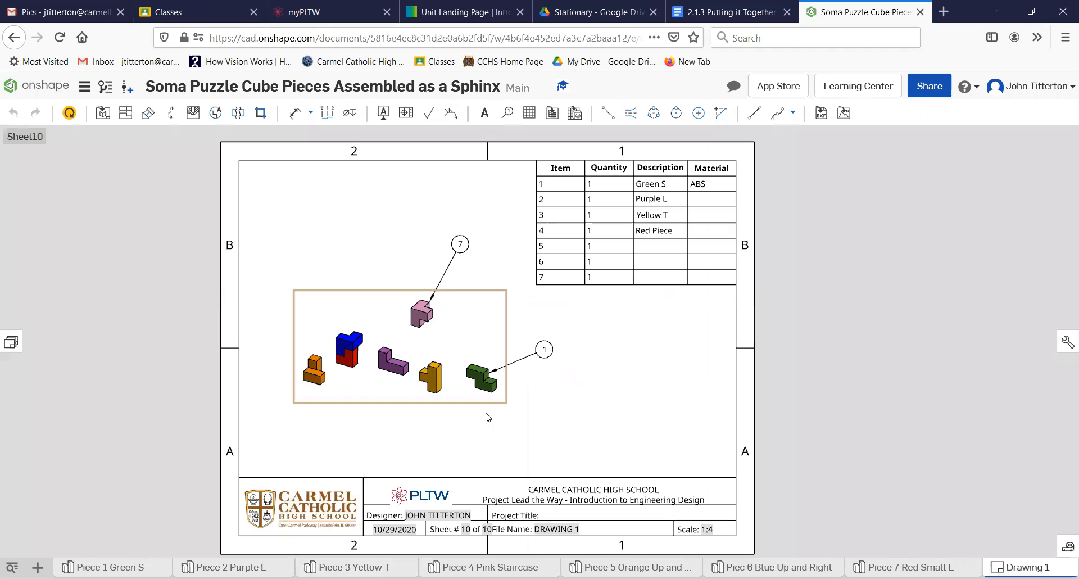
# - Browse Drawing 1's Sheet1, Sheet2, Sheet7 and Sheet8 in the Sheets panel
pyautogui.click(11, 342)
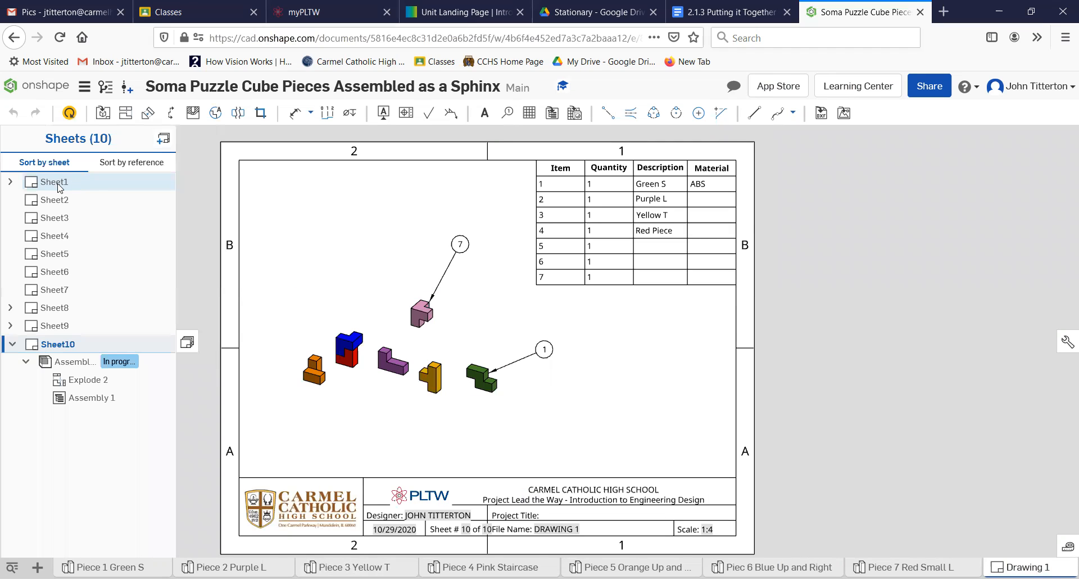
pyautogui.click(55, 182)
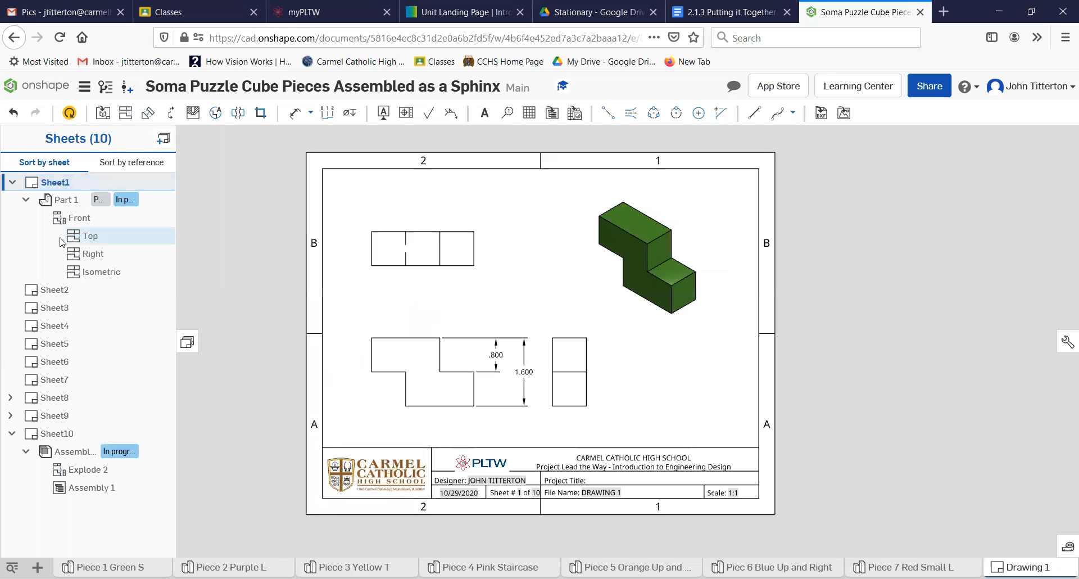
pyautogui.click(50, 290)
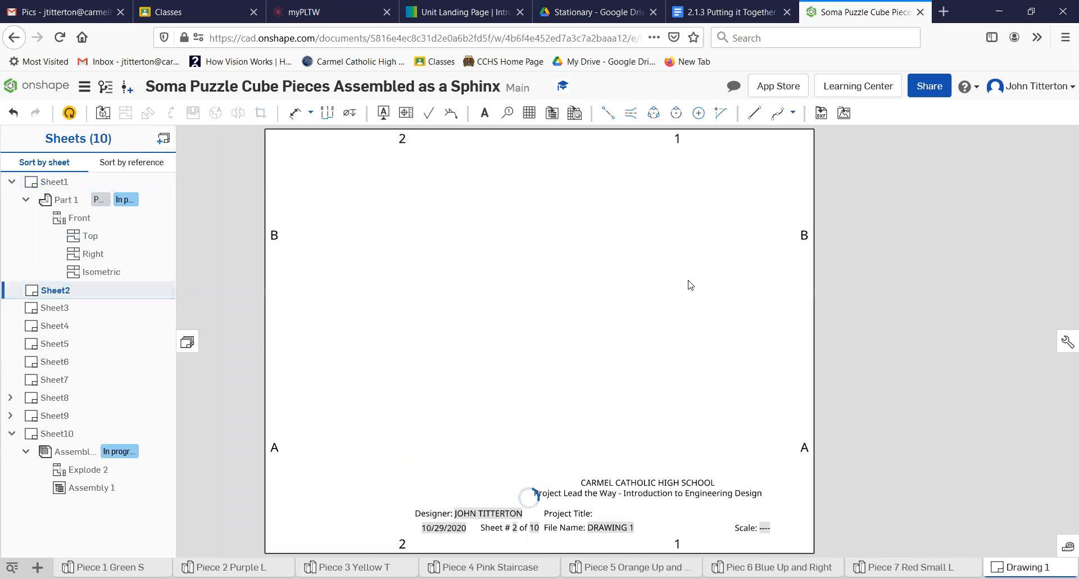
pyautogui.click(55, 379)
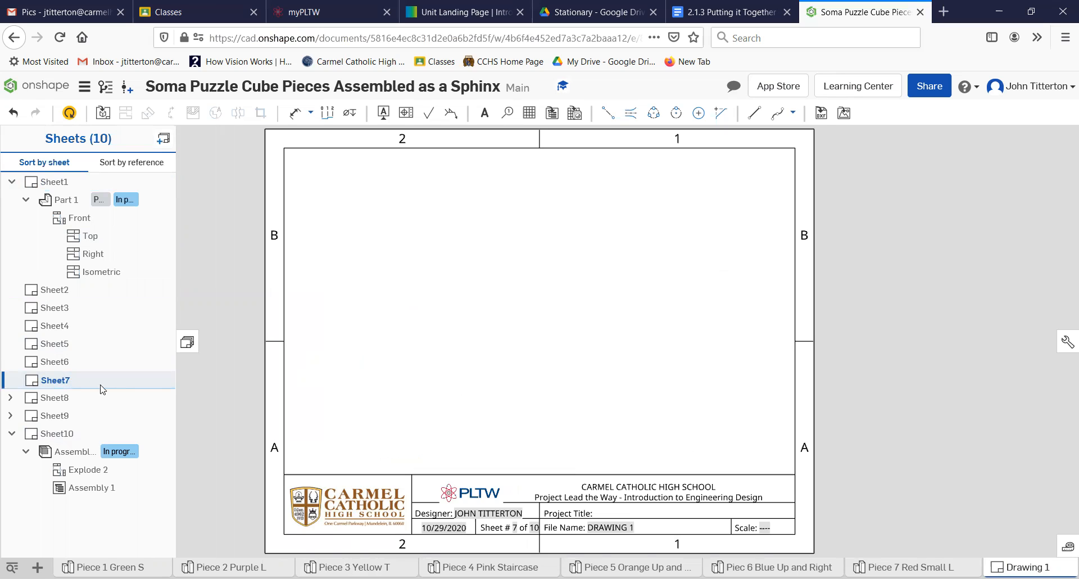
pyautogui.click(54, 404)
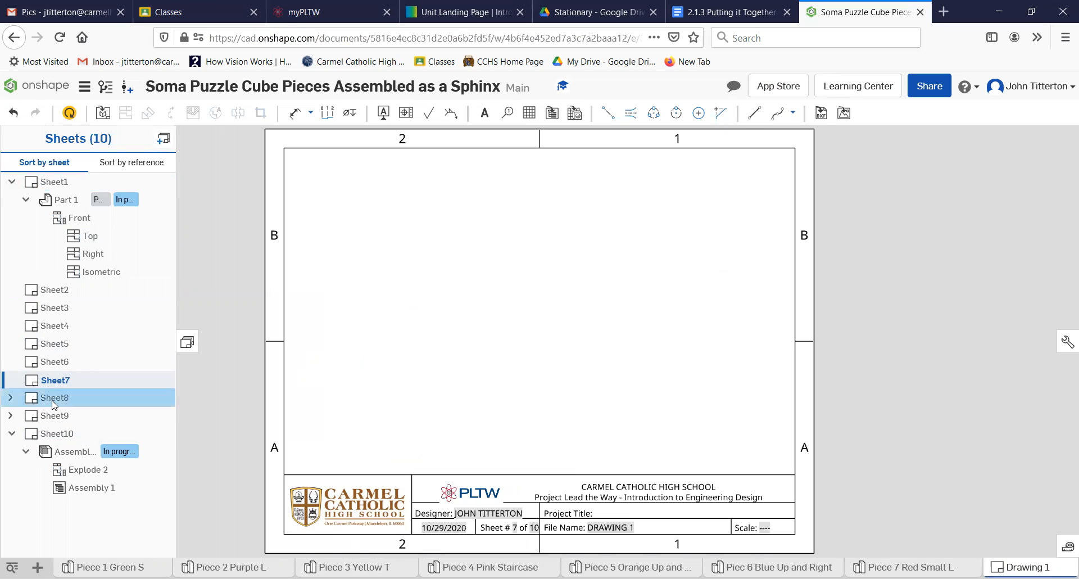
pyautogui.click(54, 400)
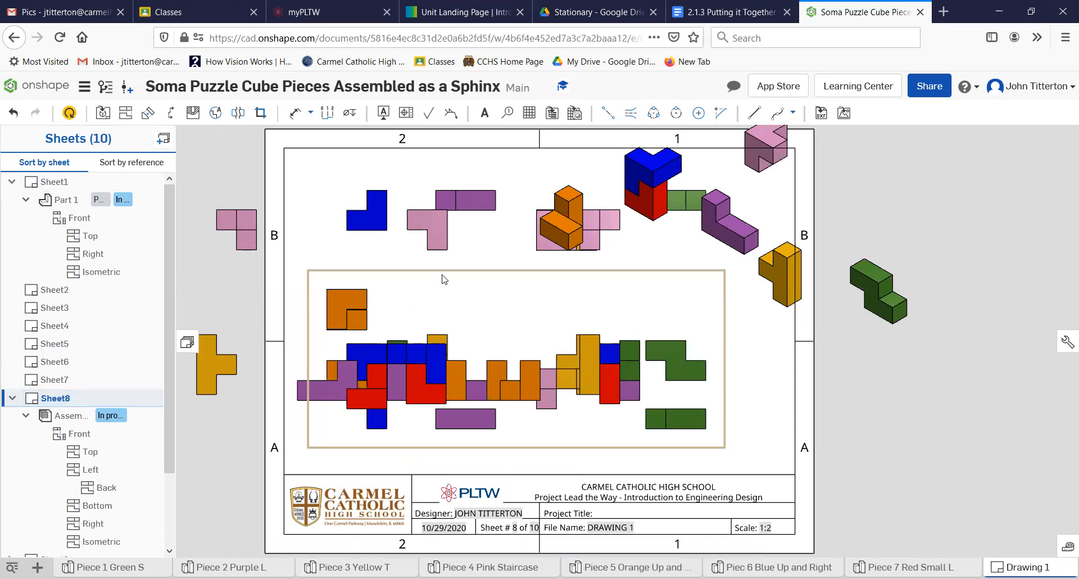
pyautogui.rightClick(1017, 566)
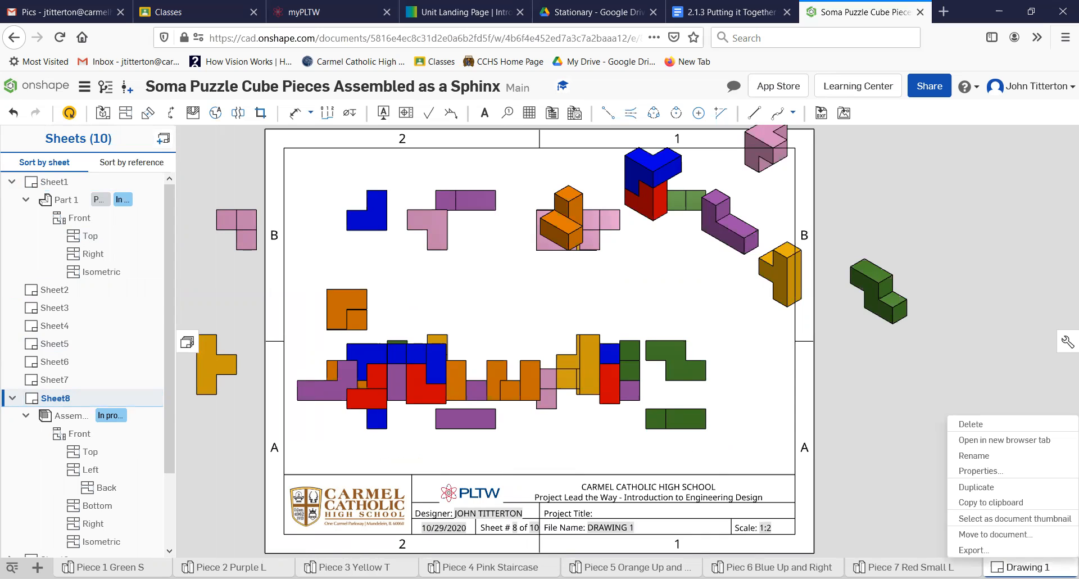
# - Delete the Drawing 1 tab and recentre the view on the Piece 2 Purple L part
pyautogui.click(981, 425)
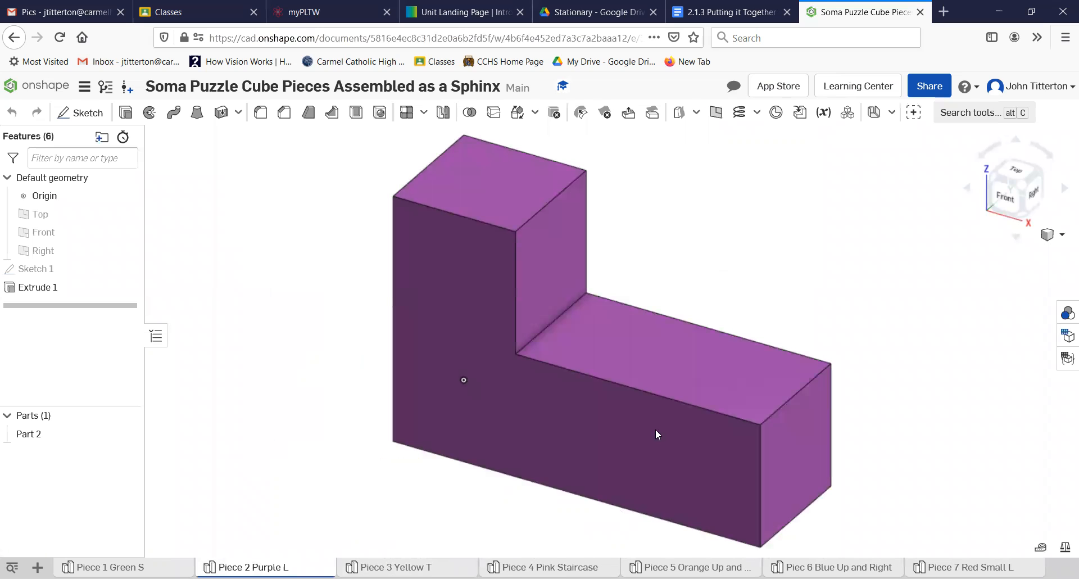
pyautogui.scroll(-3, 660, 256)
pyautogui.moveTo(660, 256); pyautogui.dragTo(626, 166, button='middle')
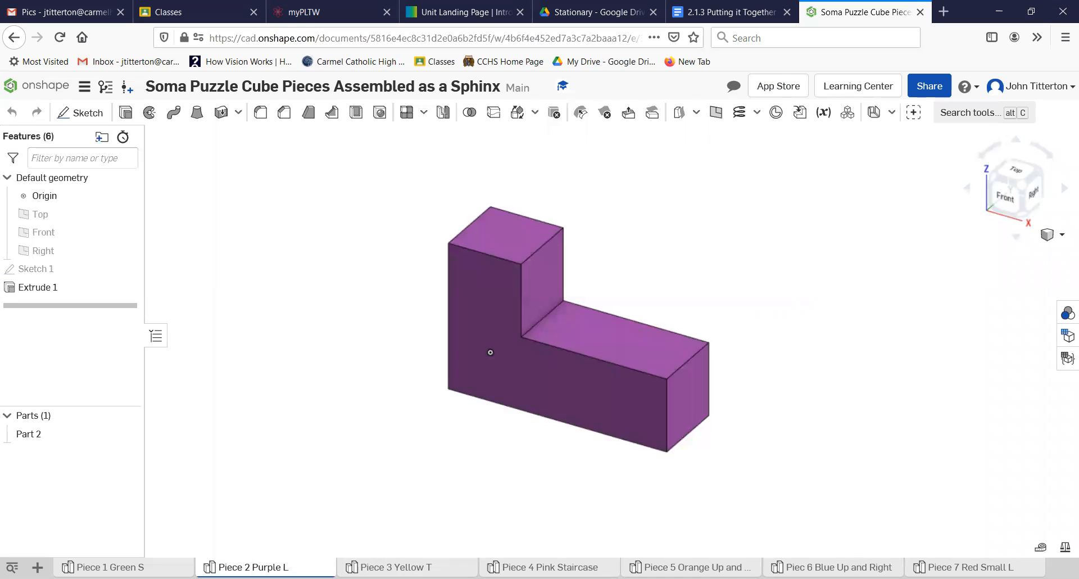
pyautogui.click(37, 568)
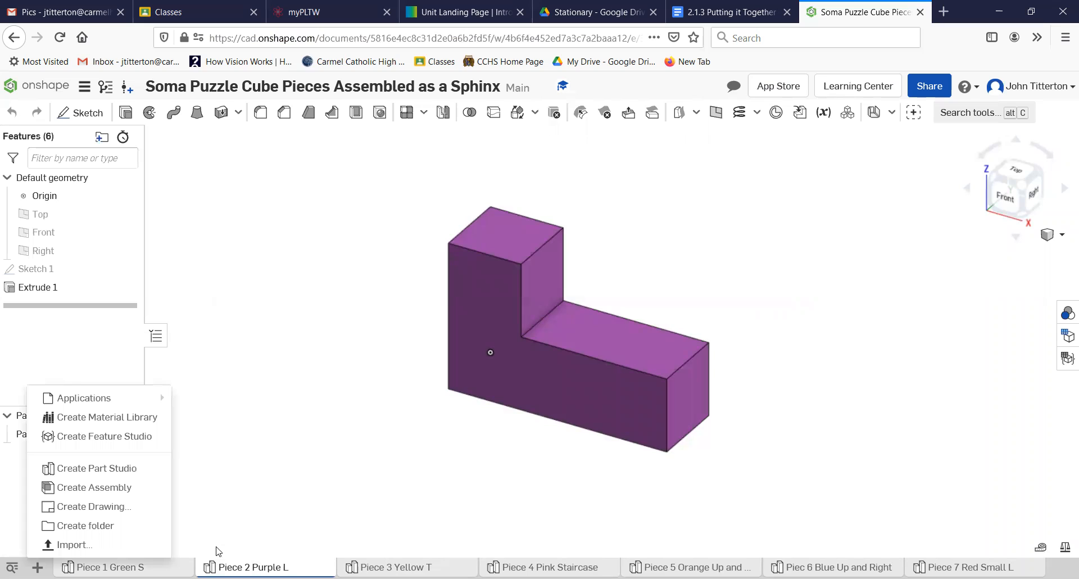
# - Create a new Assembly 1 and bring up the Insert parts list of seven pieces
pyautogui.click(96, 488)
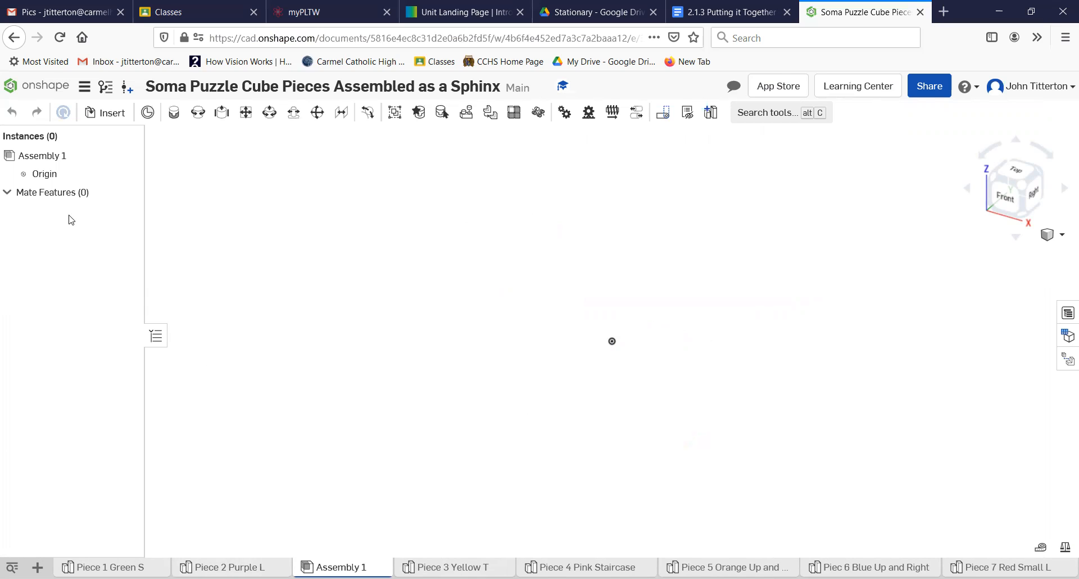
pyautogui.click(100, 115)
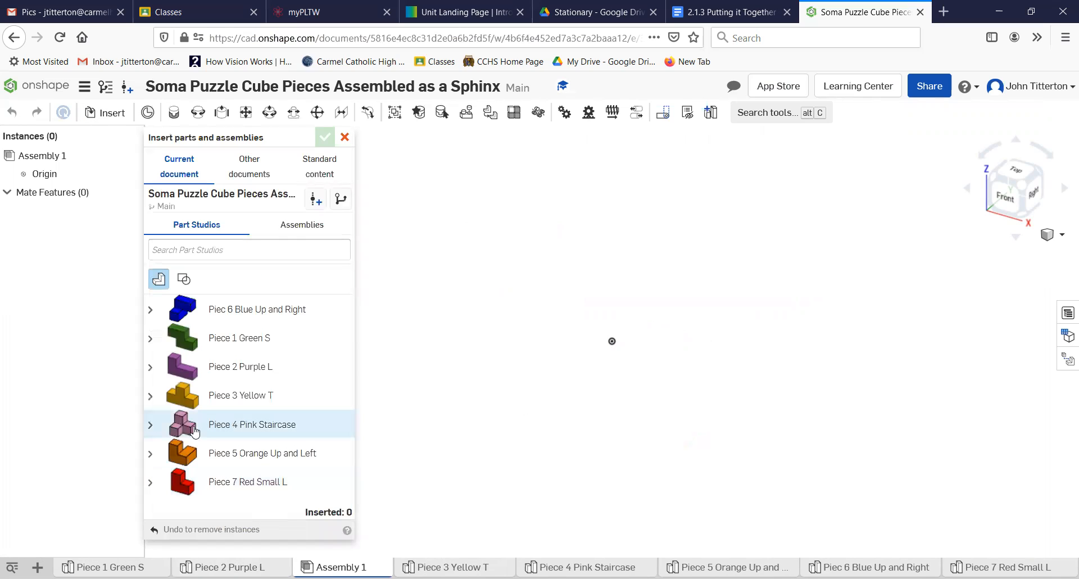
# - Insert the Piece 4 Pink Staircase as Part 1 and fix it in place
pyautogui.click(230, 428)
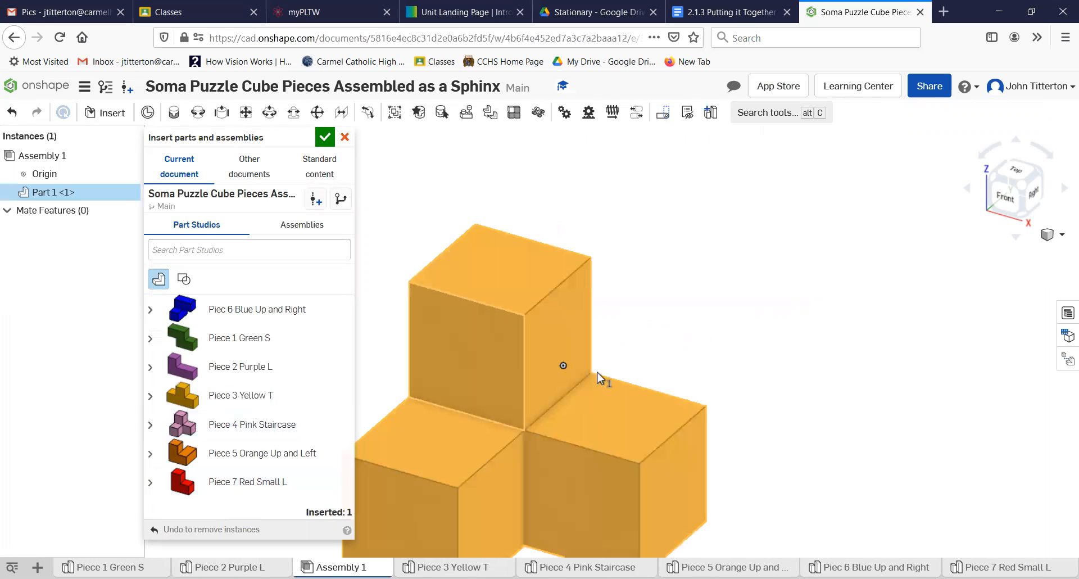
pyautogui.scroll(-5, 593, 393)
pyautogui.click(465, 409)
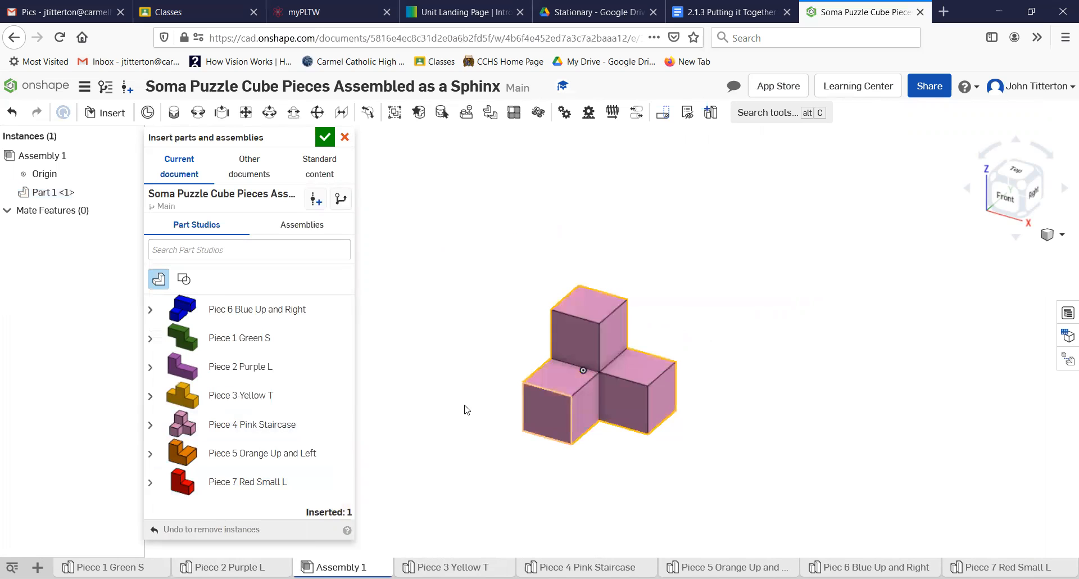
pyautogui.rightClick(590, 345)
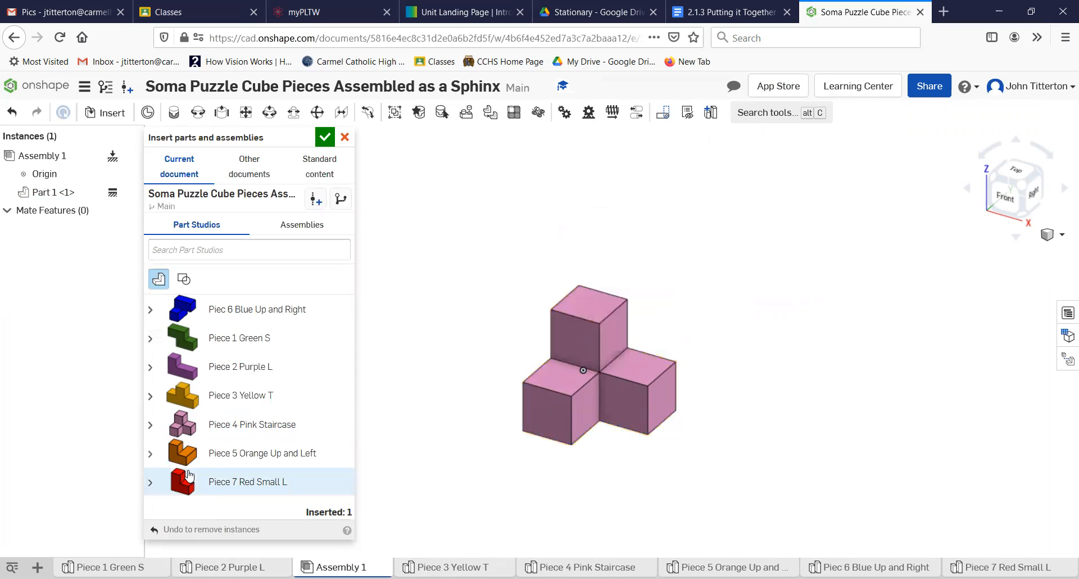
pyautogui.moveTo(188, 470); pyautogui.dragTo(355, 409)
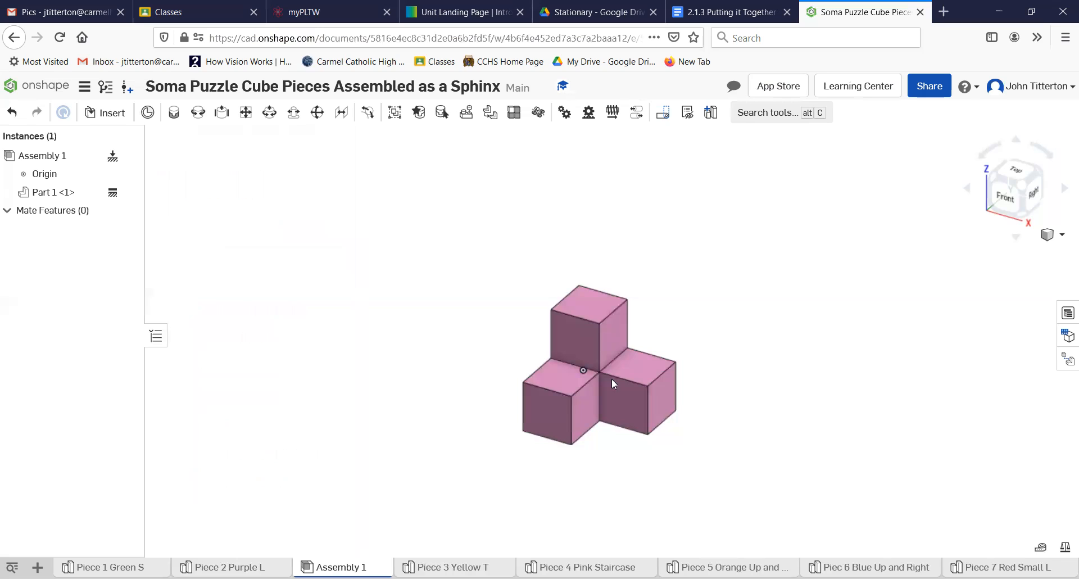
pyautogui.click(580, 348)
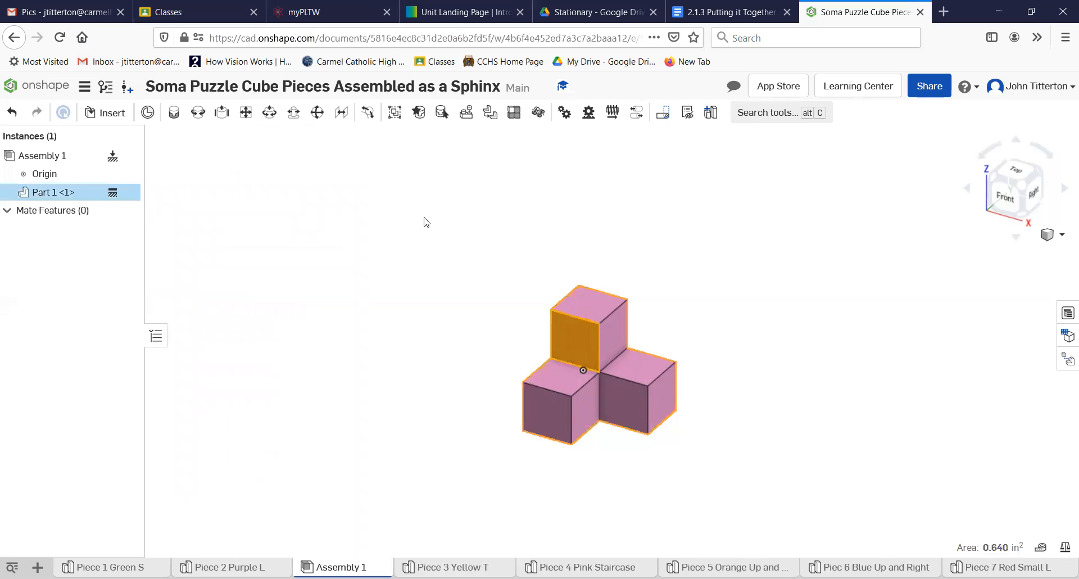
pyautogui.moveTo(424, 217); pyautogui.dragTo(753, 469)
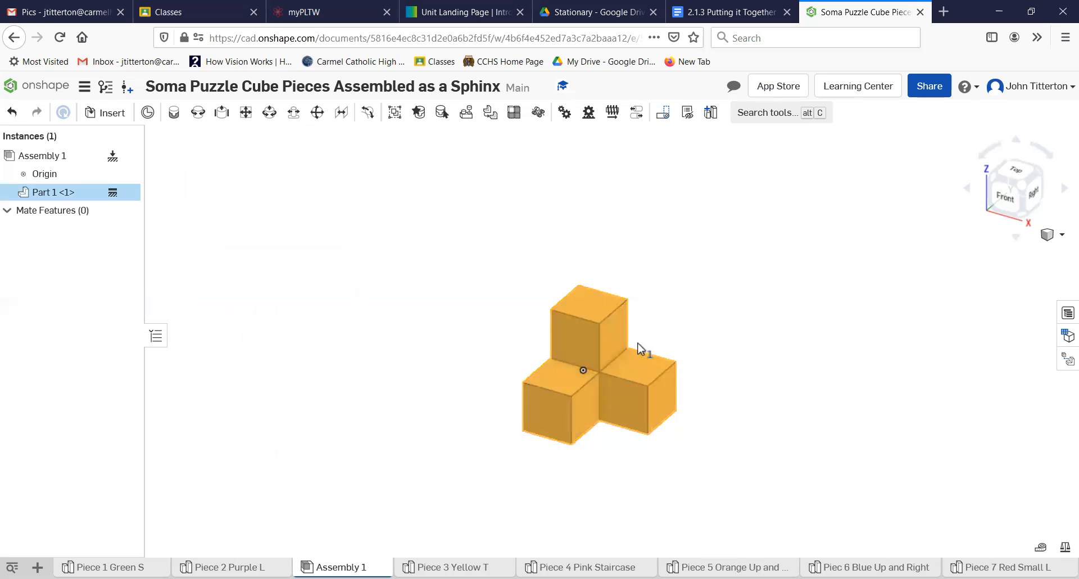
pyautogui.click(642, 343)
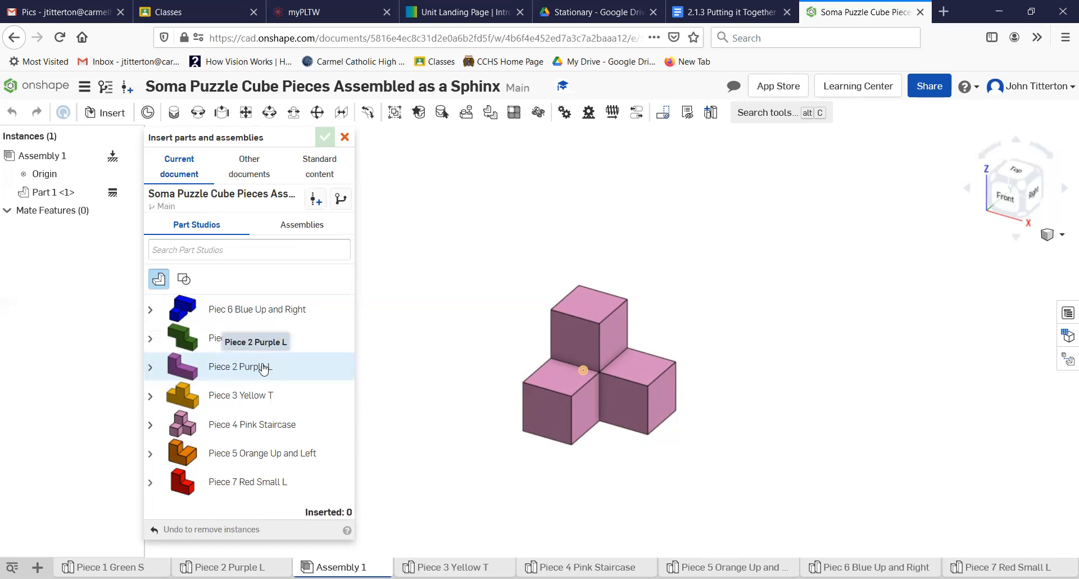
# - Insert Piece 6 Blue, Piece 1 Green S and Piece 3 Yellow T, spaced apart
pyautogui.click(224, 310)
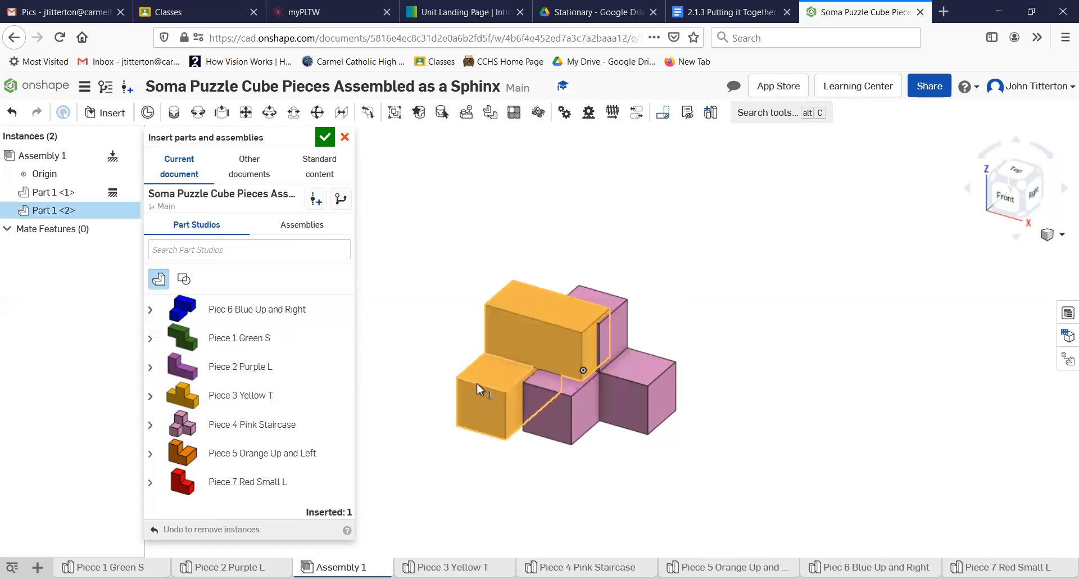
pyautogui.click(439, 414)
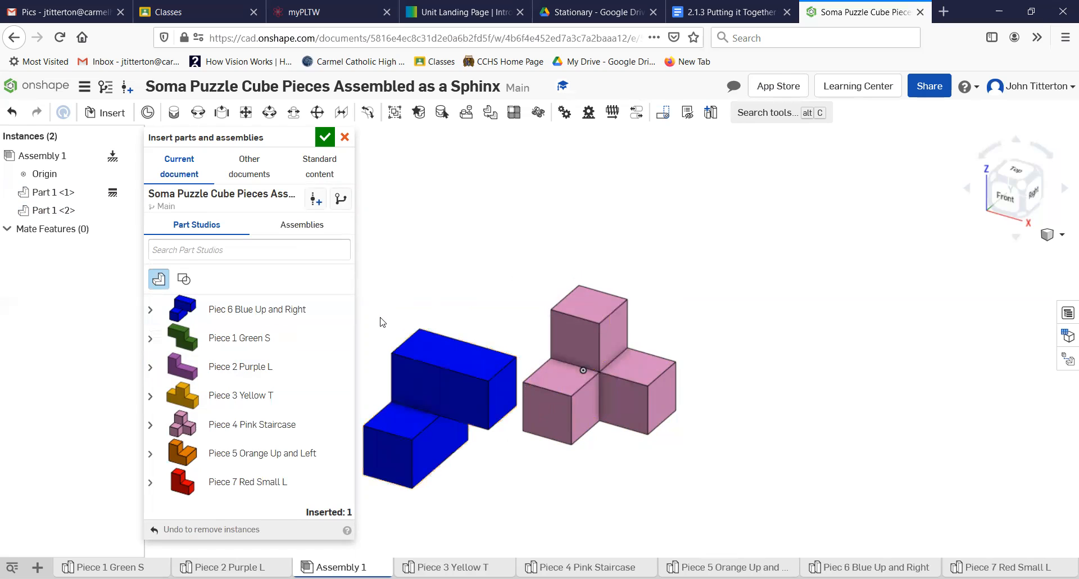
pyautogui.click(223, 339)
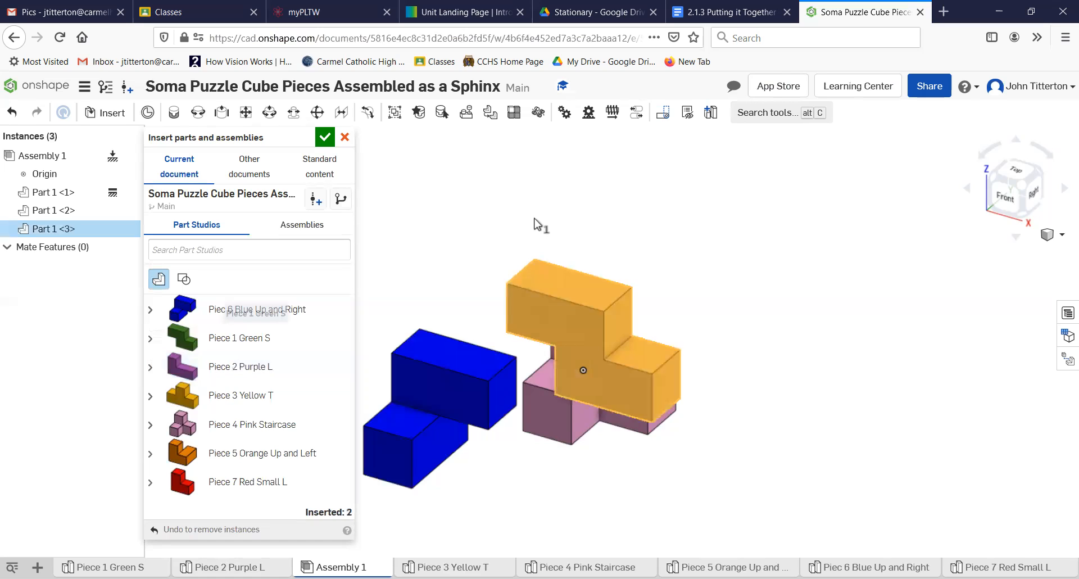
pyautogui.click(510, 251)
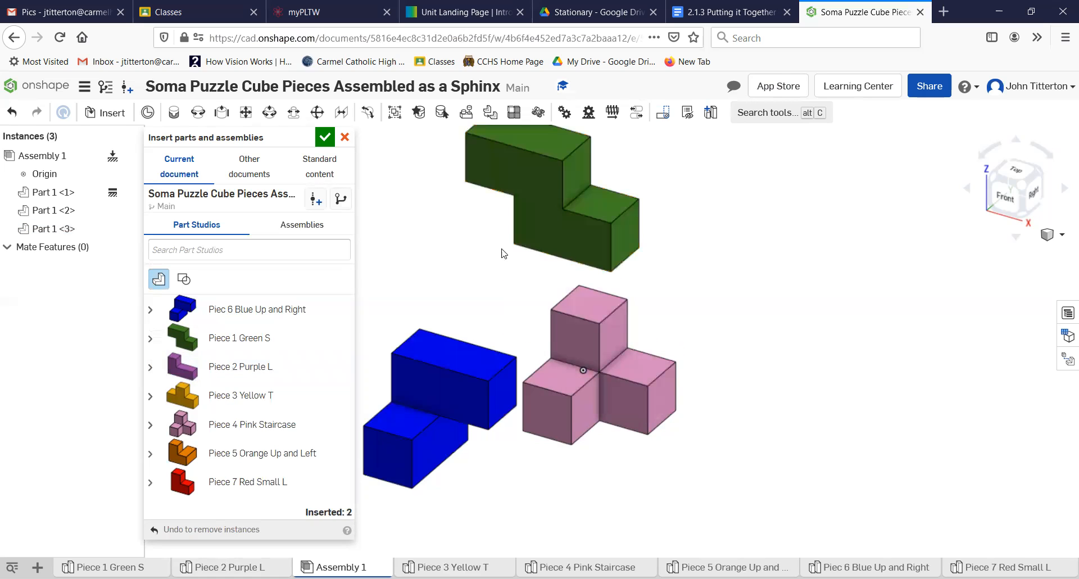
pyautogui.scroll(-3, 626, 309)
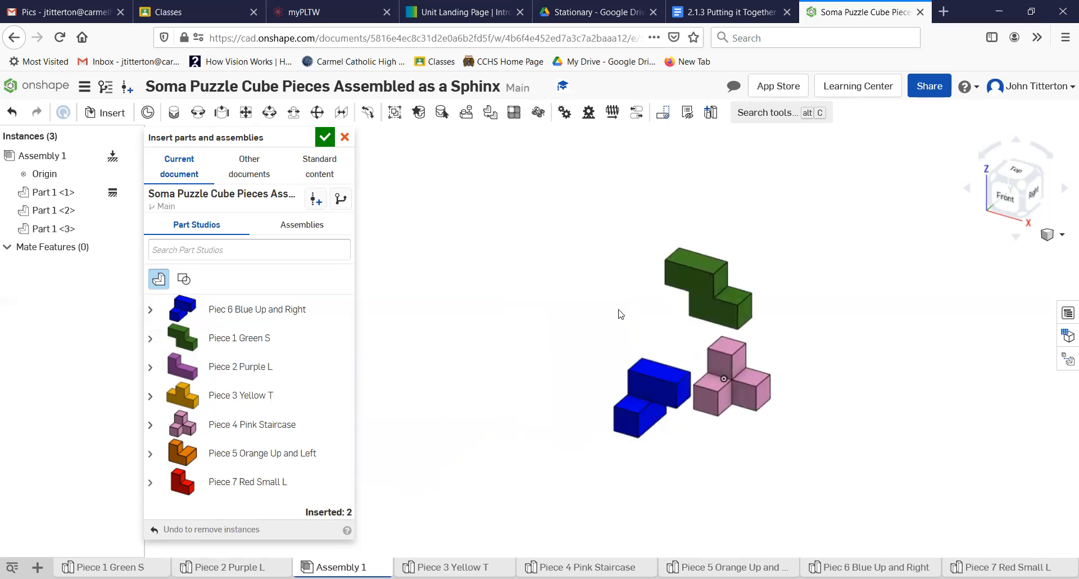
pyautogui.click(264, 396)
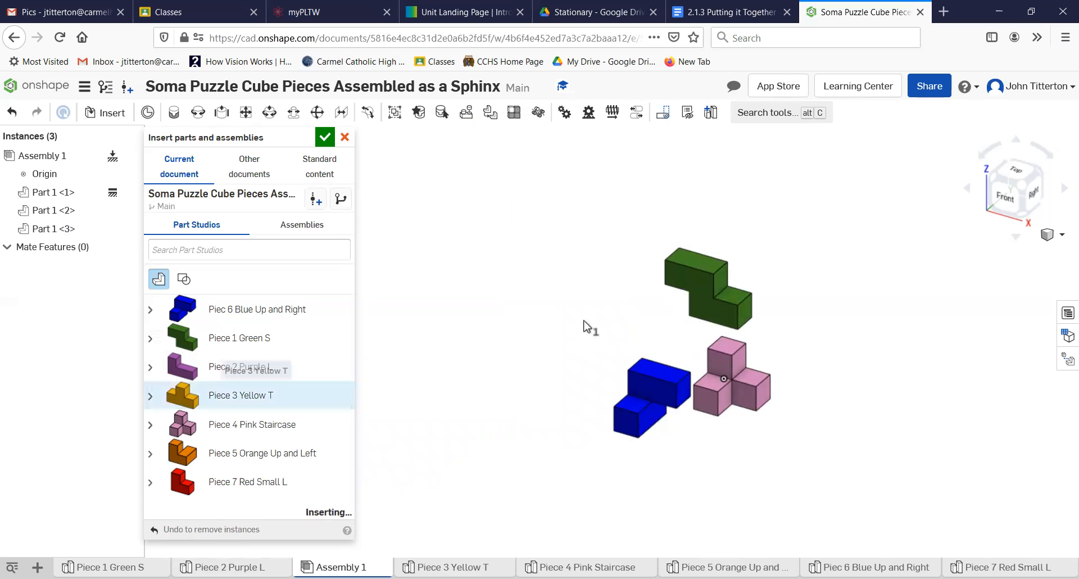
pyautogui.click(615, 326)
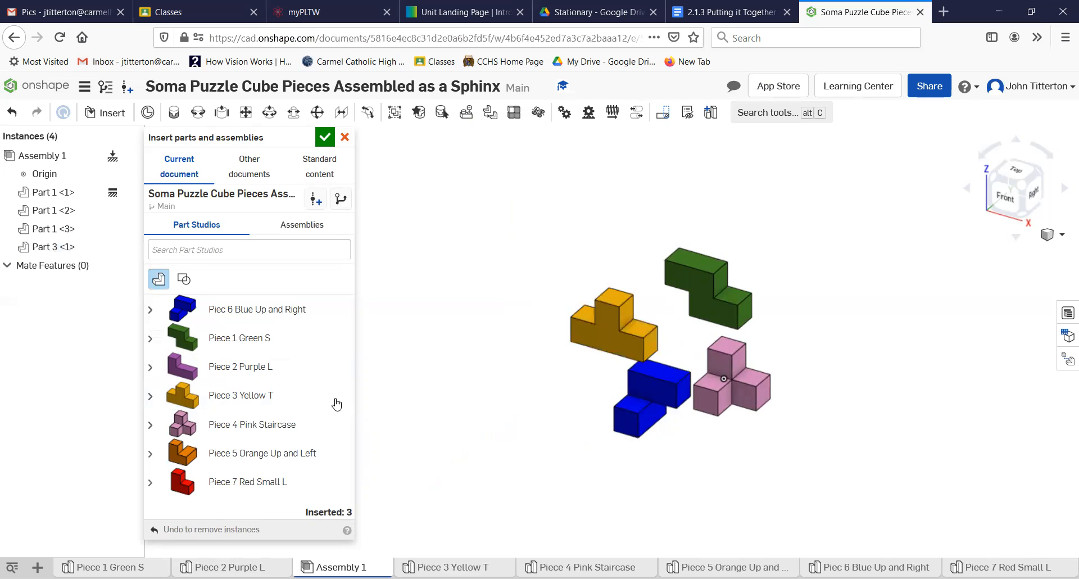
# - Insert Piece 5 Orange, Piece 2 Purple L and Piece 7 Red Small L, then finish inserting
pyautogui.click(224, 321)
pyautogui.click(228, 460)
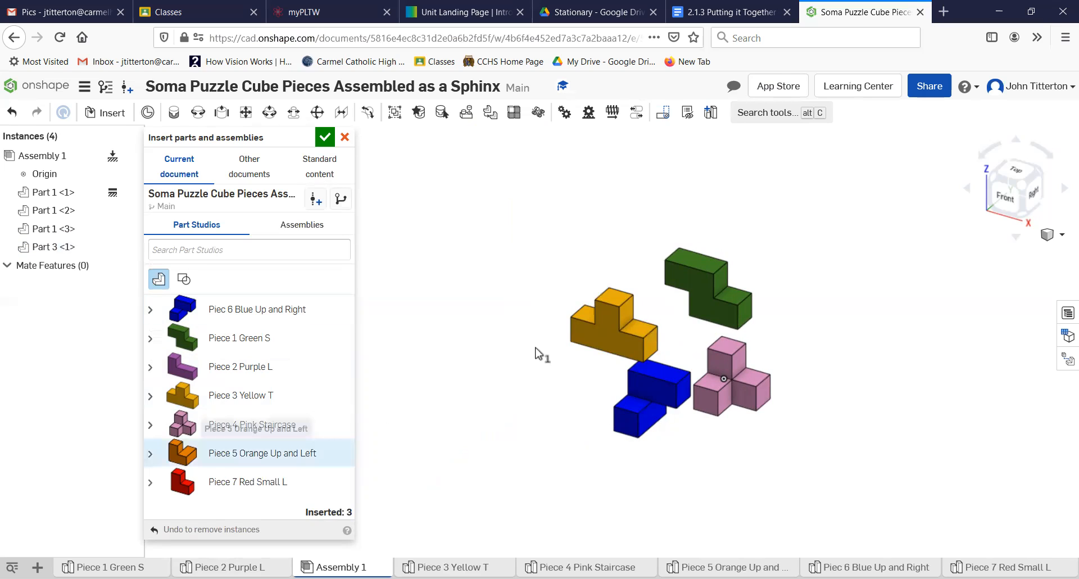
pyautogui.click(515, 349)
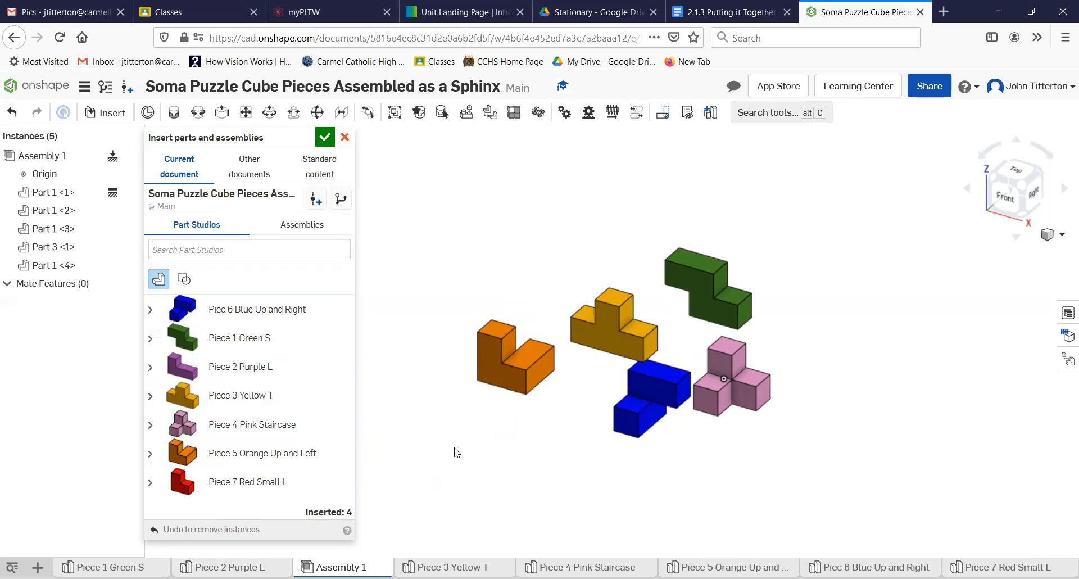
pyautogui.click(275, 453)
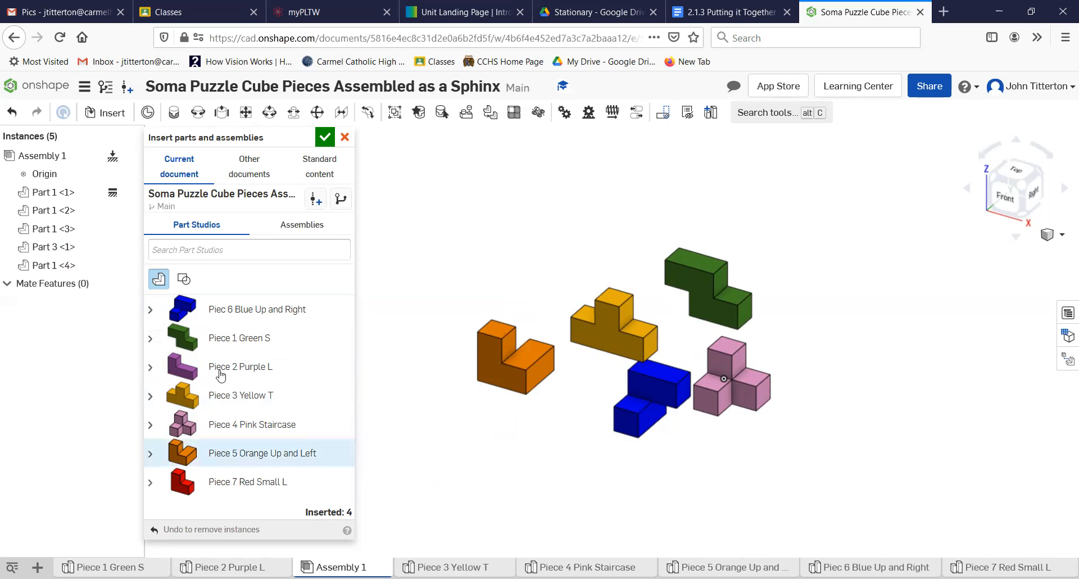
pyautogui.click(566, 245)
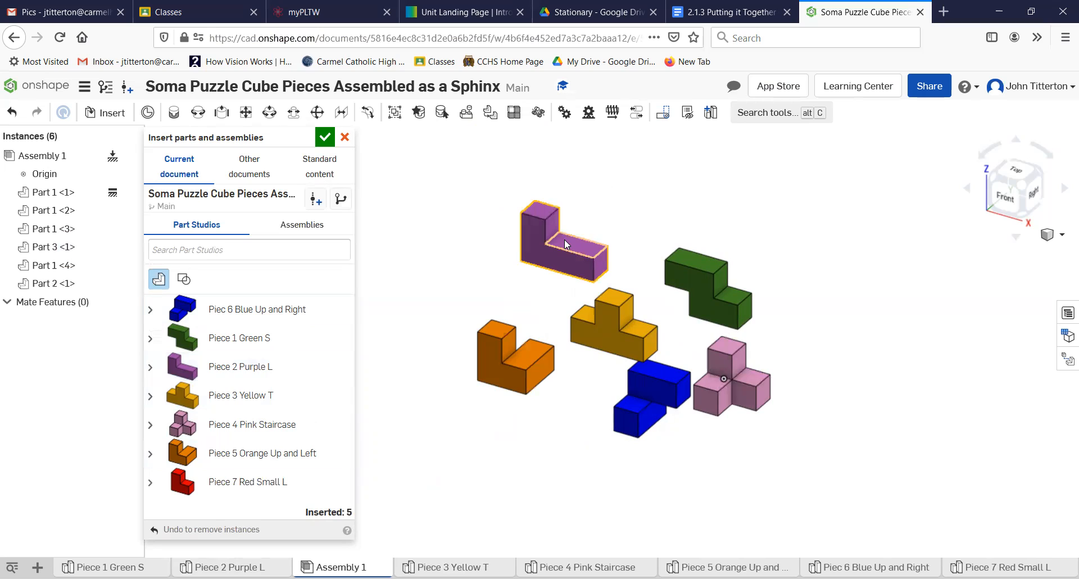
pyautogui.click(242, 483)
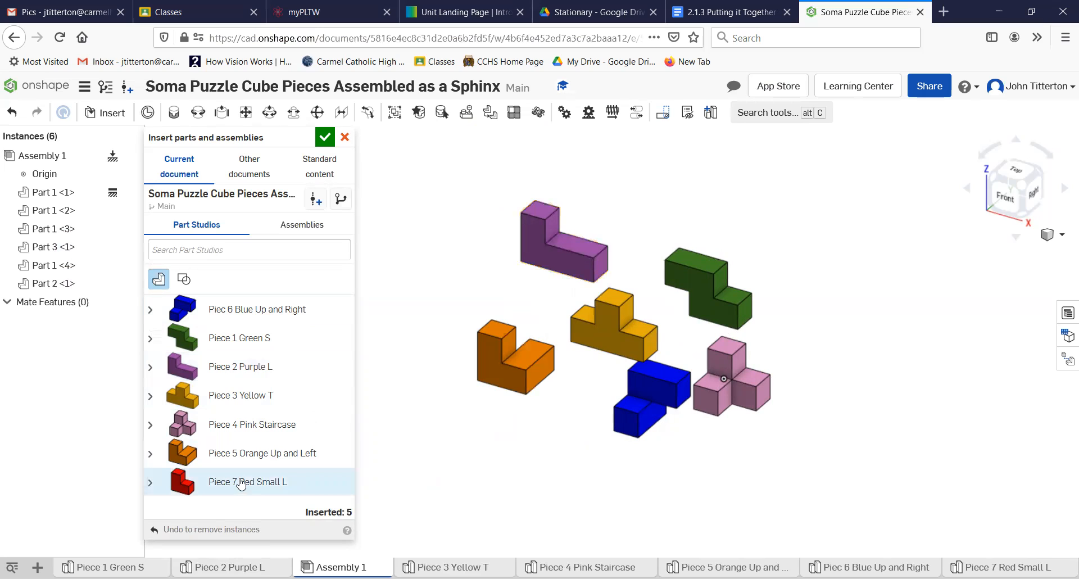
pyautogui.click(443, 298)
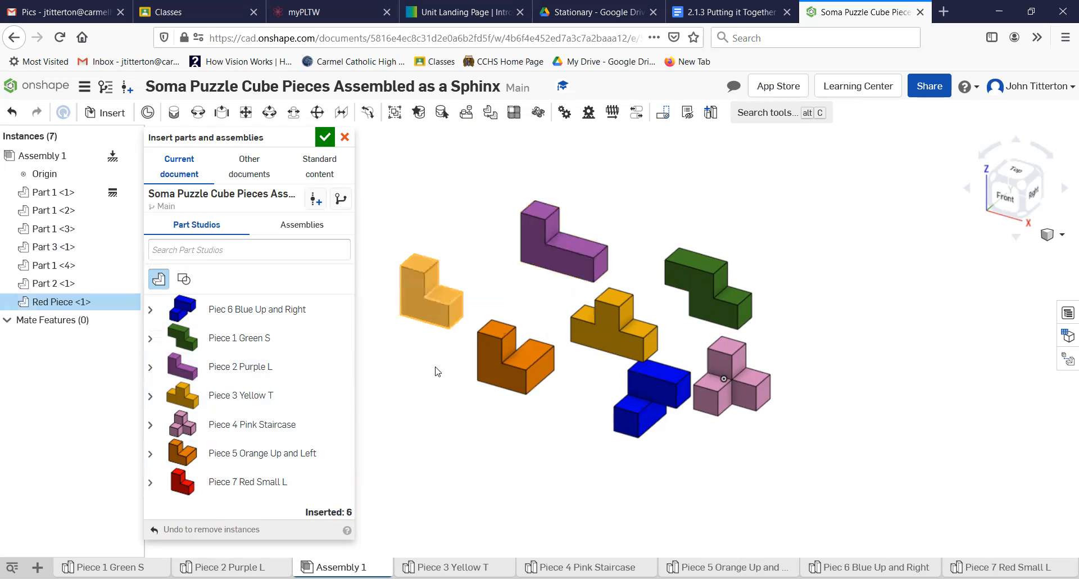
pyautogui.press('Escape')
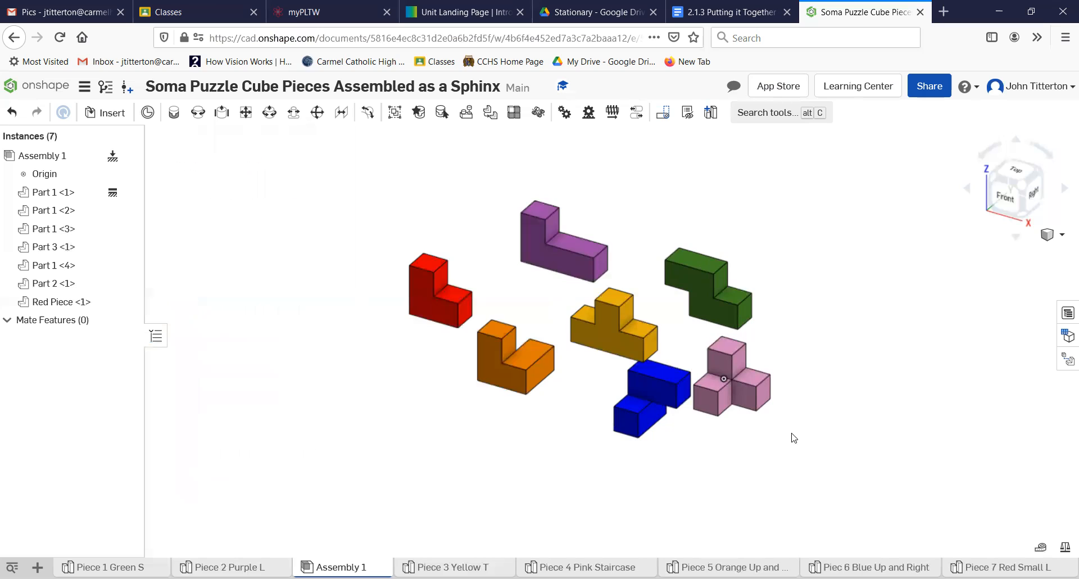
pyautogui.scroll(-3, 760, 428)
pyautogui.moveTo(758, 427); pyautogui.dragTo(667, 464, button='middle')
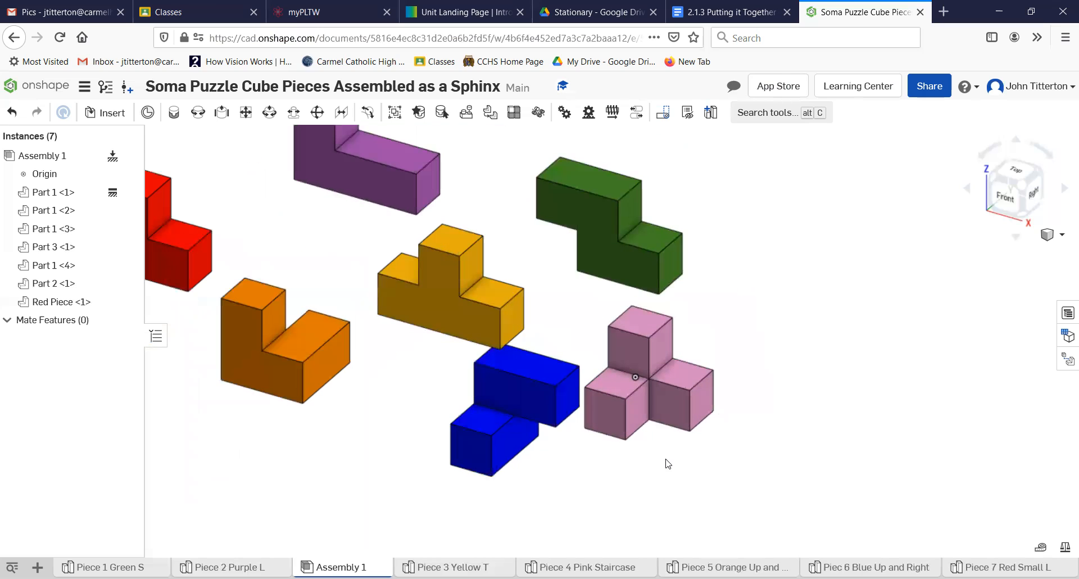
pyautogui.moveTo(499, 437); pyautogui.dragTo(472, 445, button='middle')
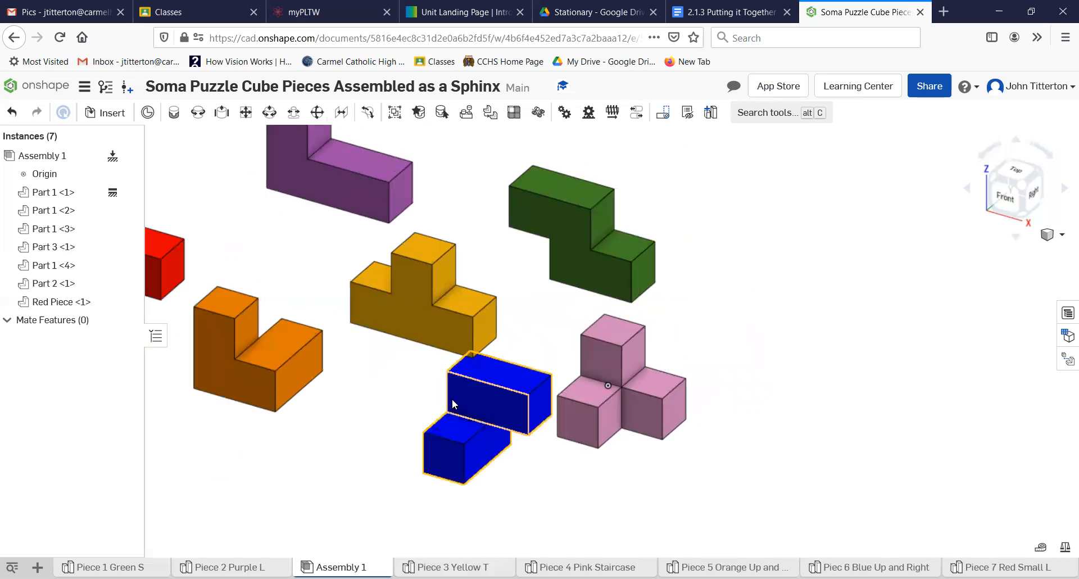
# - Rotate the blue piece about 90 degrees so it stands upright
pyautogui.click(466, 402)
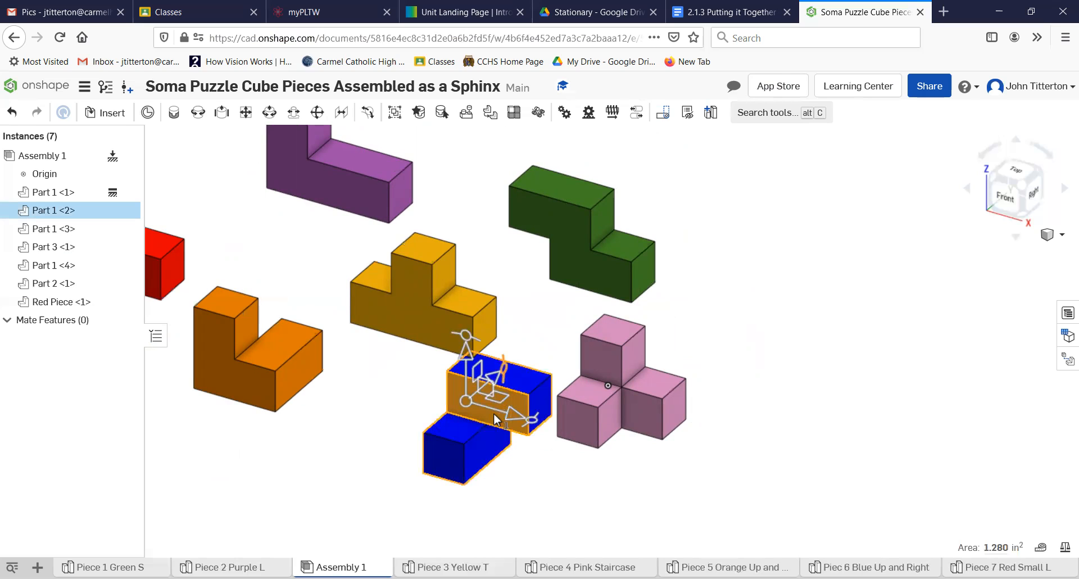
pyautogui.scroll(3, 502, 385)
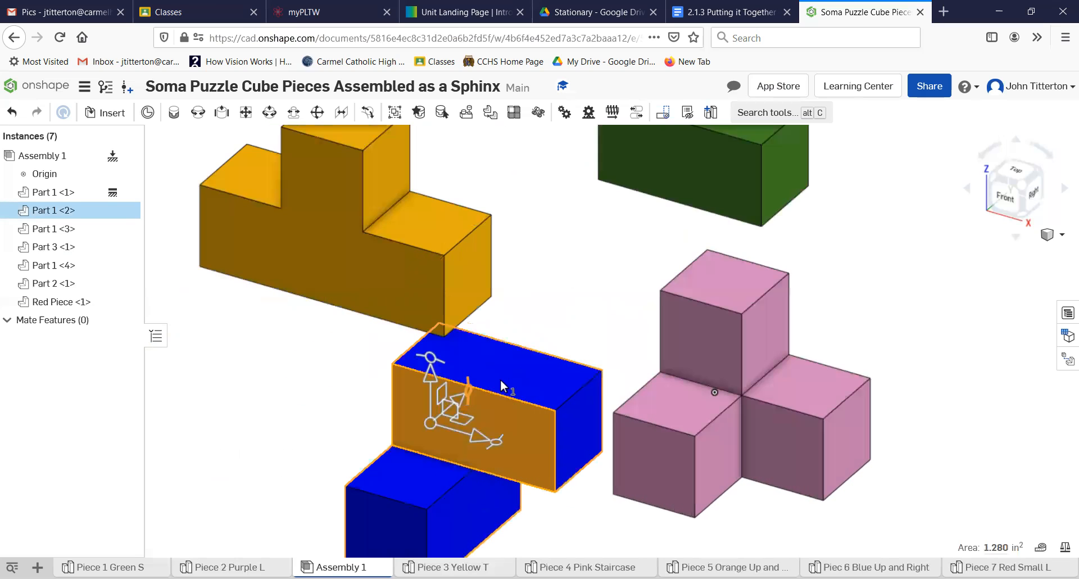
pyautogui.scroll(-3, 512, 441)
pyautogui.moveTo(539, 392); pyautogui.dragTo(541, 369)
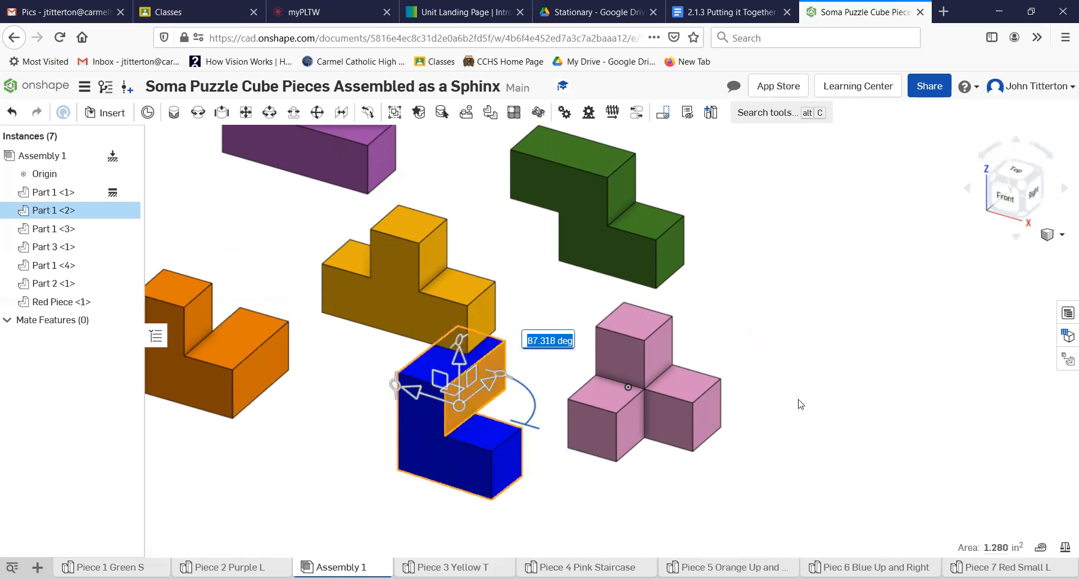
pyautogui.click(780, 484)
pyautogui.moveTo(779, 483); pyautogui.dragTo(768, 501, button='right')
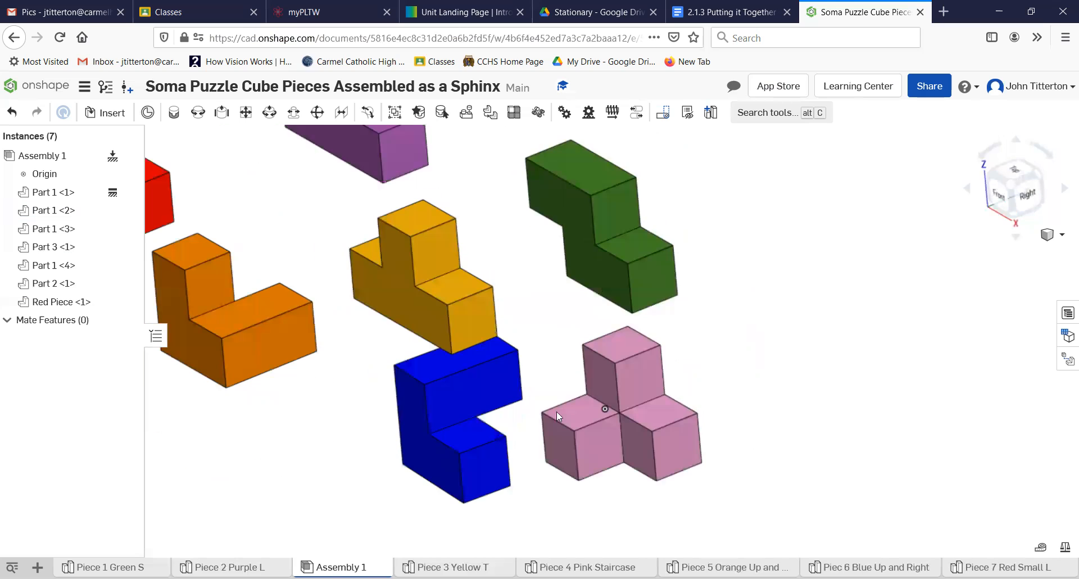
pyautogui.moveTo(444, 365); pyautogui.dragTo(468, 400, button='right')
# - Slide the blue piece down to sit beside the pink staircase
pyautogui.click(449, 359)
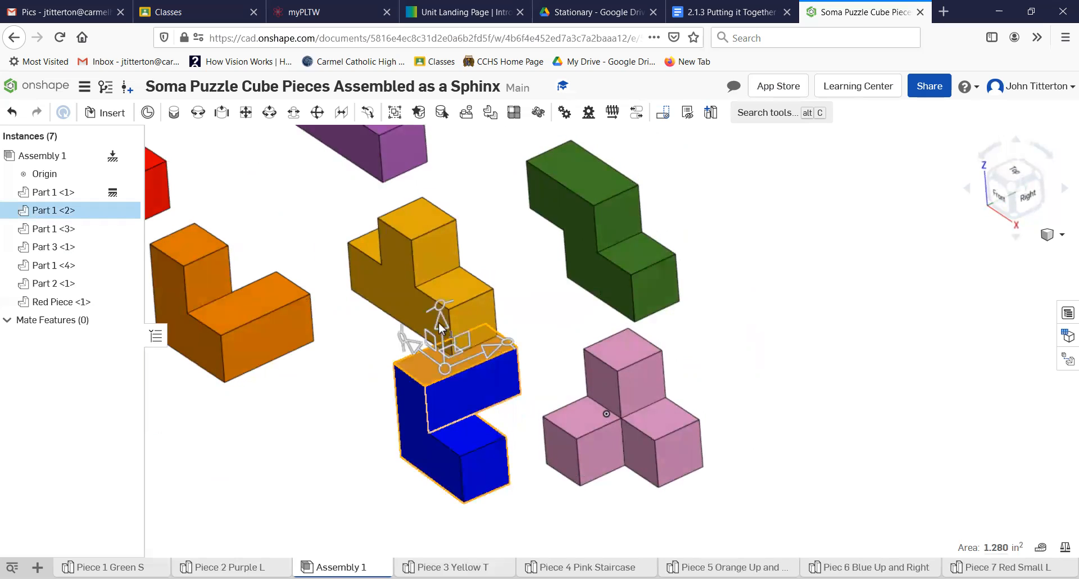
pyautogui.moveTo(433, 271); pyautogui.dragTo(433, 268)
pyautogui.moveTo(396, 298); pyautogui.dragTo(512, 386)
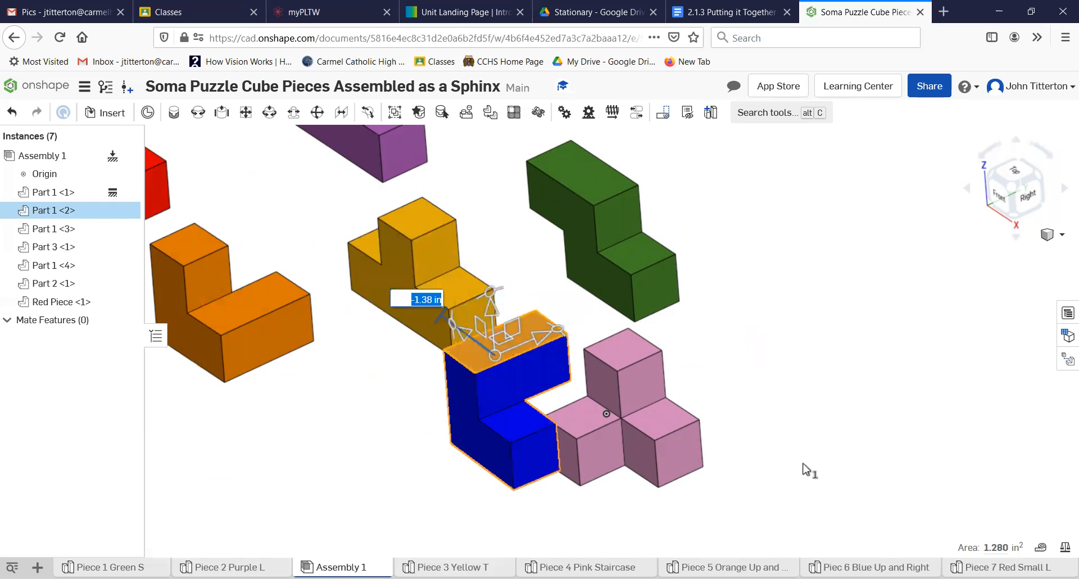
pyautogui.click(761, 408)
pyautogui.moveTo(765, 414); pyautogui.dragTo(770, 474, button='right')
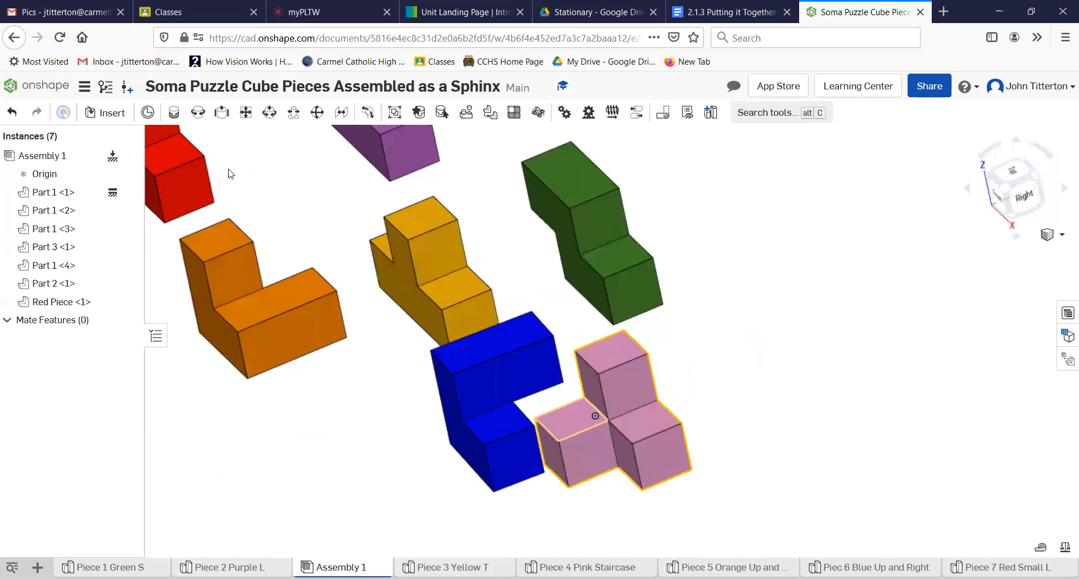
# - Start Planar 2 and try connectors on the pink top face and the blue piece
pyautogui.click(248, 114)
pyautogui.scroll(4, 579, 419)
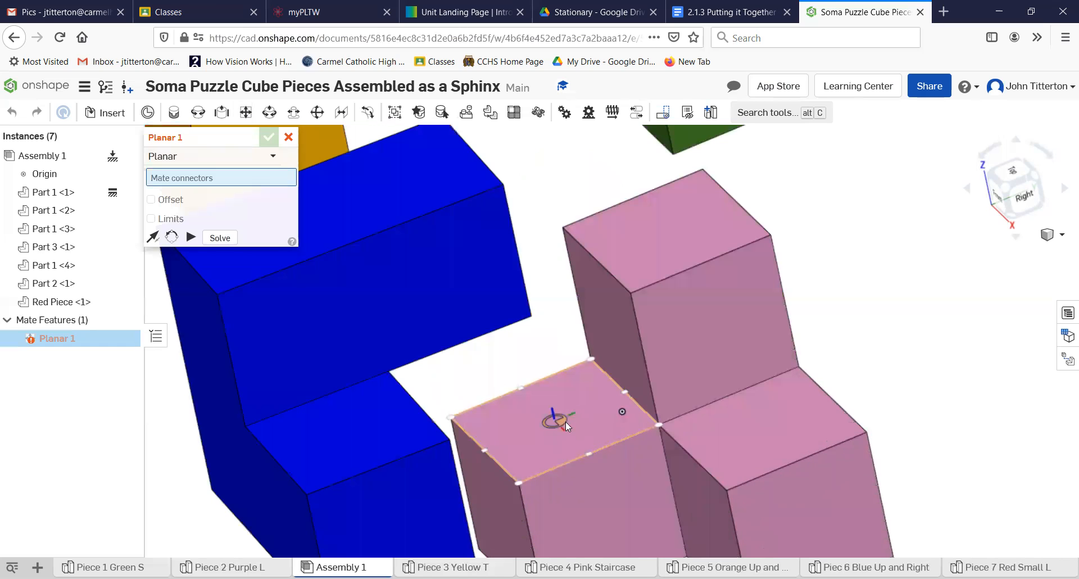
pyautogui.scroll(2, 548, 425)
pyautogui.click(547, 421)
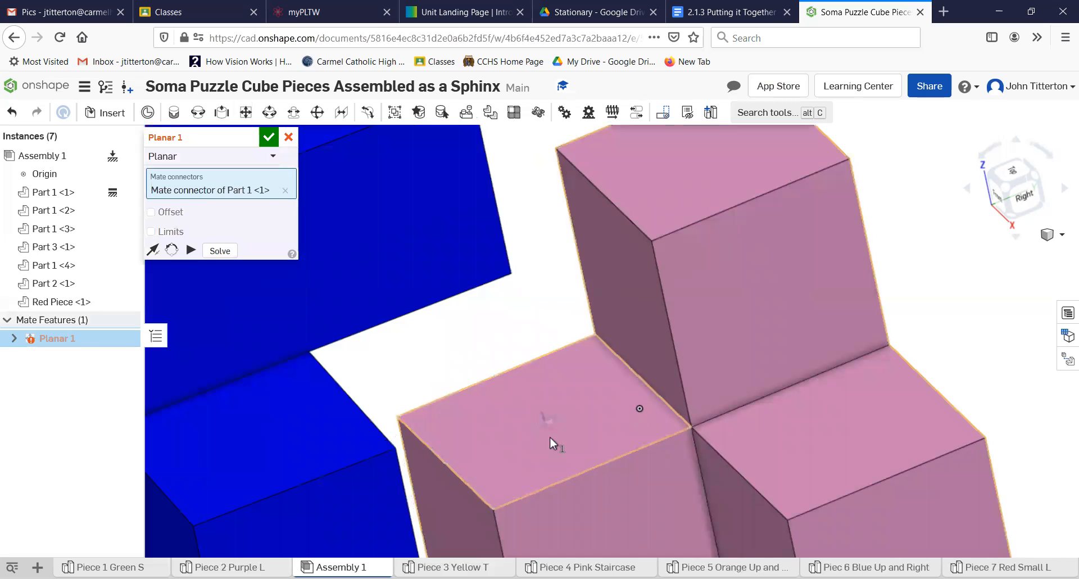
pyautogui.moveTo(534, 397); pyautogui.dragTo(522, 360, button='right')
pyautogui.moveTo(544, 427); pyautogui.dragTo(479, 410, button='right')
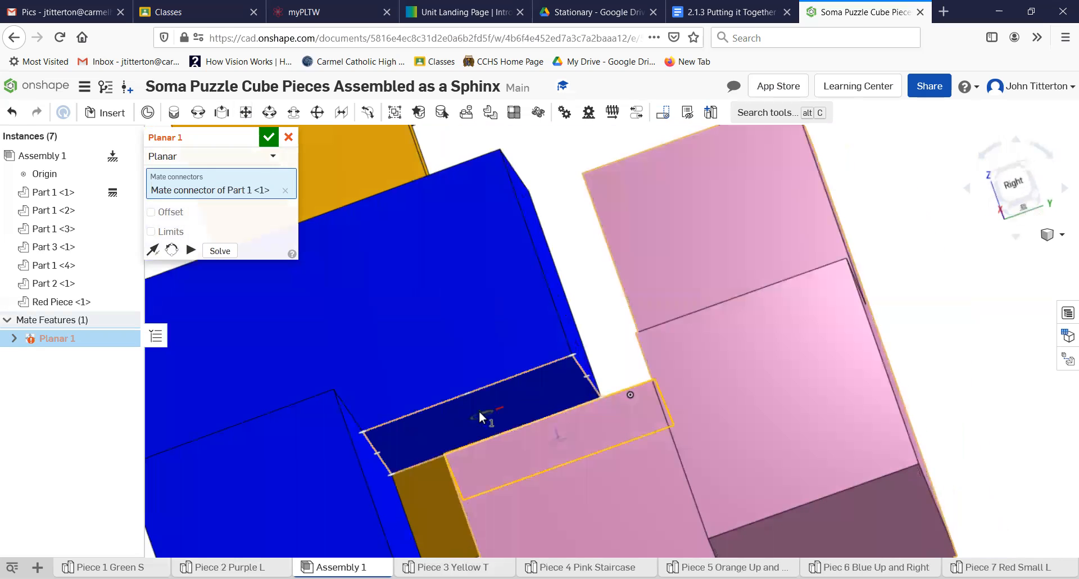
pyautogui.click(478, 410)
pyautogui.click(476, 412)
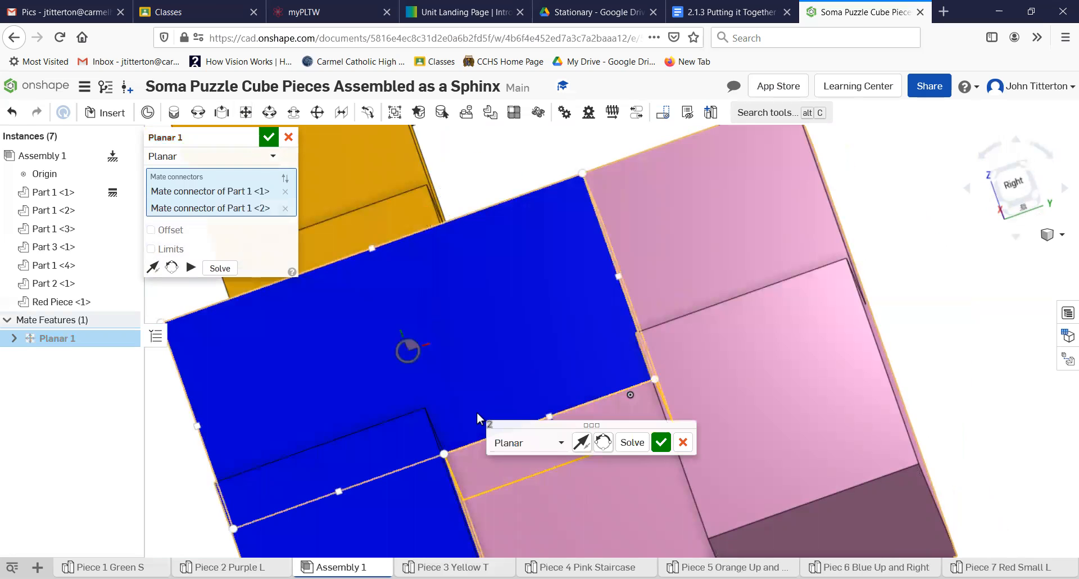
pyautogui.scroll(-3, 648, 447)
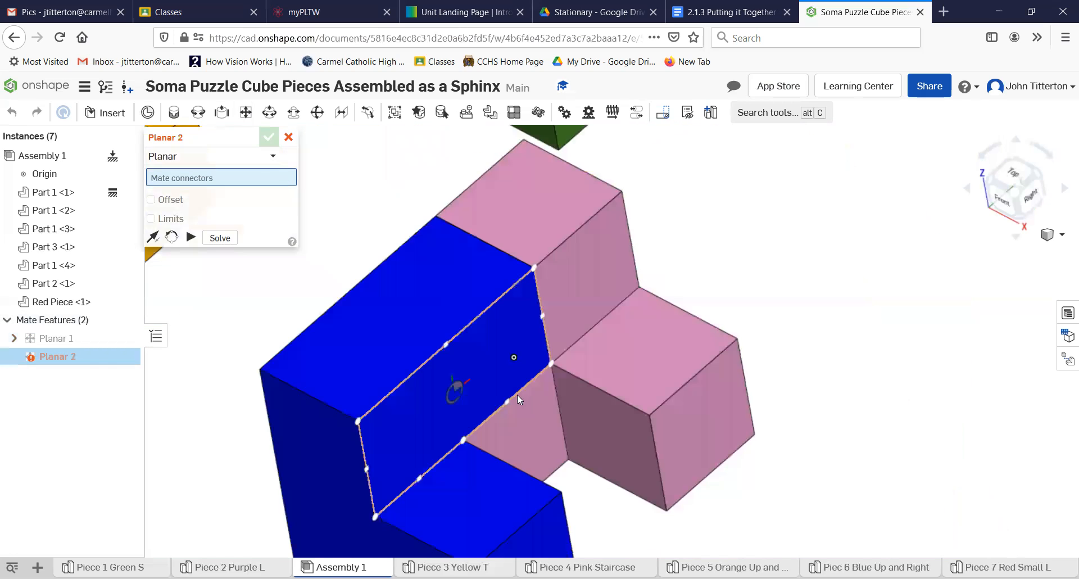
pyautogui.moveTo(517, 395); pyautogui.dragTo(354, 409, button='right')
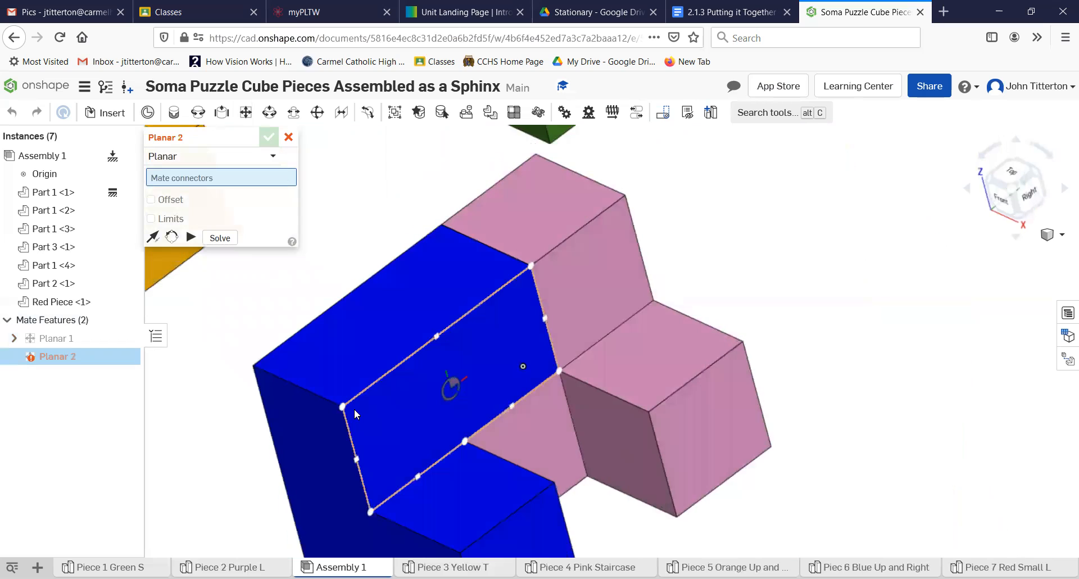
pyautogui.scroll(-5, 354, 297)
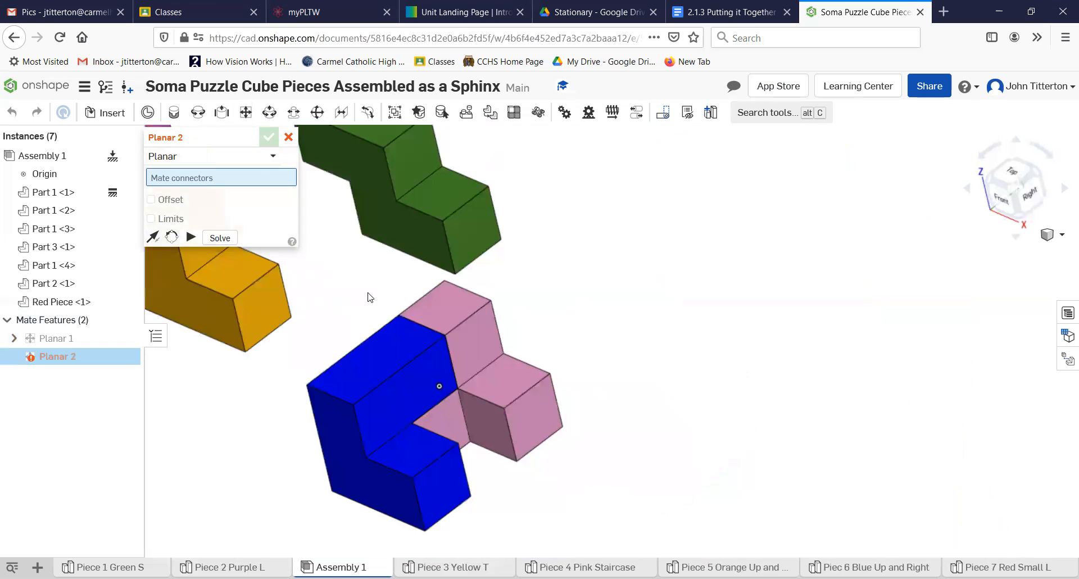
# - Mate the green piece's face to the blue piece's top face and accept Planar 2
pyautogui.hotkey('shift', '1')
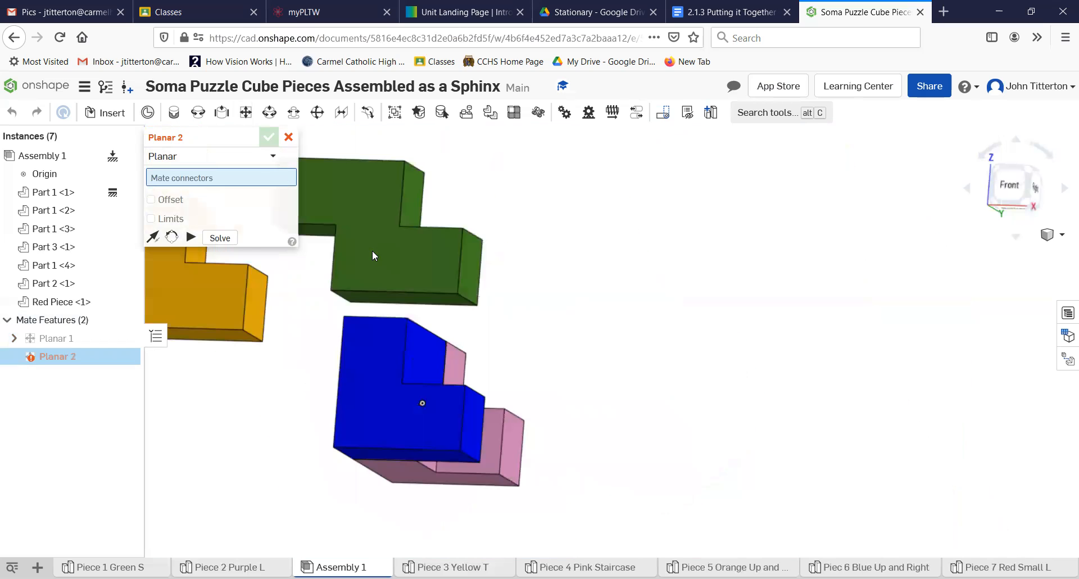
pyautogui.moveTo(369, 296); pyautogui.dragTo(312, 363, button='right')
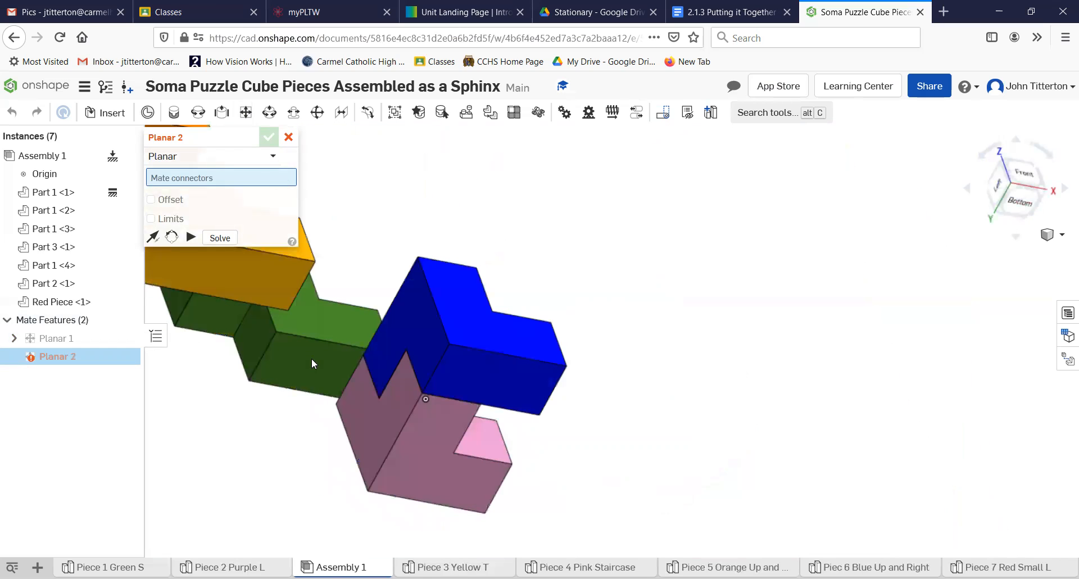
pyautogui.click(252, 380)
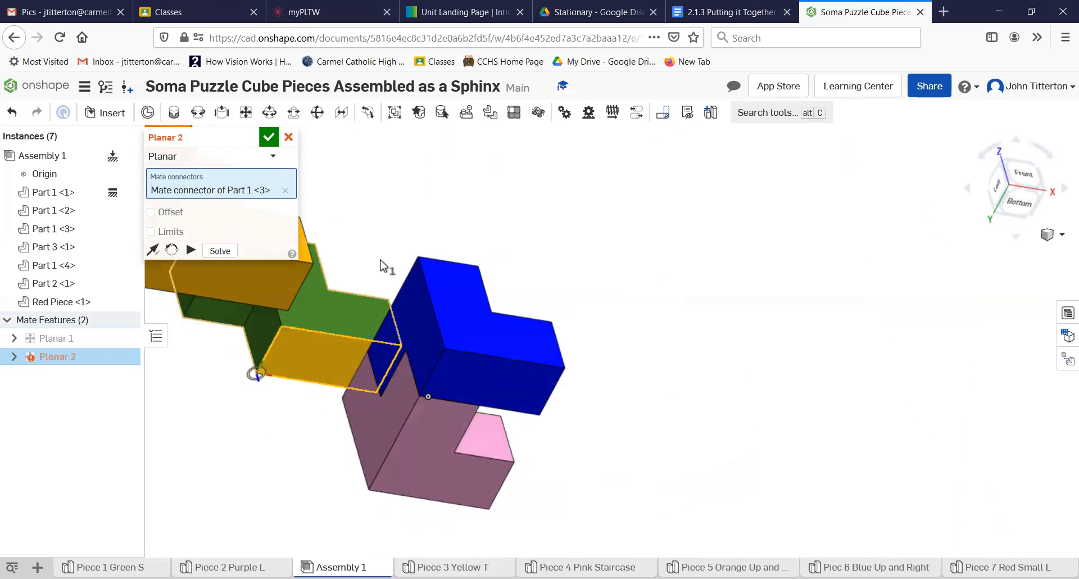
pyautogui.hotkey('shift', '1')
pyautogui.moveTo(350, 339); pyautogui.dragTo(413, 279, button='right')
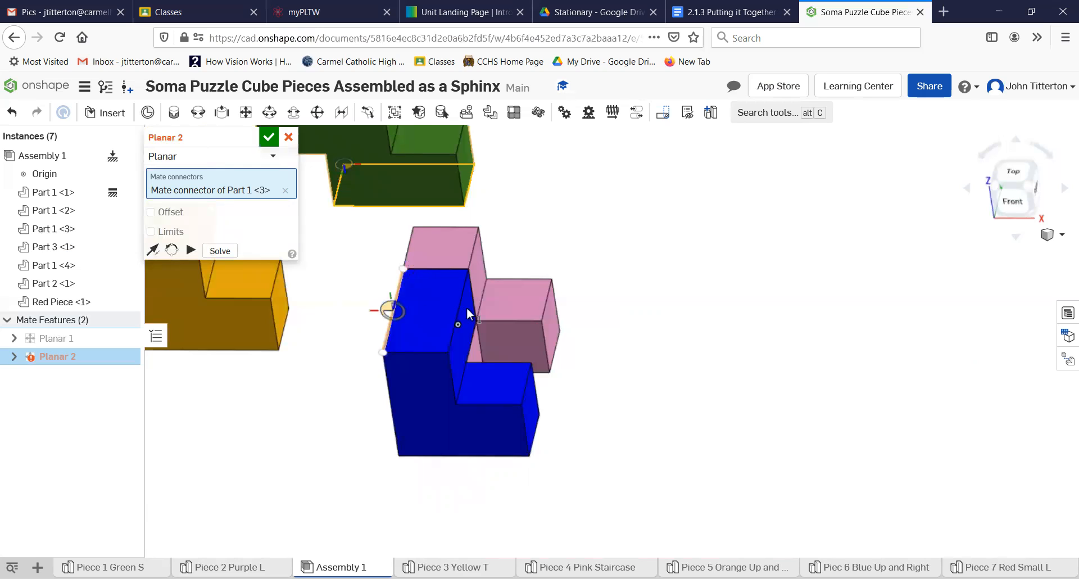
pyautogui.click(409, 275)
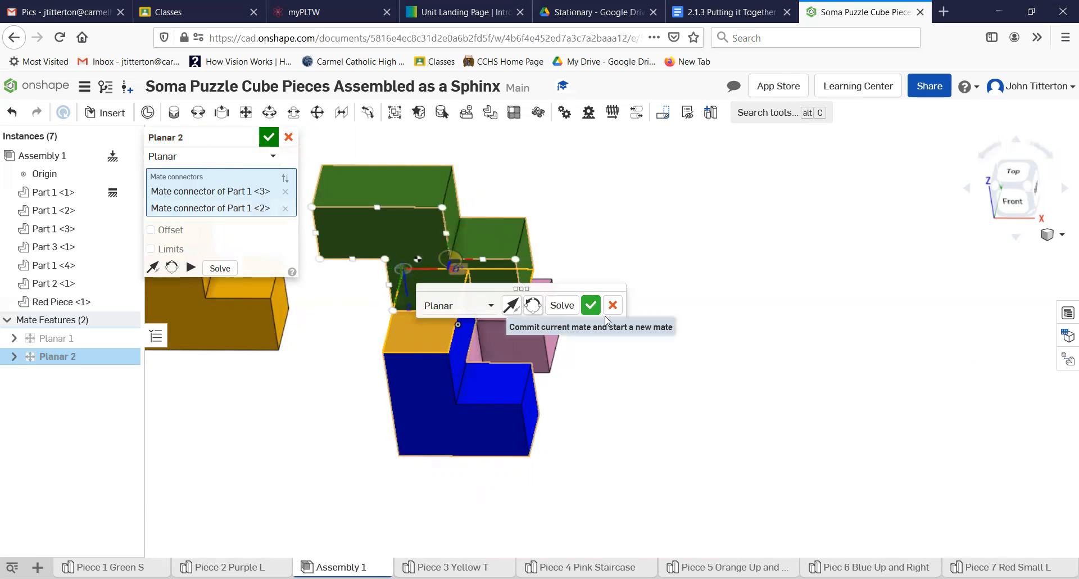
pyautogui.click(600, 304)
pyautogui.moveTo(611, 313); pyautogui.dragTo(638, 272, button='right')
pyautogui.scroll(-3, 221, 419)
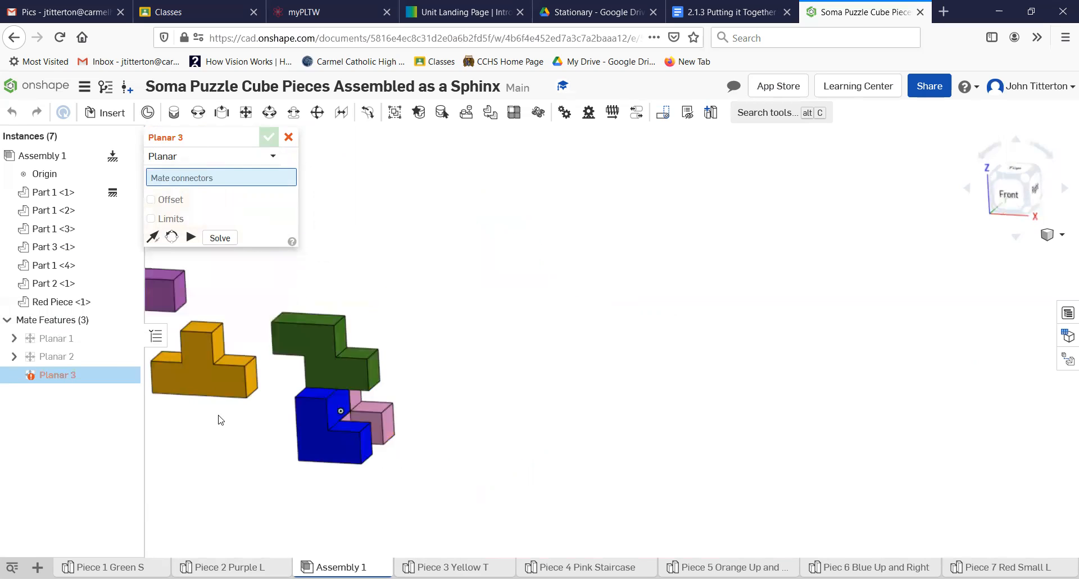
# - Bring all pieces into view and cancel the unfinished Planar 3 mate
pyautogui.rightClick(222, 418)
pyautogui.click(189, 420)
pyautogui.moveTo(186, 426); pyautogui.dragTo(209, 426, button='right')
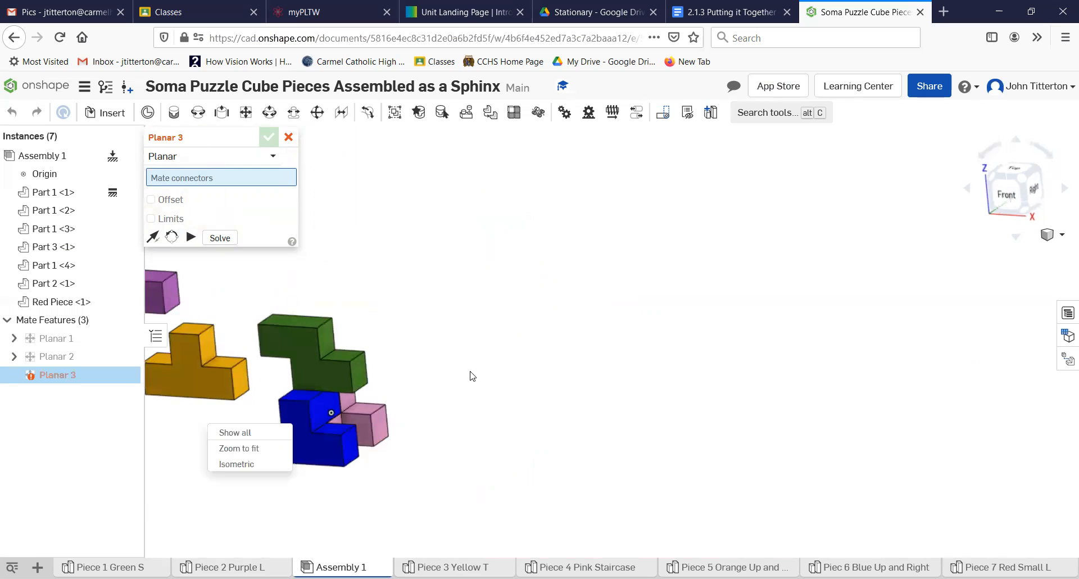
pyautogui.click(763, 344)
pyautogui.moveTo(595, 339); pyautogui.dragTo(822, 330, button='middle')
pyautogui.moveTo(486, 397); pyautogui.dragTo(461, 400, button='right')
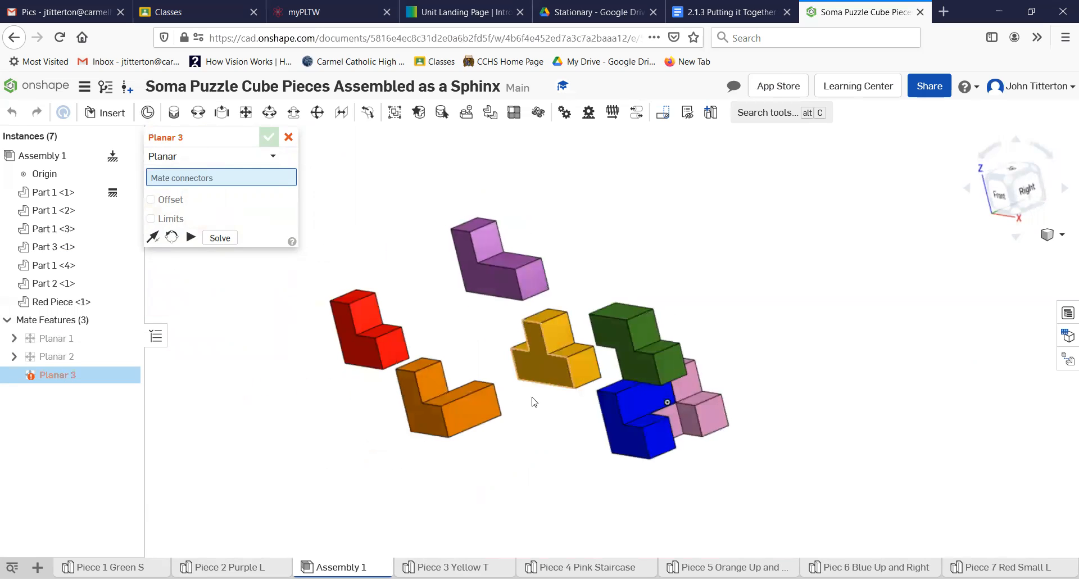
pyautogui.click(289, 136)
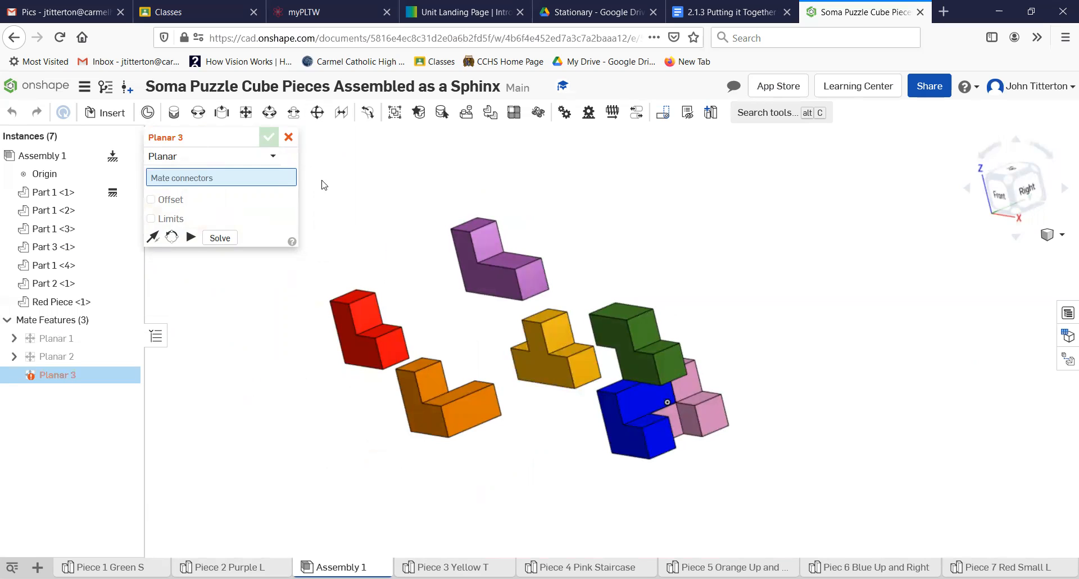
# - Rotate the yellow T piece about 80 degrees upright with its triad
pyautogui.click(570, 369)
pyautogui.moveTo(556, 412); pyautogui.dragTo(585, 424, button='right')
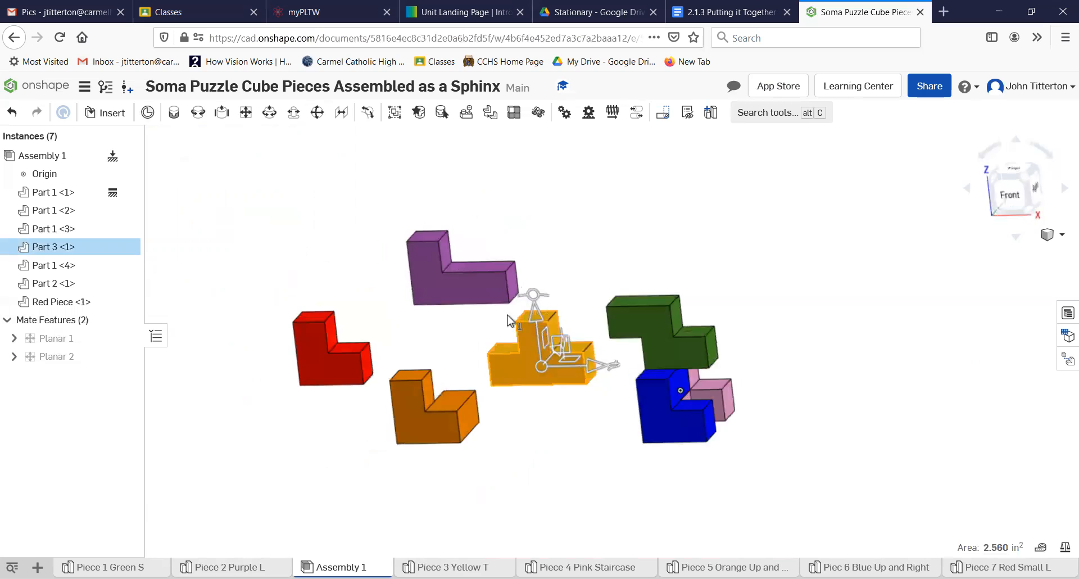
pyautogui.moveTo(533, 293); pyautogui.dragTo(441, 359)
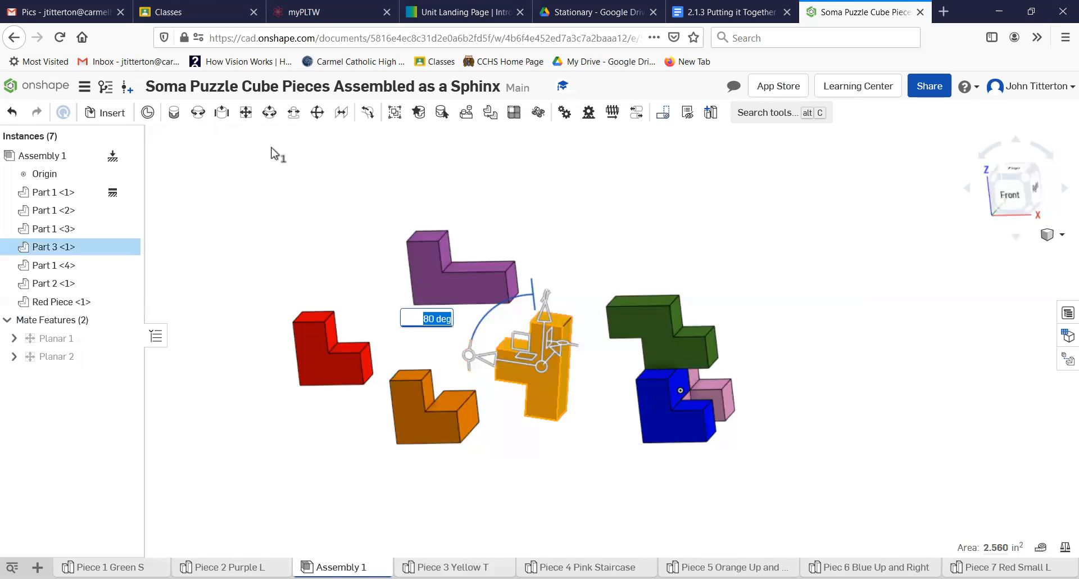
pyautogui.click(614, 418)
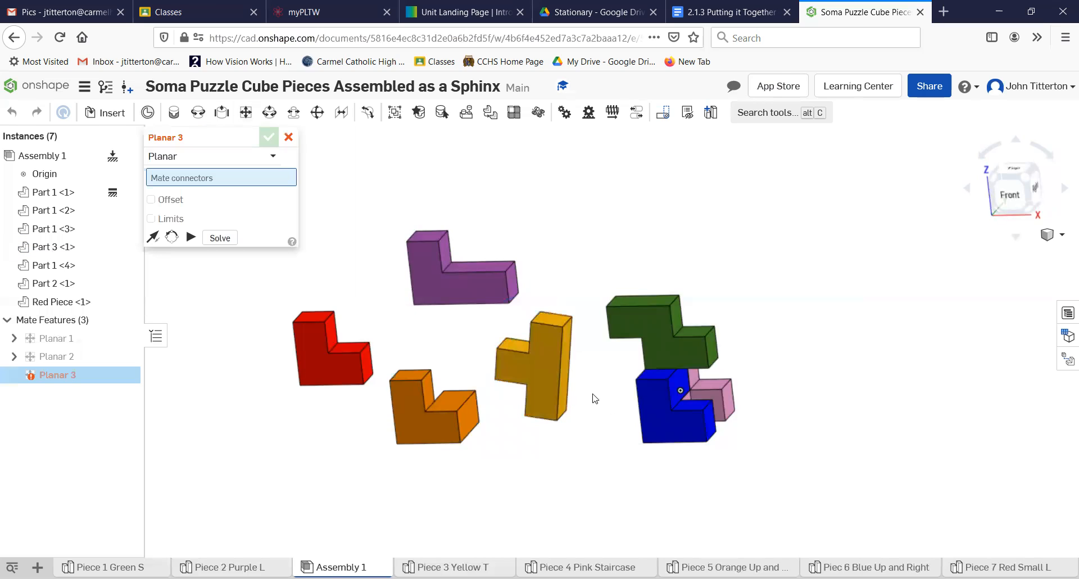
# - Mate a yellow T face flat against the green piece's face, then cancel the empty Planar 4
pyautogui.scroll(4, 580, 349)
pyautogui.moveTo(570, 293); pyautogui.dragTo(564, 299, button='right')
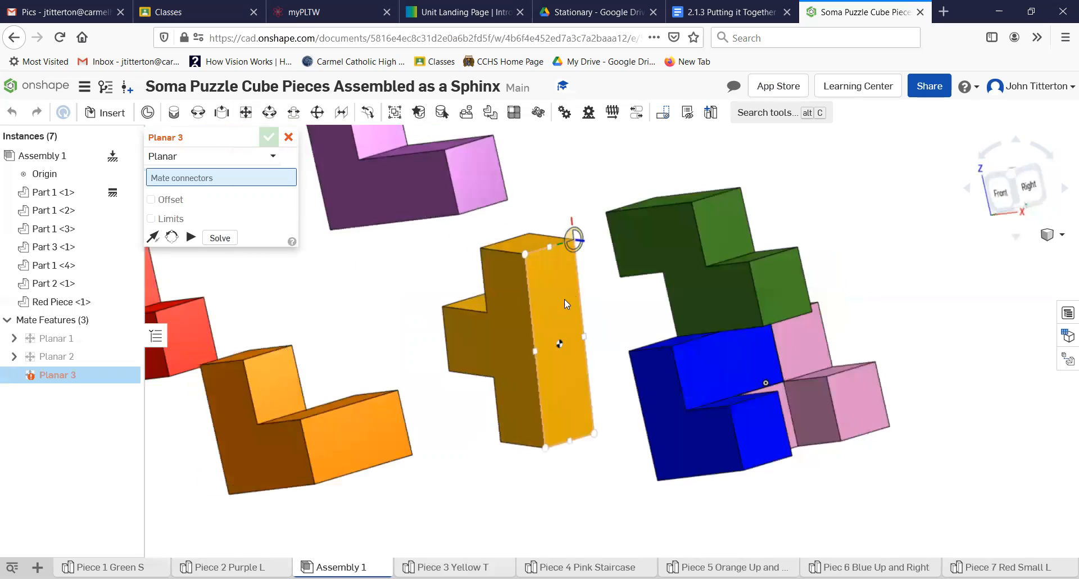
pyautogui.click(566, 252)
pyautogui.moveTo(646, 348); pyautogui.dragTo(581, 288, button='right')
pyautogui.click(581, 288)
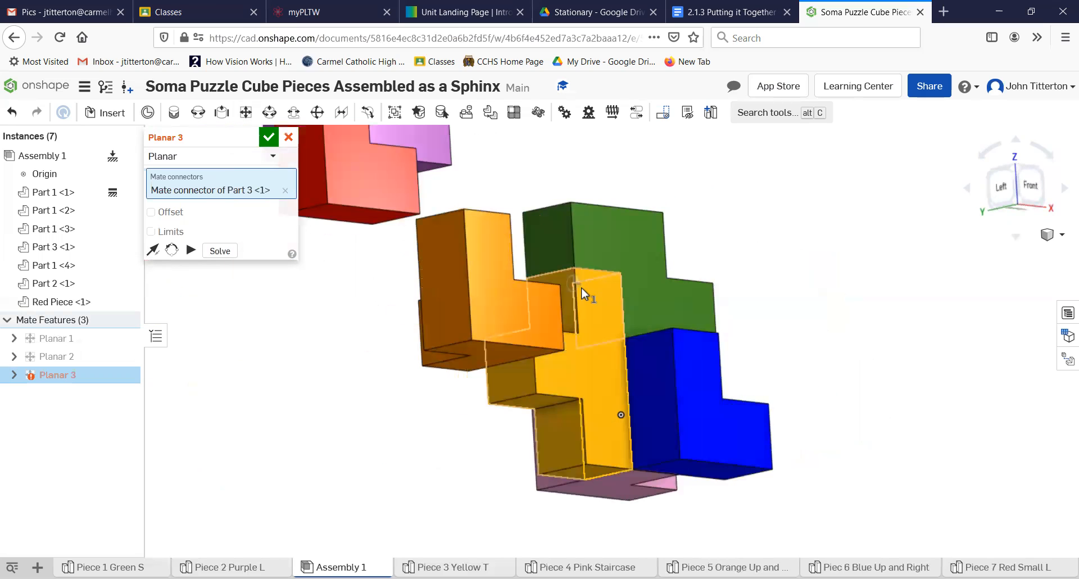
pyautogui.click(763, 318)
pyautogui.hotkey('shift', '7')
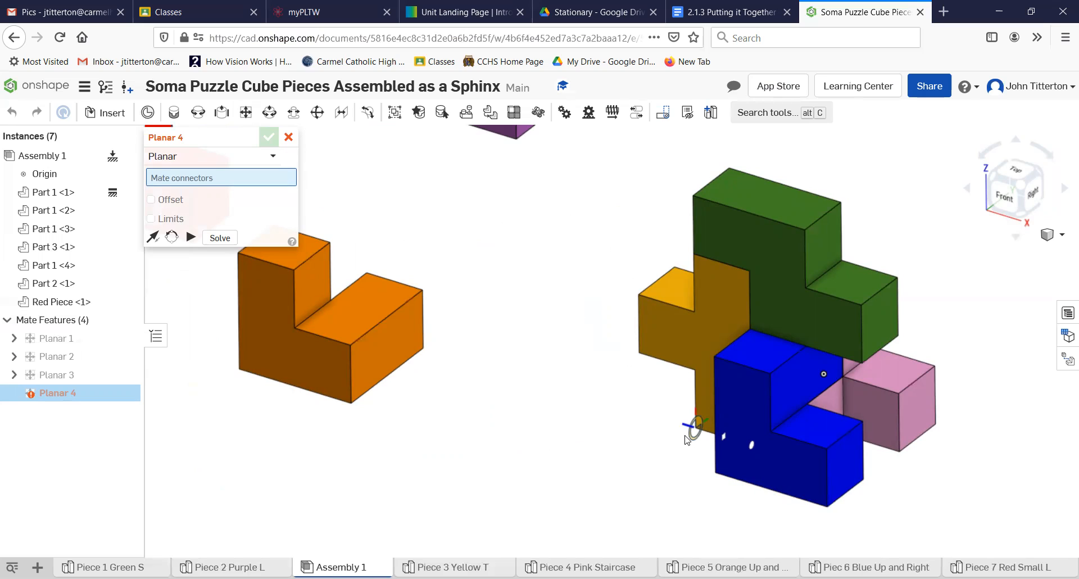
pyautogui.scroll(2, 562, 416)
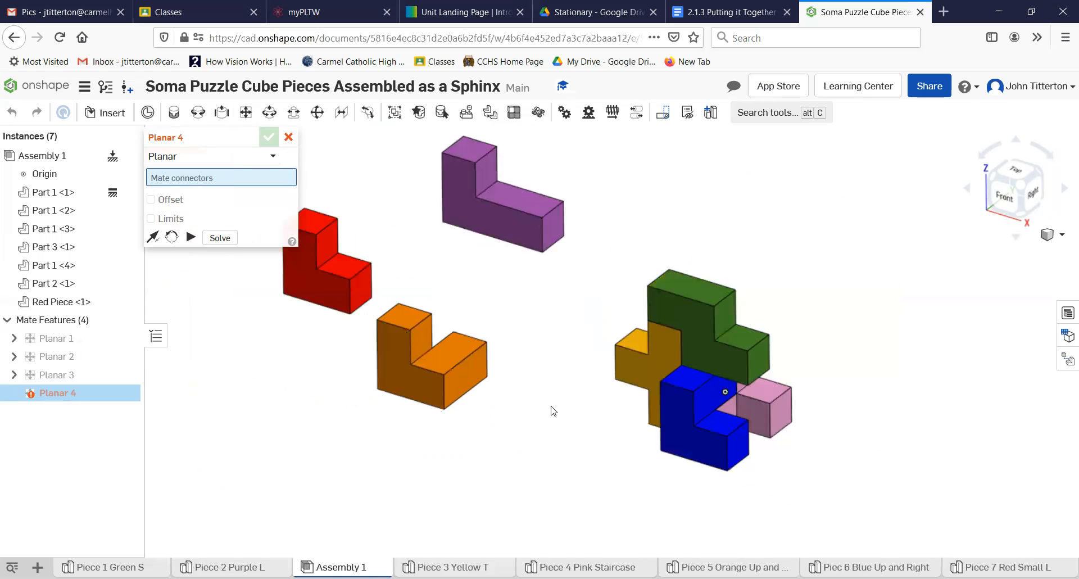
pyautogui.scroll(3, 528, 283)
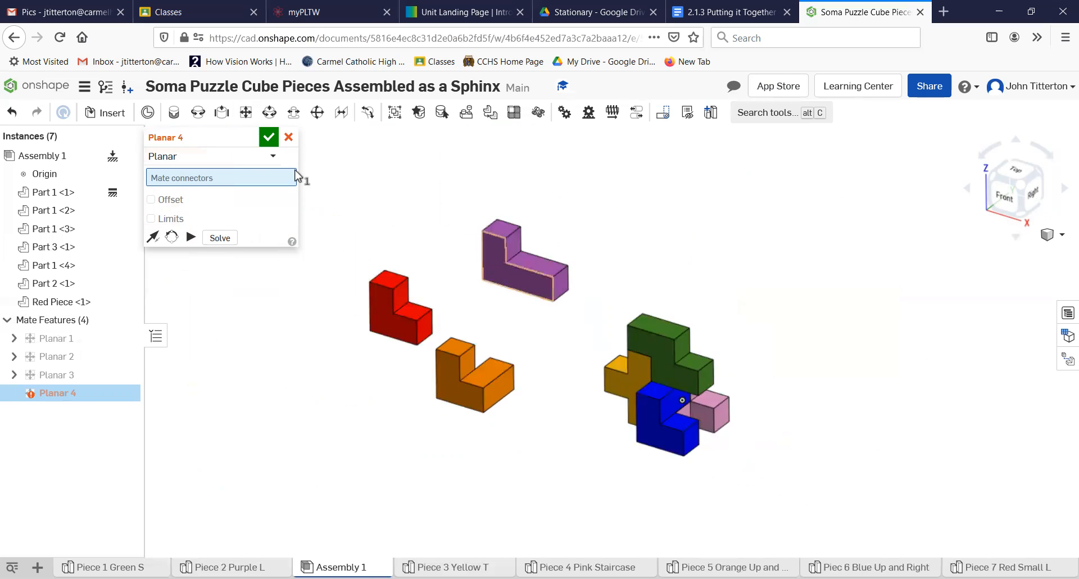
pyautogui.click(288, 137)
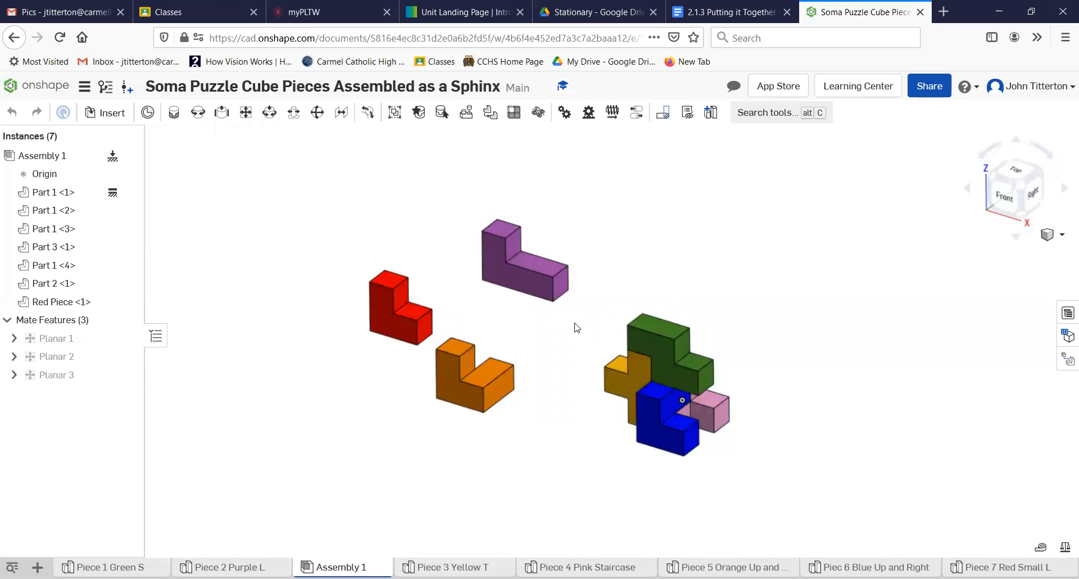
# - Move the purple L piece down to -3.33 in beside the green piece
pyautogui.moveTo(526, 293); pyautogui.dragTo(599, 356)
pyautogui.moveTo(521, 351); pyautogui.dragTo(584, 359, button='right')
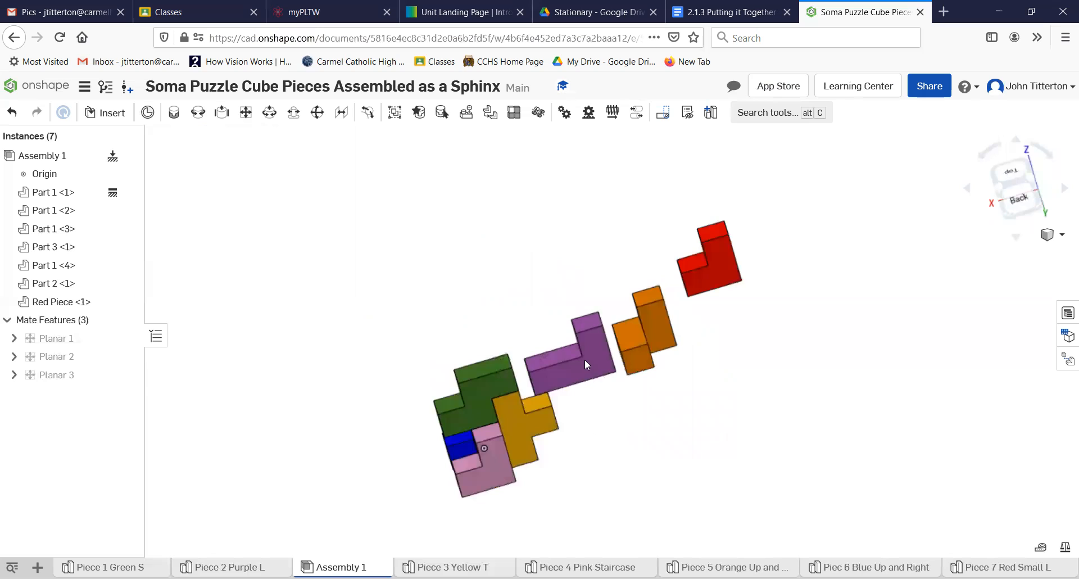
pyautogui.click(567, 358)
pyautogui.moveTo(615, 381); pyautogui.dragTo(650, 434)
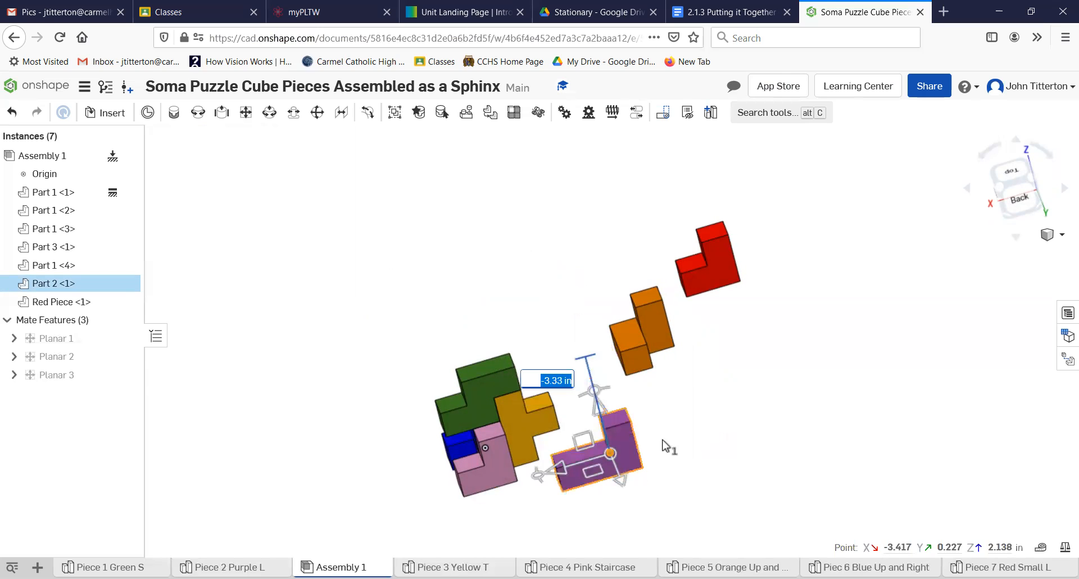
pyautogui.moveTo(605, 441); pyautogui.dragTo(562, 396, button='right')
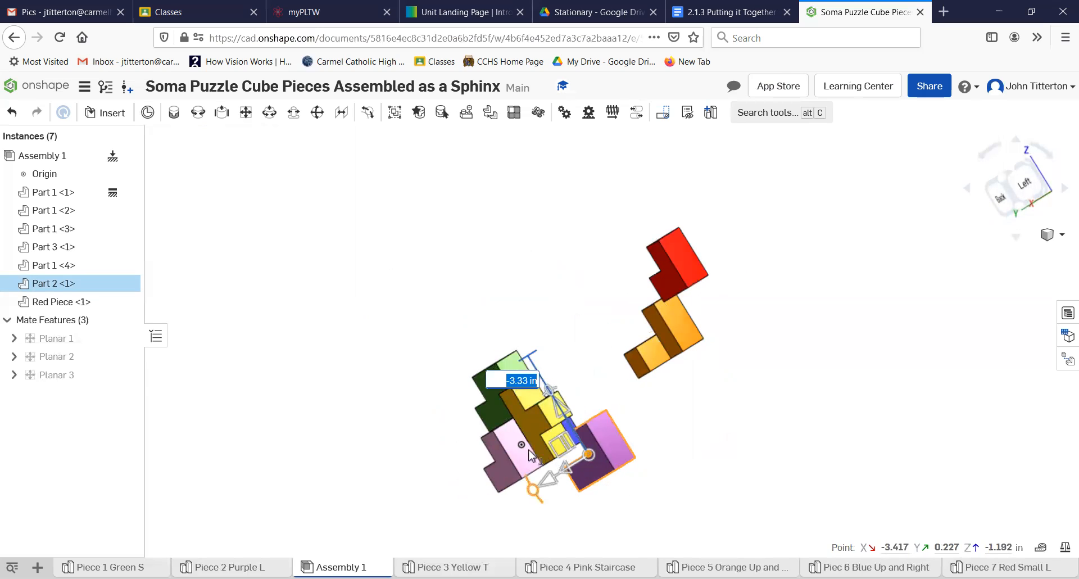
# - Rotate the purple L piece round to 165 degrees so it lies flat
pyautogui.moveTo(533, 490); pyautogui.dragTo(704, 522)
pyautogui.moveTo(704, 522); pyautogui.dragTo(774, 526, button='right')
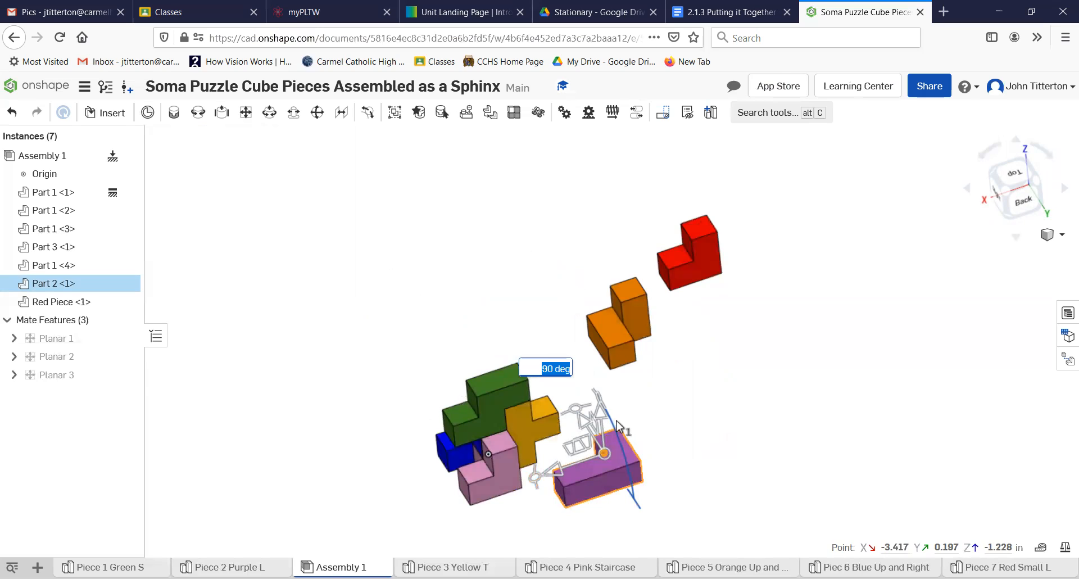
pyautogui.moveTo(646, 422); pyautogui.dragTo(539, 485, button='right')
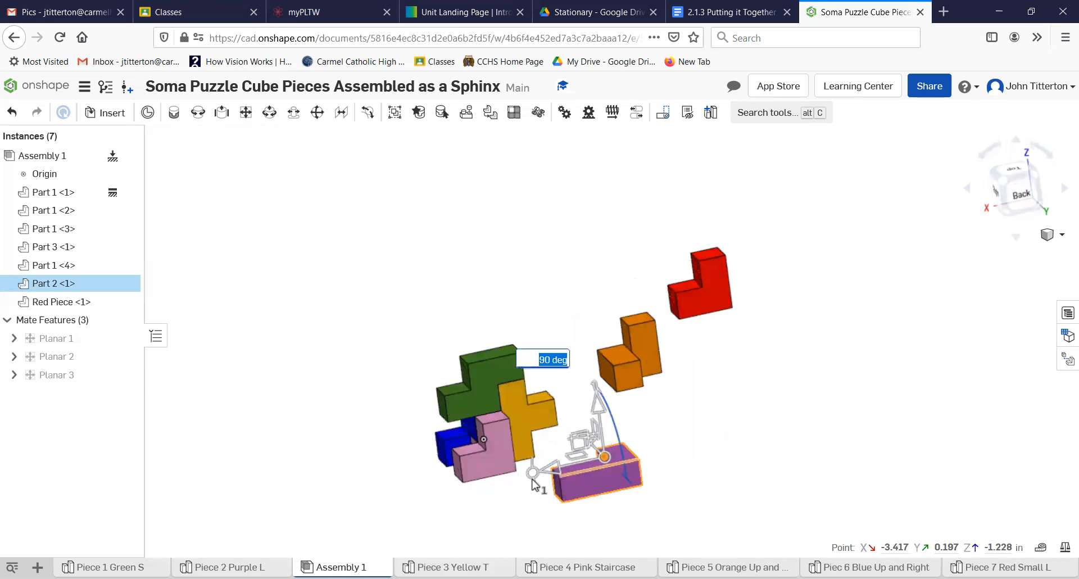
pyautogui.moveTo(605, 522); pyautogui.dragTo(581, 466)
pyautogui.click(584, 500)
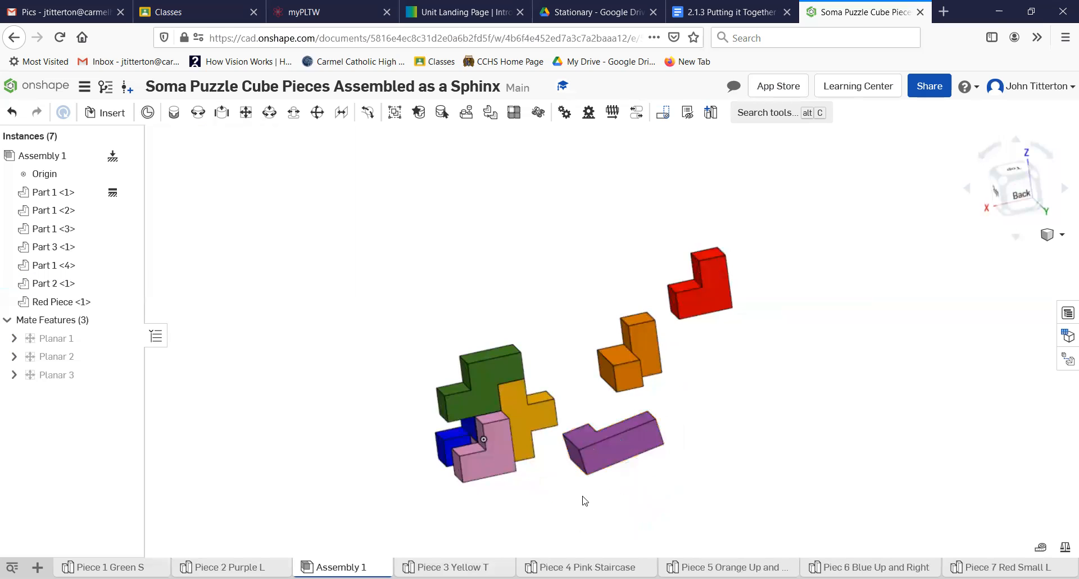
pyautogui.scroll(-5, 573, 493)
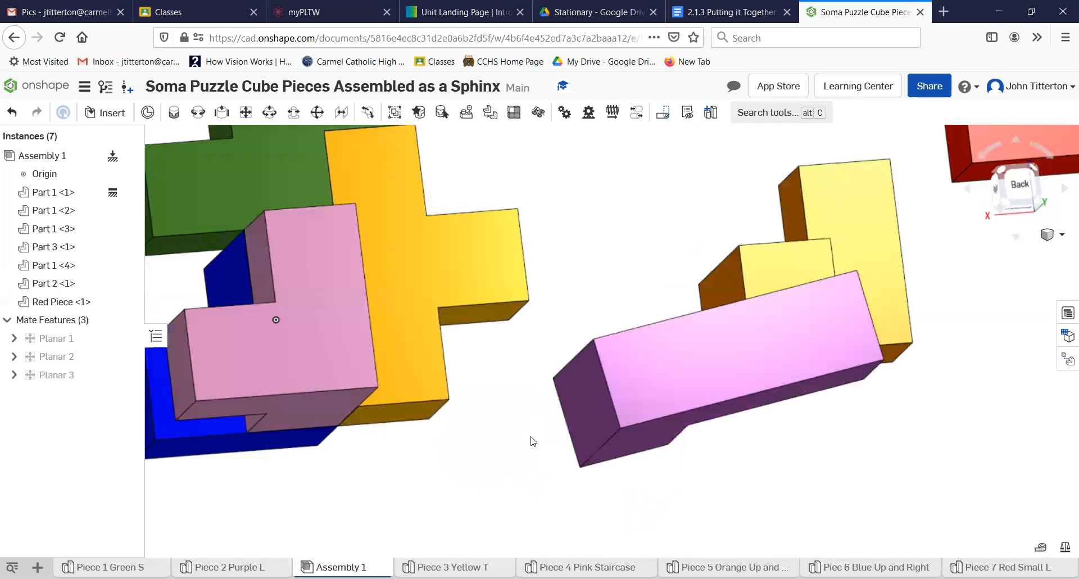
pyautogui.moveTo(535, 472); pyautogui.dragTo(256, 301, button='right')
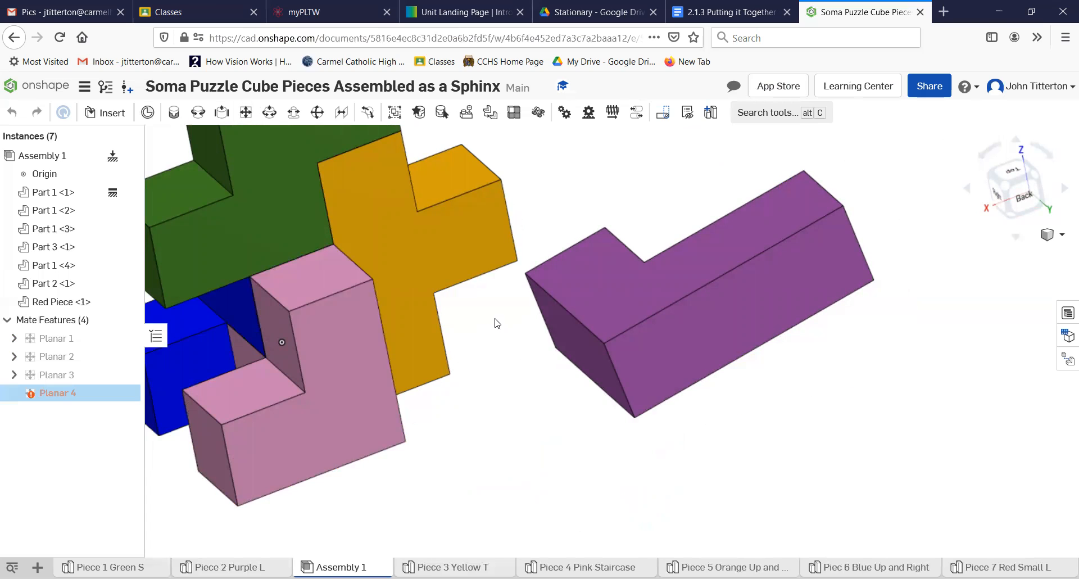
# - Mate the purple L piece's face against the yellow T piece
pyautogui.moveTo(495, 328); pyautogui.dragTo(507, 346, button='right')
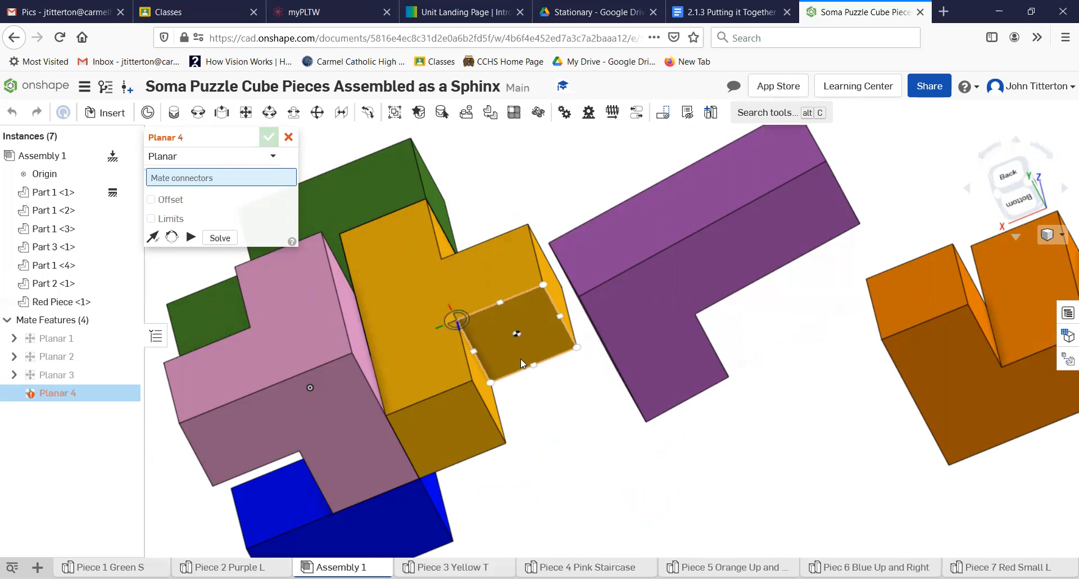
pyautogui.click(554, 372)
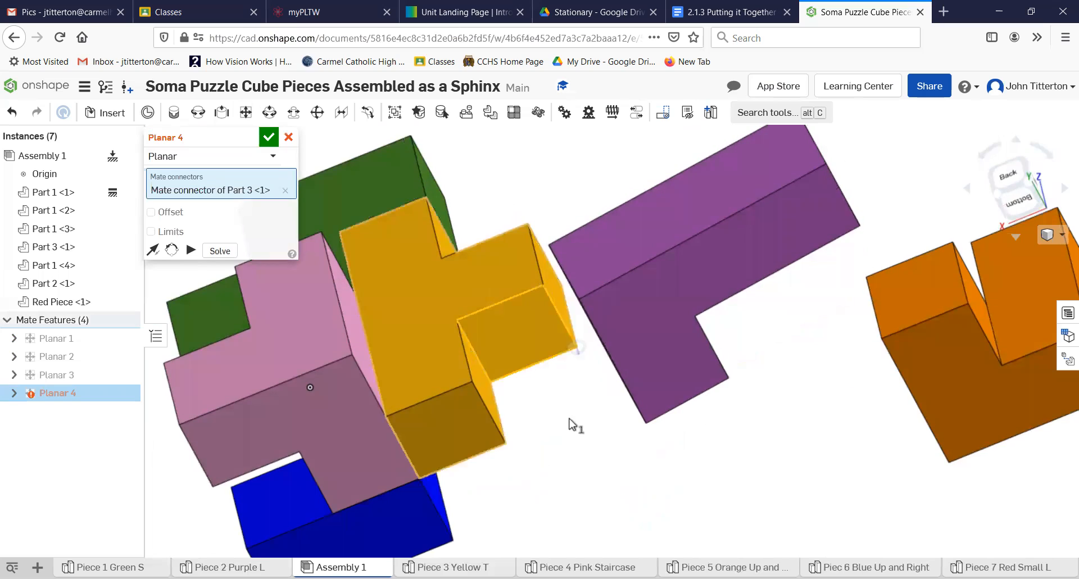
pyautogui.moveTo(576, 458); pyautogui.dragTo(638, 367, button='right')
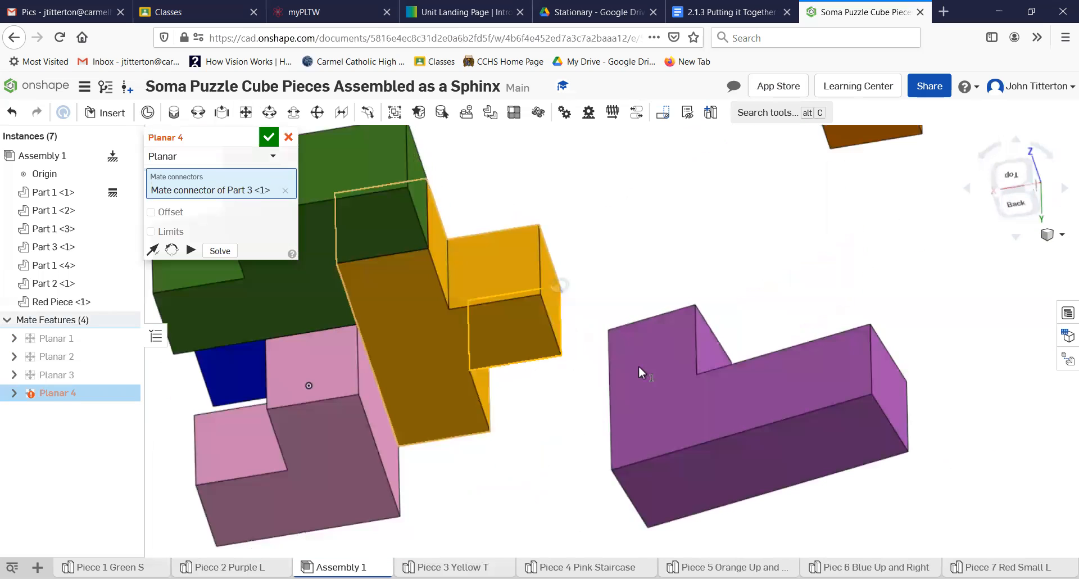
pyautogui.click(684, 311)
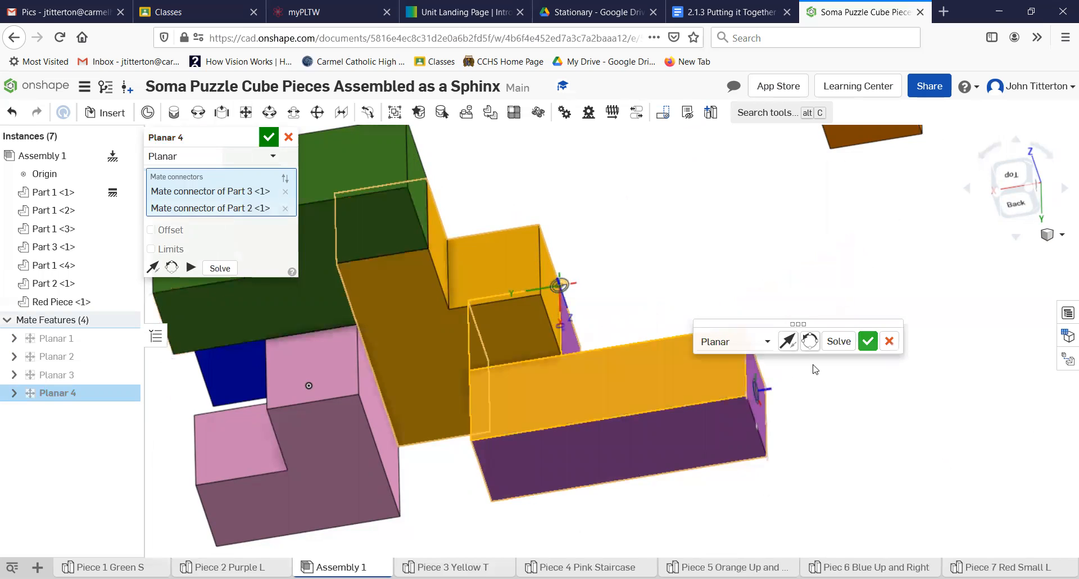
# - Fit the assembly in an isometric view and move the orange piece toward the cluster
pyautogui.moveTo(854, 413); pyautogui.dragTo(888, 409, button='right')
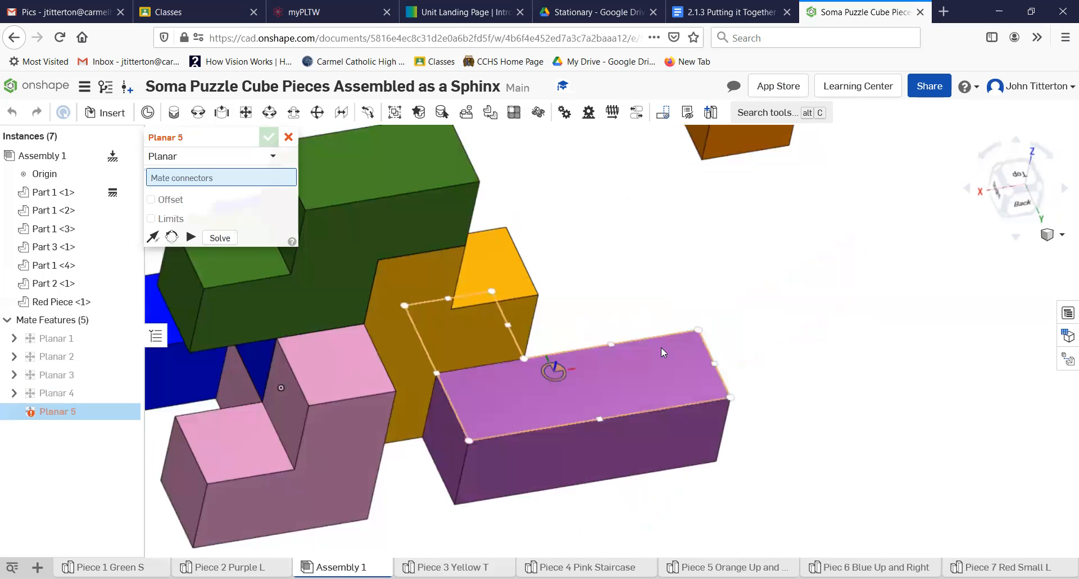
pyautogui.press('f')
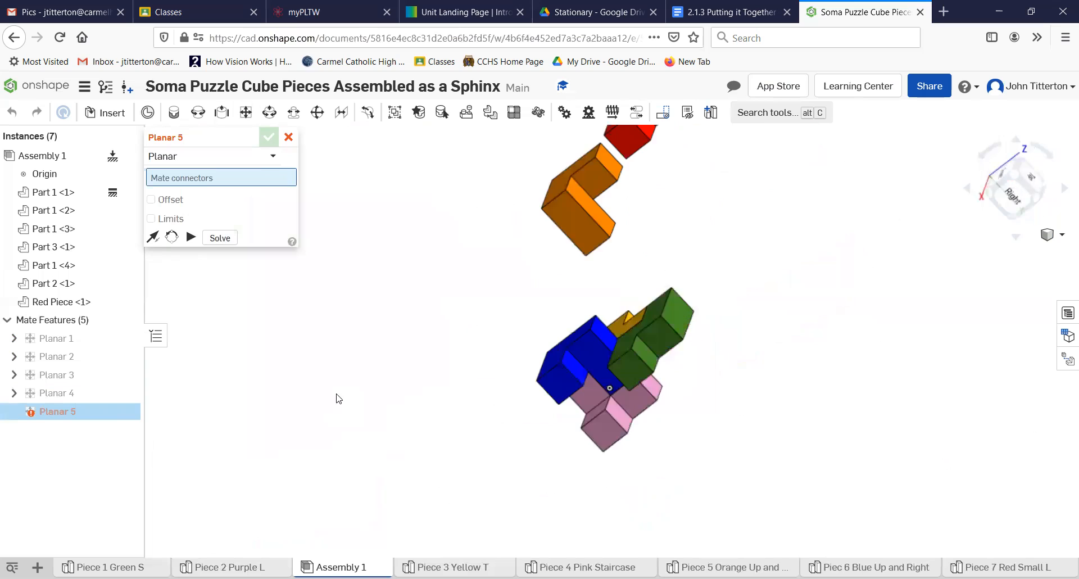
pyautogui.moveTo(344, 359); pyautogui.dragTo(414, 349, button='right')
pyautogui.press('p')
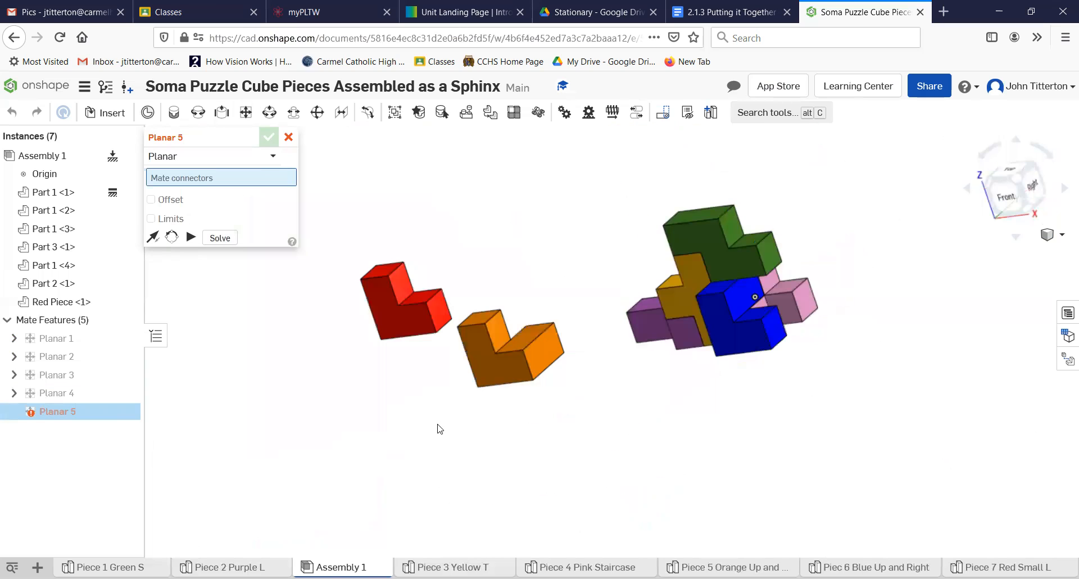
pyautogui.moveTo(438, 424); pyautogui.dragTo(437, 425, button='right')
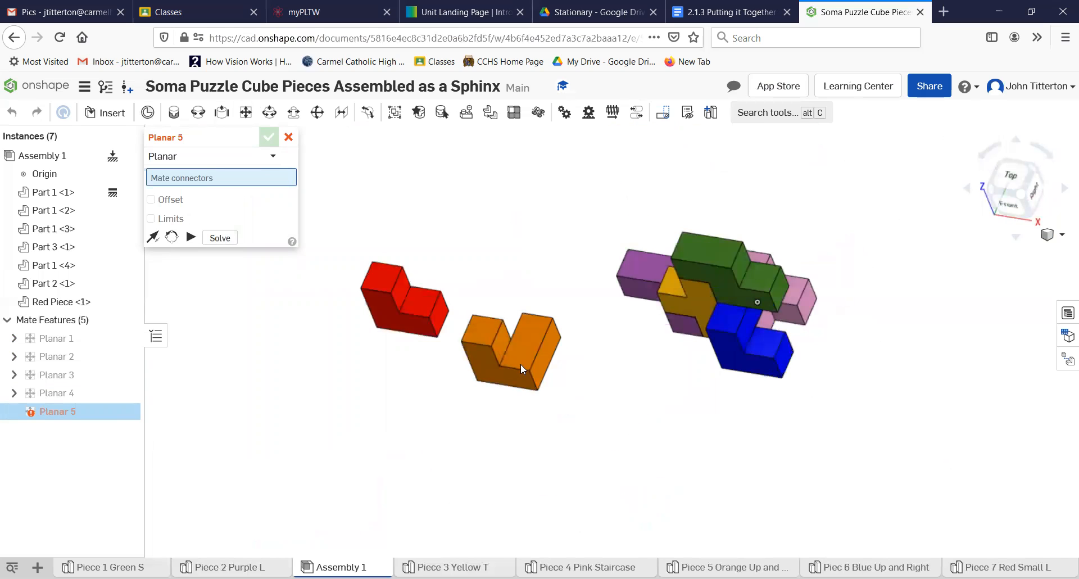
pyautogui.moveTo(517, 358); pyautogui.dragTo(597, 356)
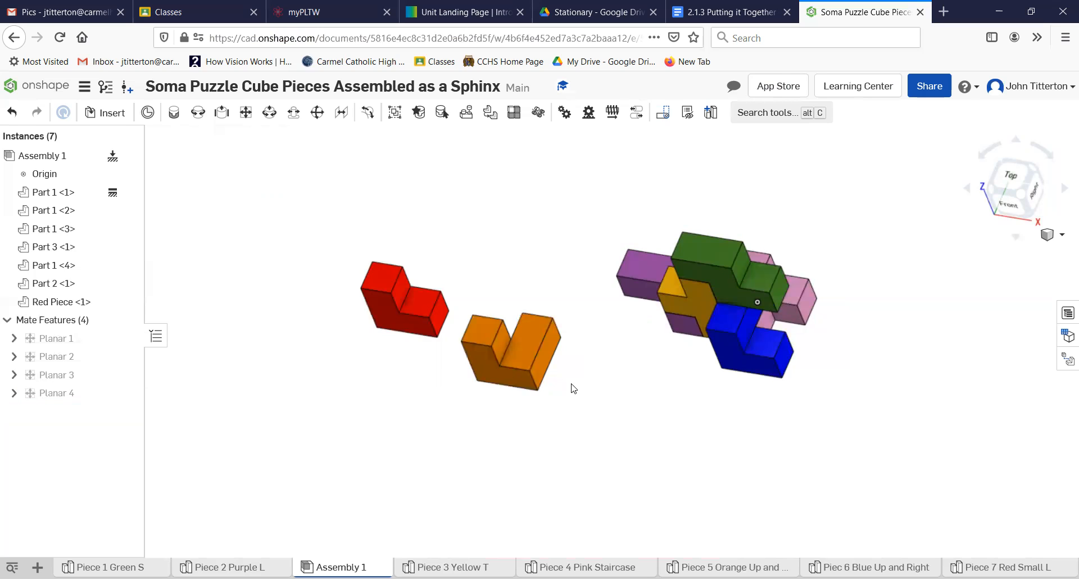
# - Slide and rotate the orange piece next to the assembled pieces
pyautogui.moveTo(537, 358); pyautogui.dragTo(629, 357)
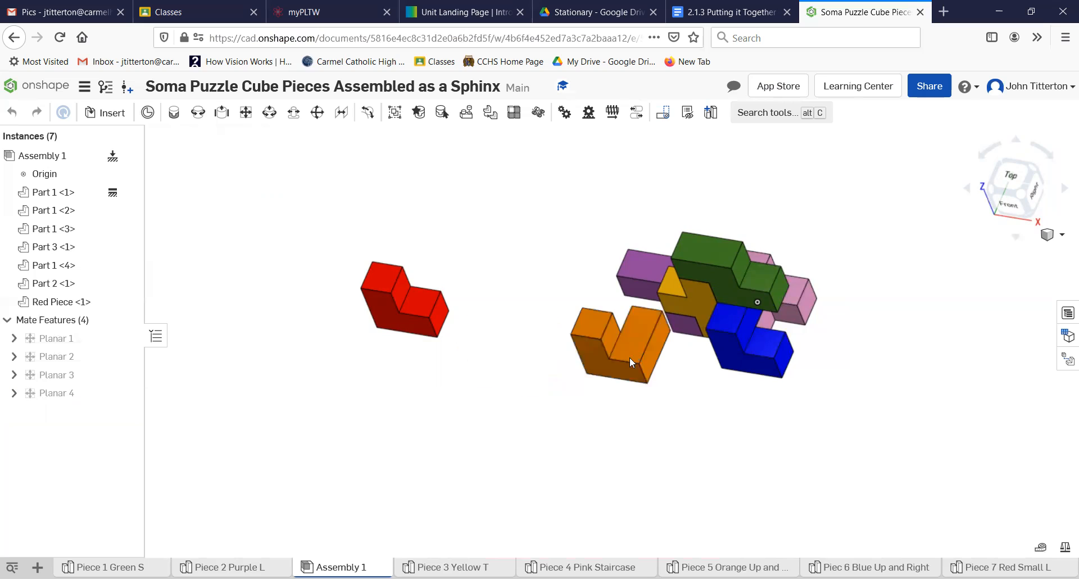
pyautogui.click(605, 355)
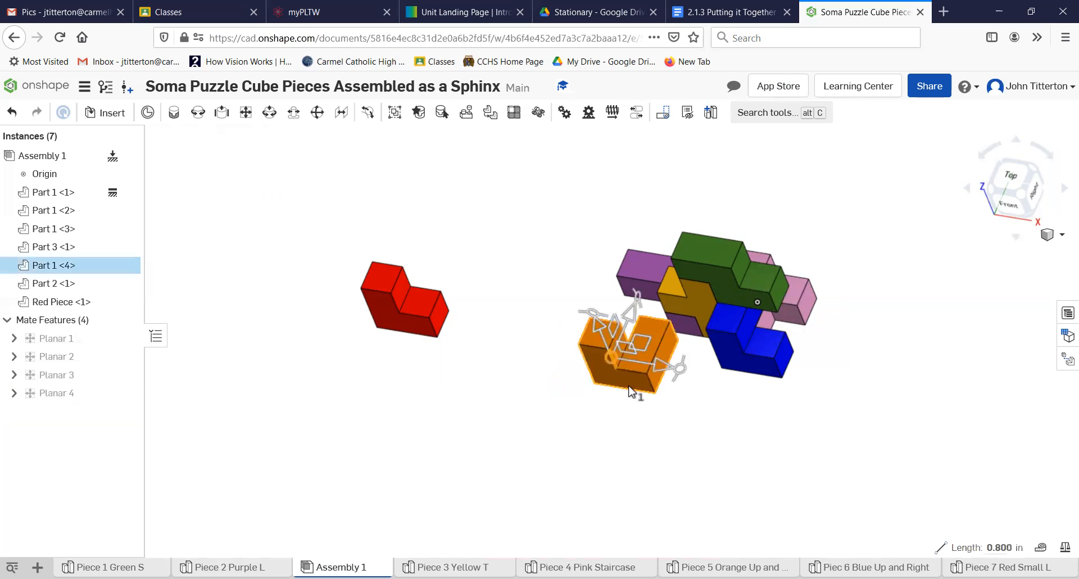
pyautogui.moveTo(668, 378); pyautogui.dragTo(707, 425)
pyautogui.moveTo(705, 420); pyautogui.dragTo(695, 399, button='right')
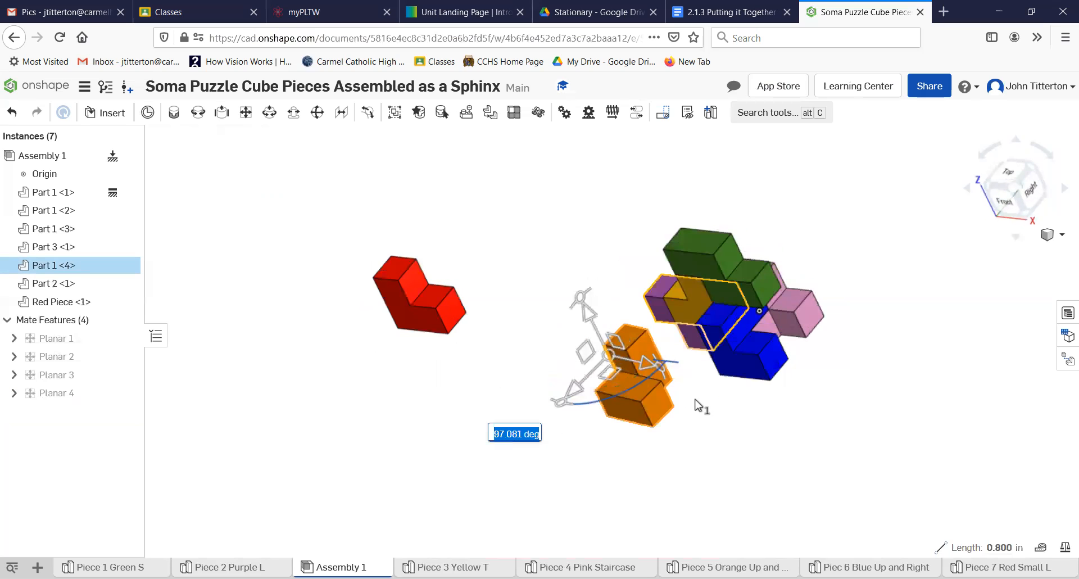
# - Planar-mate the orange piece's face to the purple piece's face
pyautogui.click(247, 114)
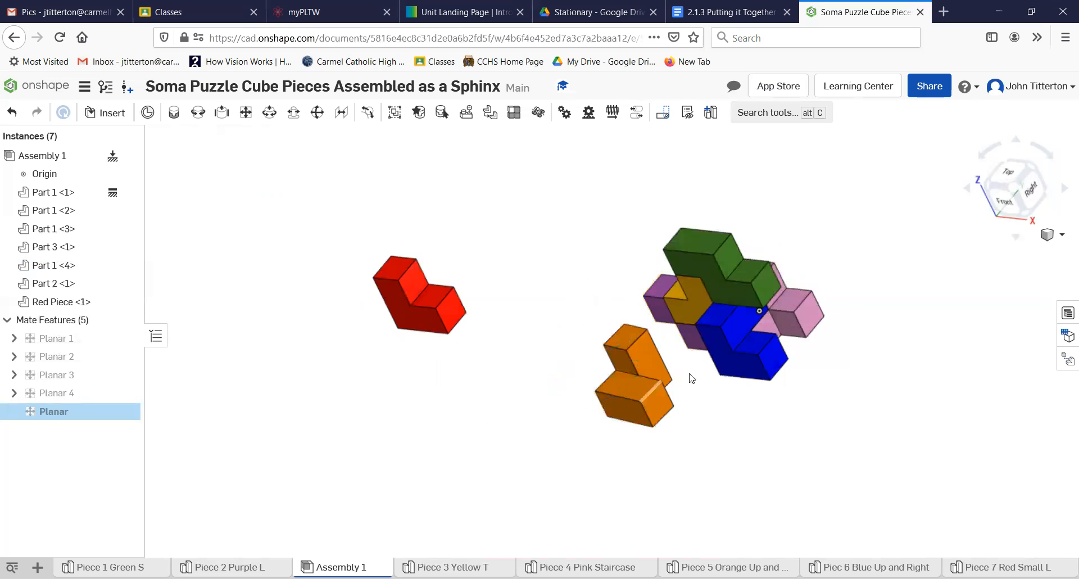
pyautogui.scroll(5, 691, 376)
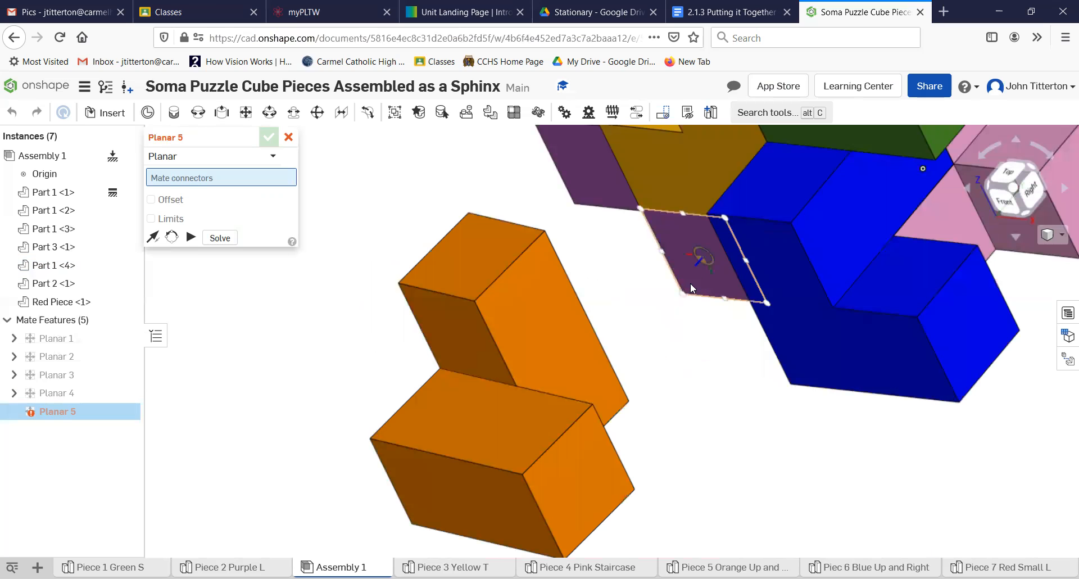
pyautogui.click(689, 282)
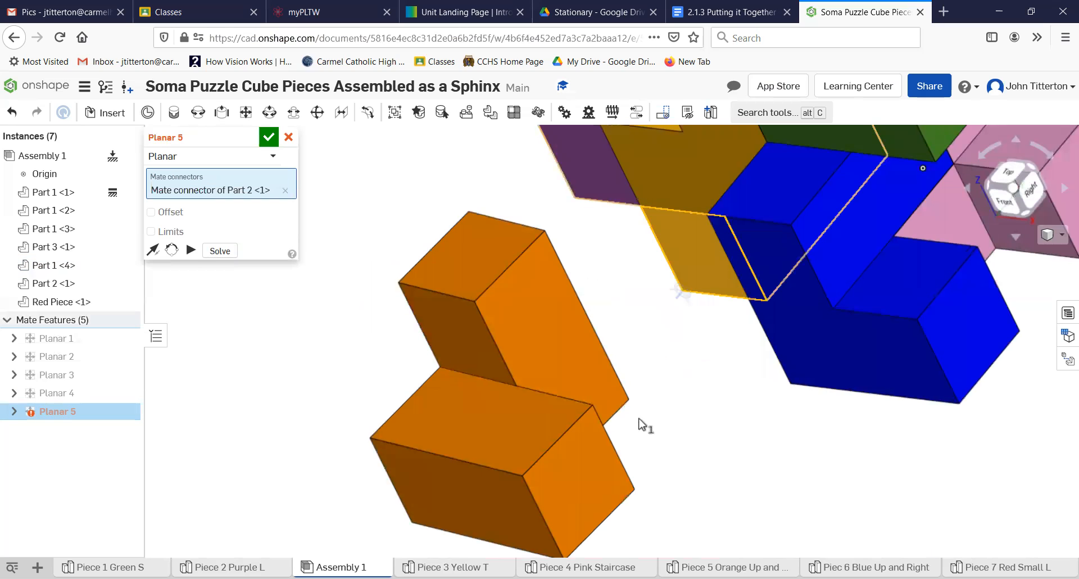
pyautogui.moveTo(645, 416); pyautogui.dragTo(668, 390, button='right')
pyautogui.moveTo(695, 376)
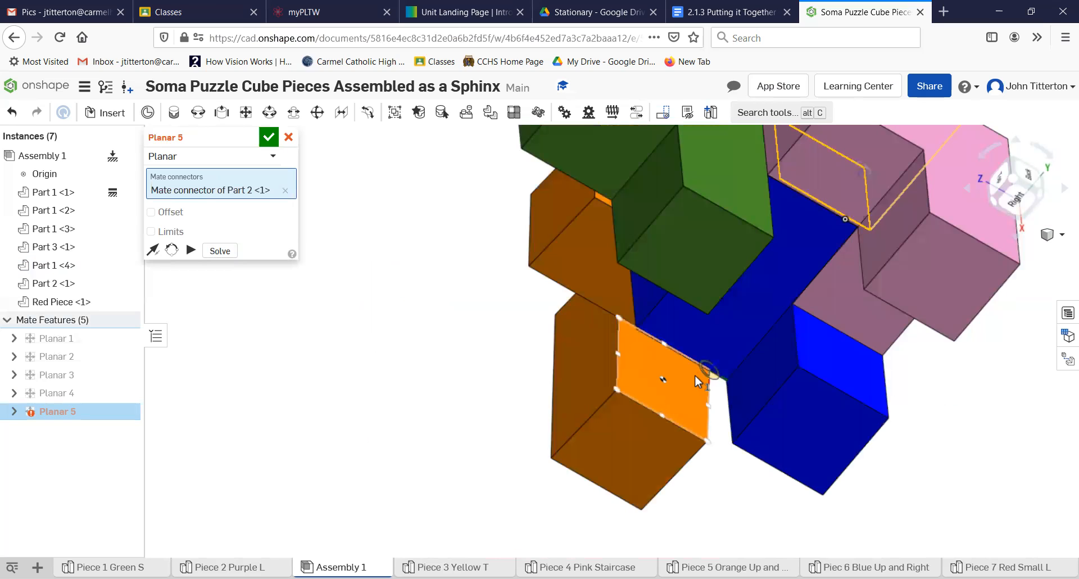
pyautogui.click(561, 427)
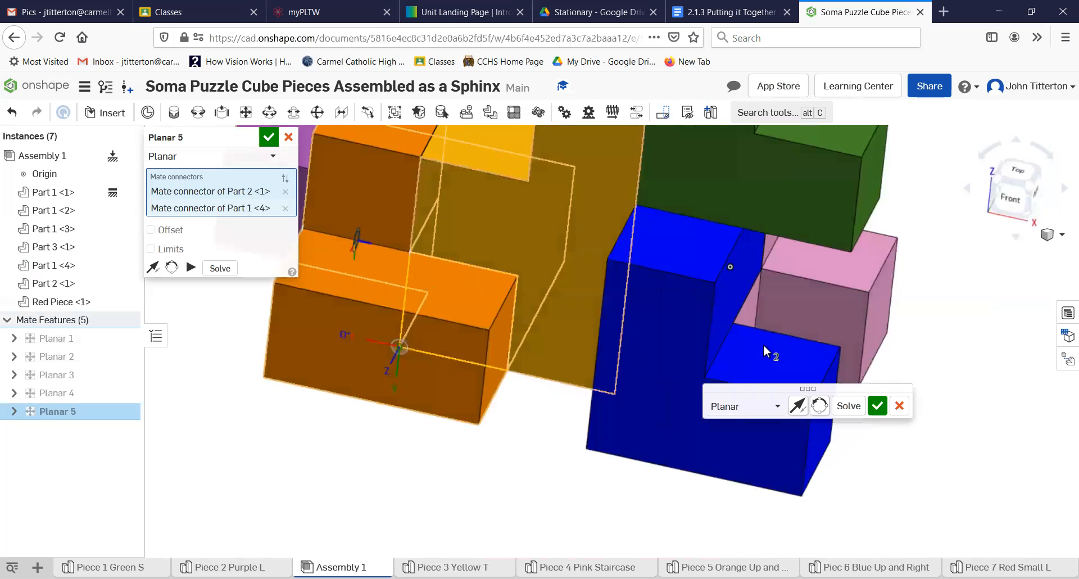
pyautogui.press('Return')
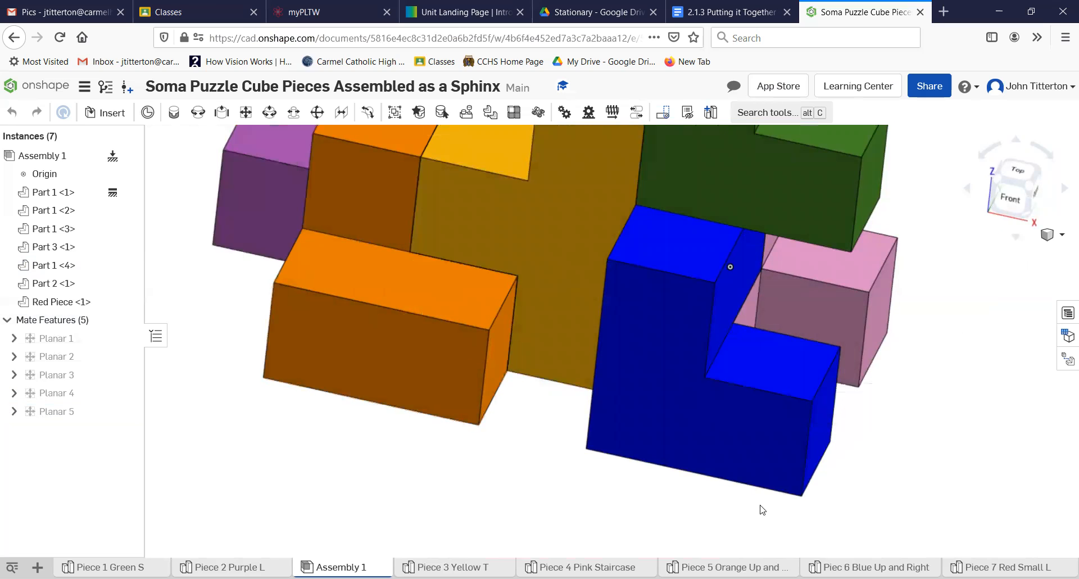
pyautogui.scroll(-5, 452, 450)
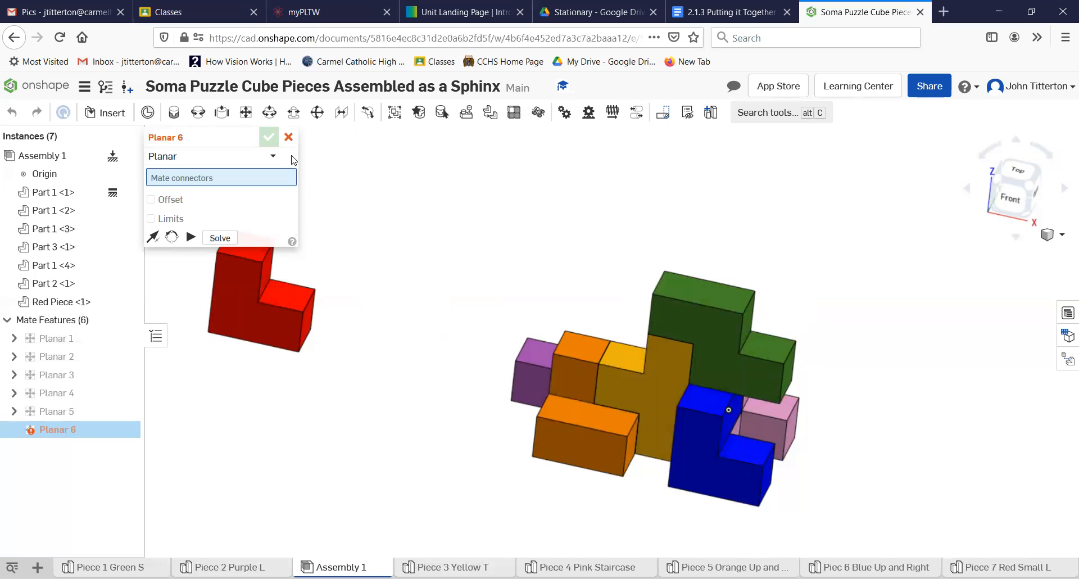
# - Cancel Planar 6 and rotate the red piece about ninety degrees
pyautogui.click(289, 137)
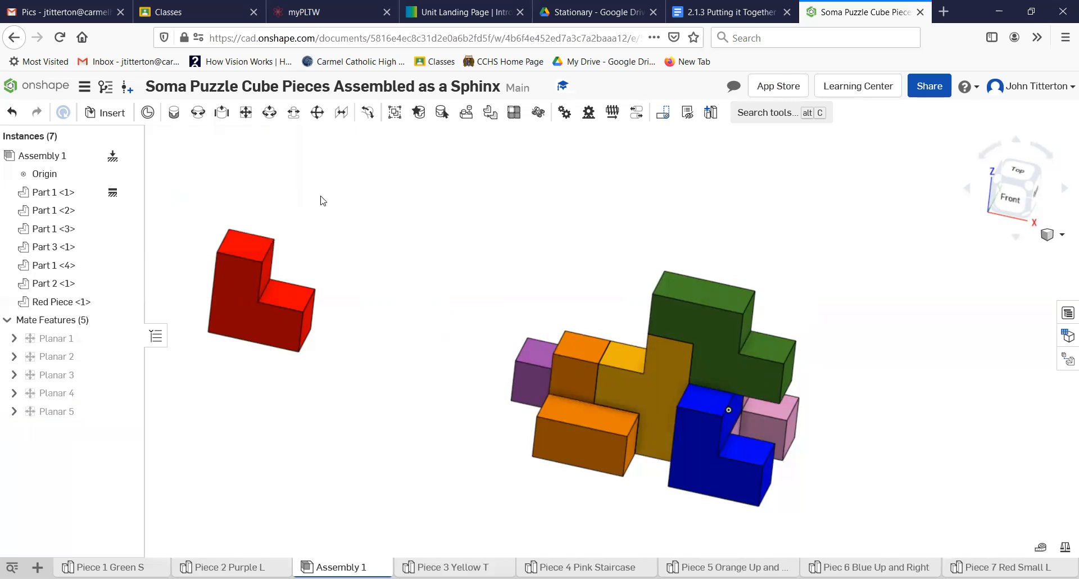
pyautogui.click(329, 344)
pyautogui.moveTo(326, 344); pyautogui.dragTo(228, 390)
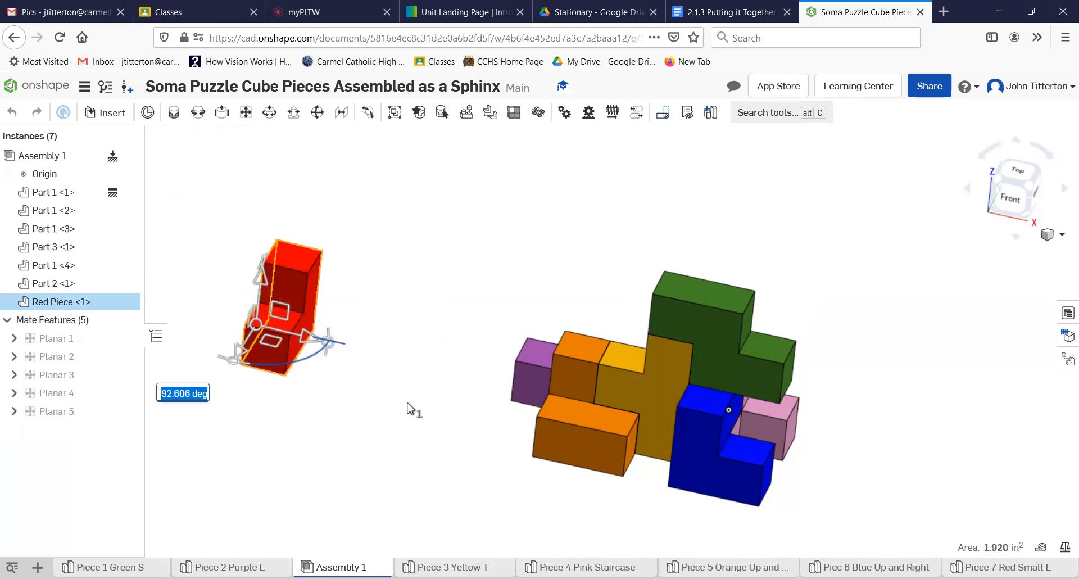
pyautogui.click(397, 409)
# - Planar-mate the red piece's face to the orange piece's underside
pyautogui.scroll(2, 400, 413)
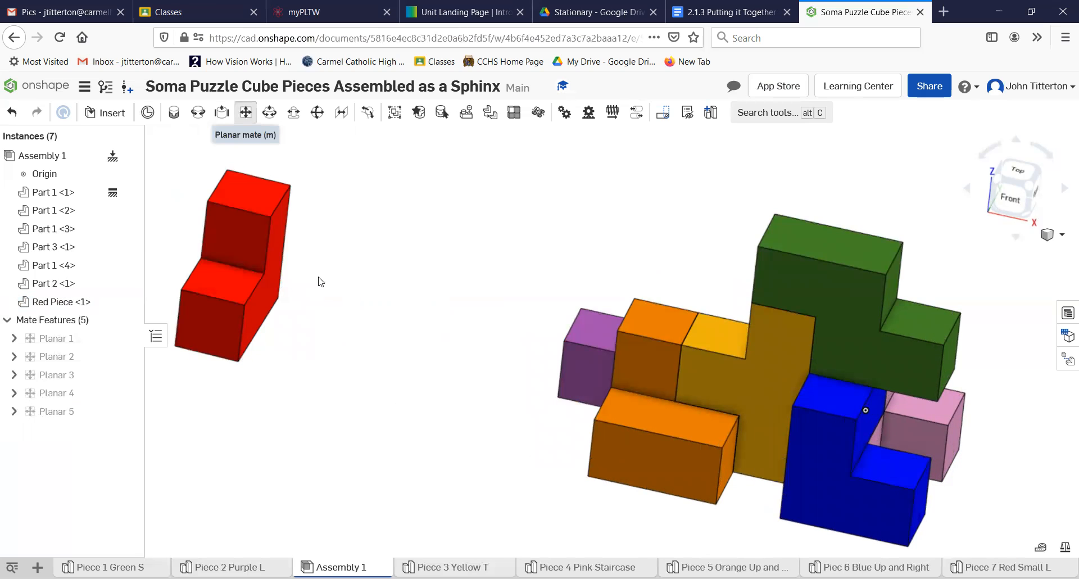
pyautogui.moveTo(313, 290); pyautogui.dragTo(360, 327, button='right')
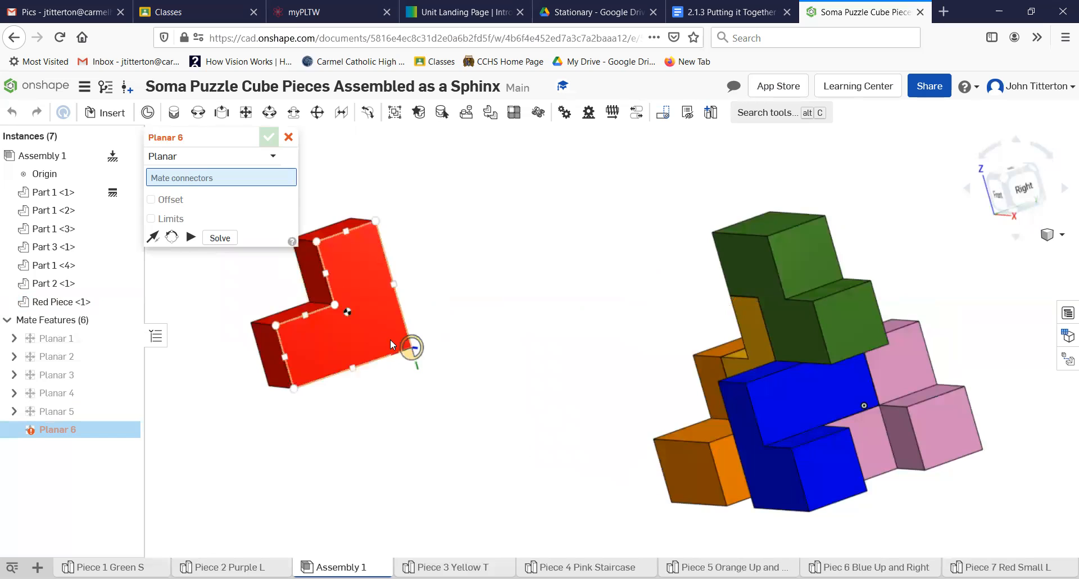
pyautogui.click(404, 347)
pyautogui.moveTo(568, 447); pyautogui.dragTo(522, 369, button='right')
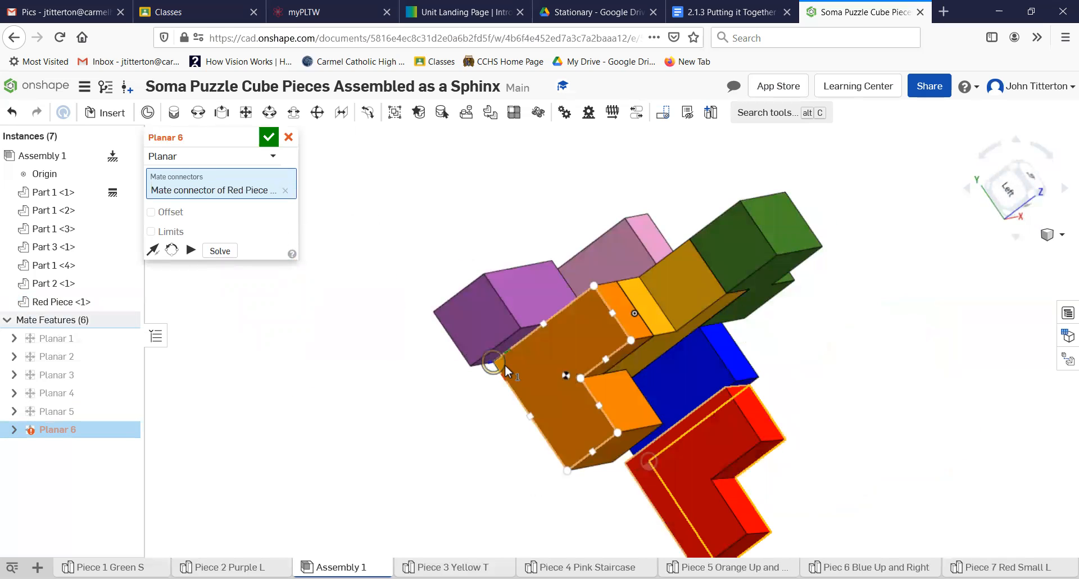
pyautogui.click(504, 365)
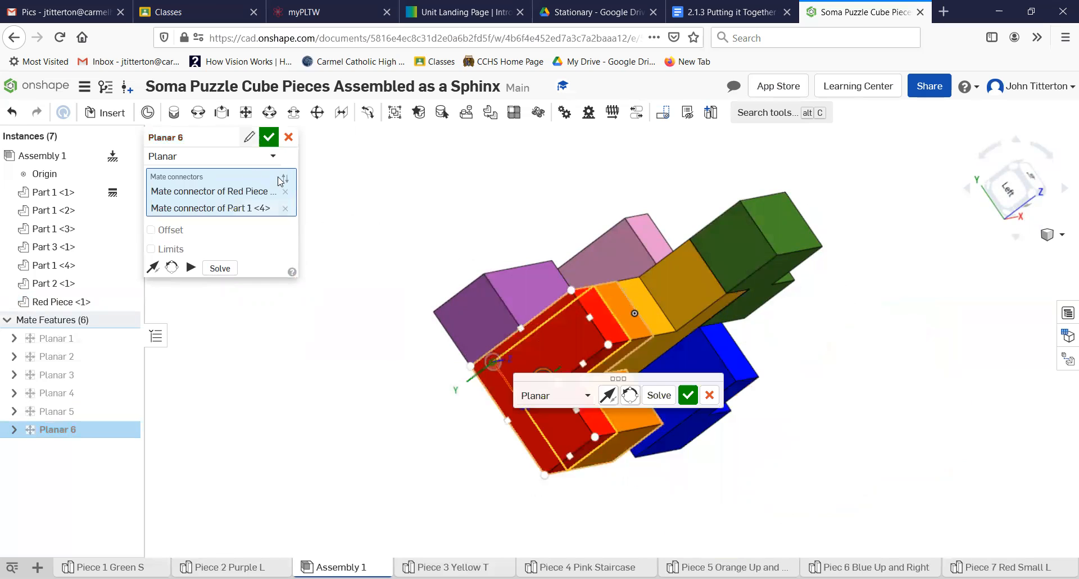
pyautogui.press('Return')
pyautogui.moveTo(704, 440); pyautogui.dragTo(677, 452, button='right')
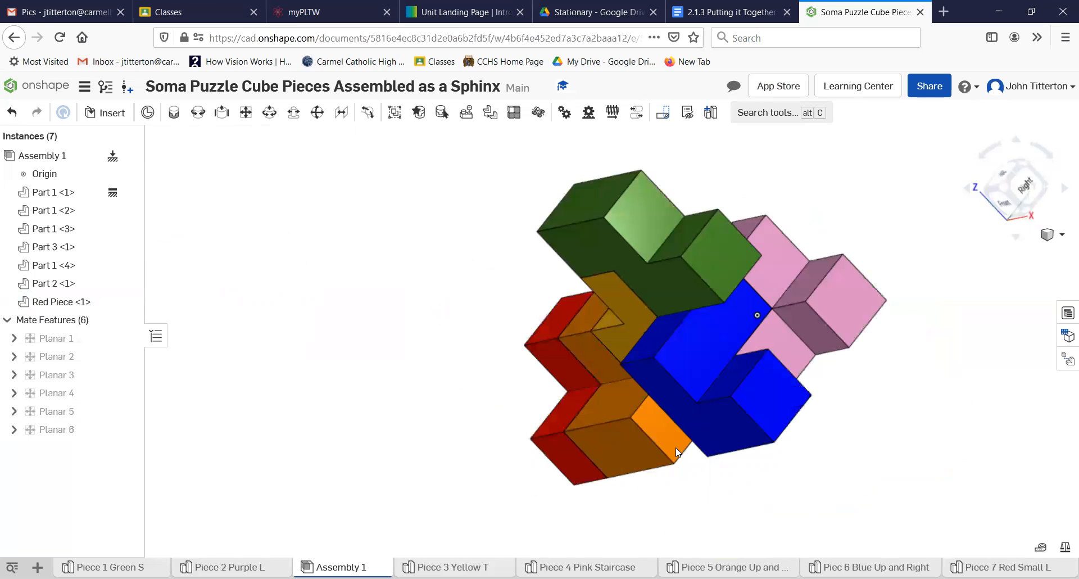
pyautogui.moveTo(735, 424); pyautogui.dragTo(694, 422, button='right')
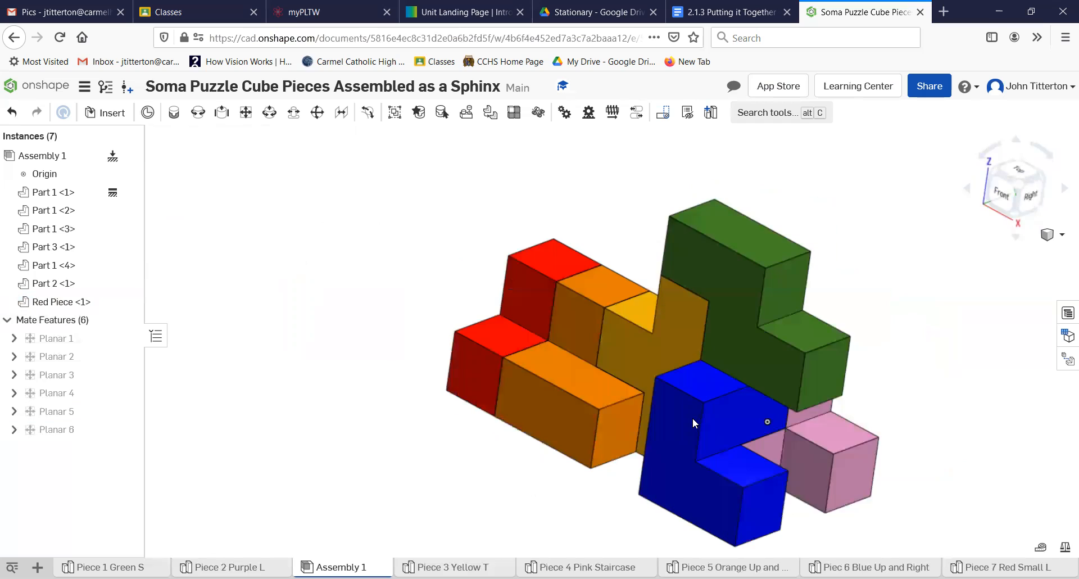
# - Snap to isometric, centre the sphinx in view, and open the + Insert new element menu
pyautogui.click(1013, 189)
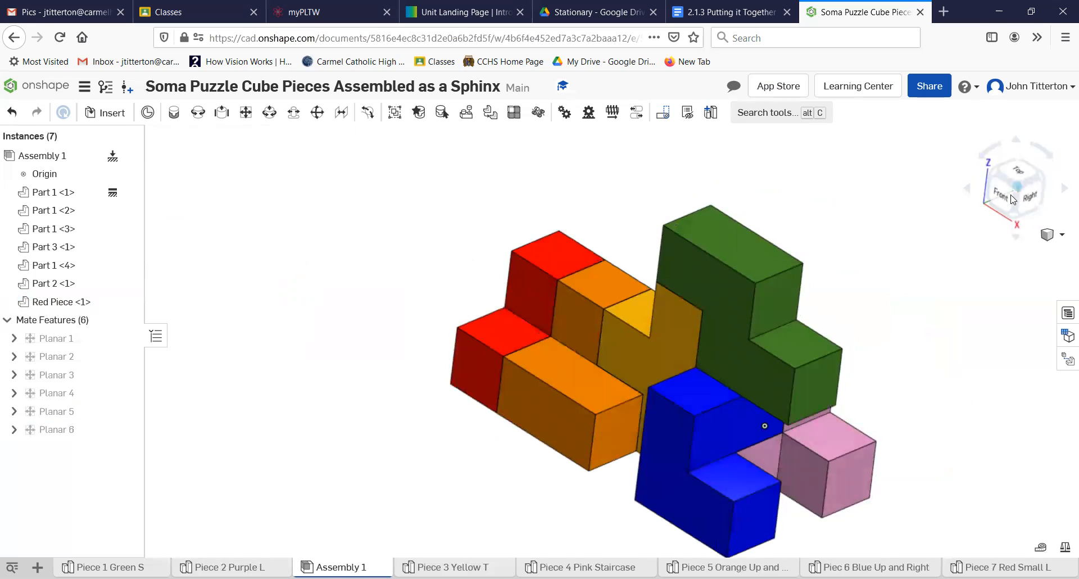
pyautogui.moveTo(751, 429); pyautogui.dragTo(767, 454, button='right')
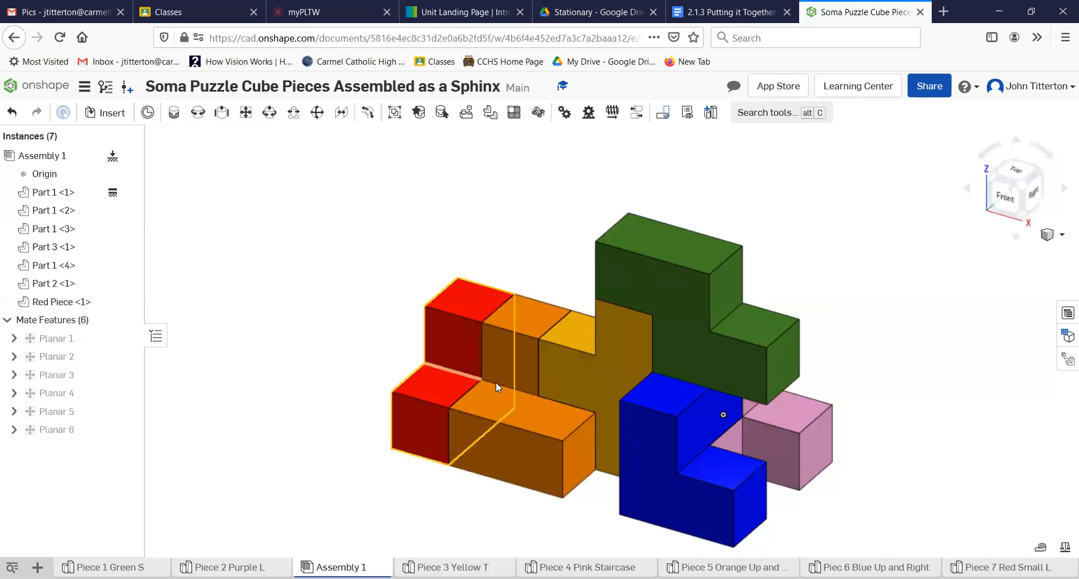
pyautogui.scroll(2, 848, 329)
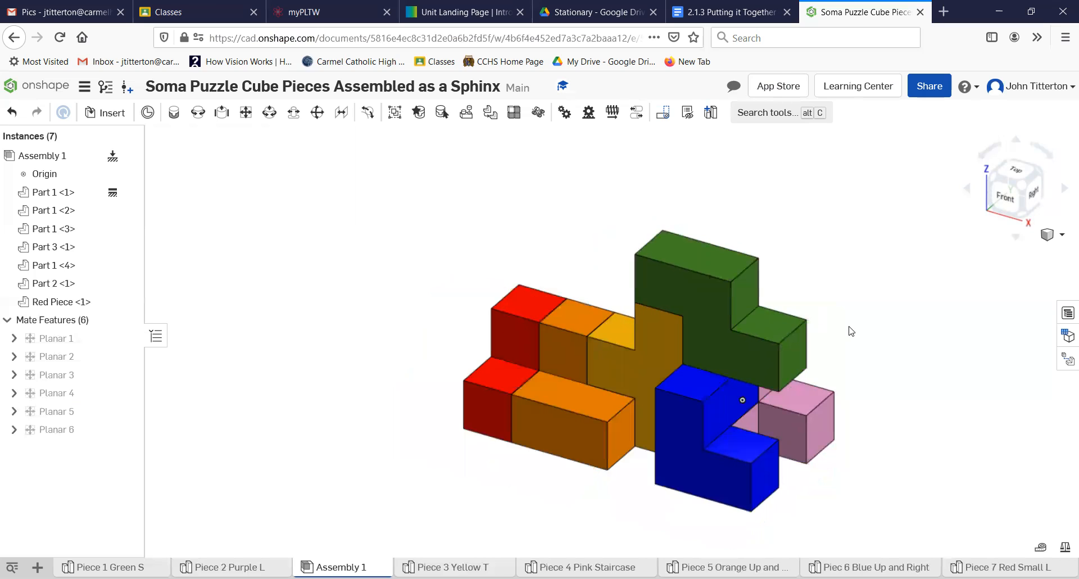
pyautogui.moveTo(814, 293); pyautogui.dragTo(812, 293, button='middle')
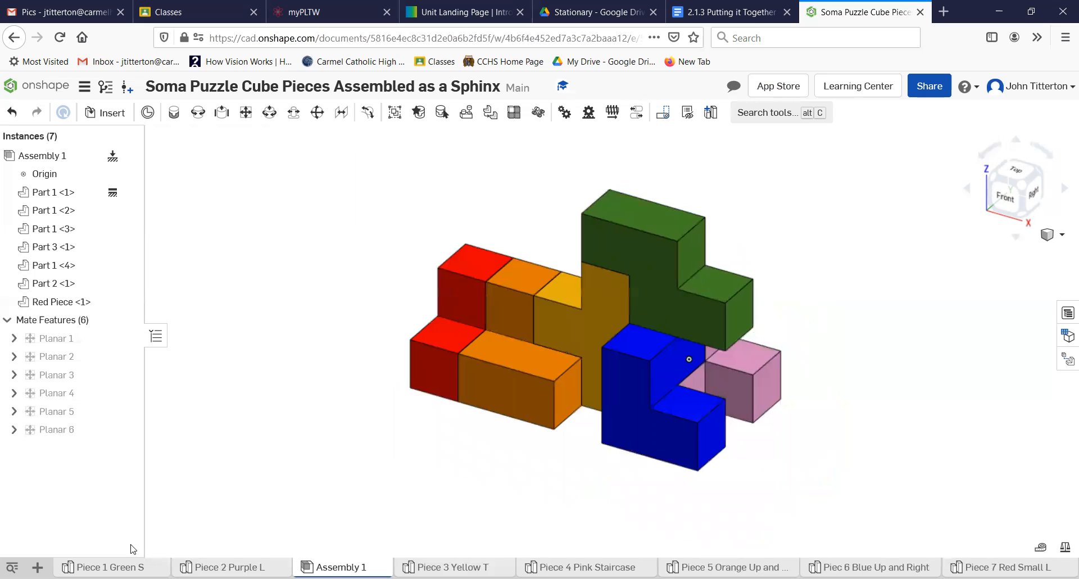
pyautogui.click(38, 566)
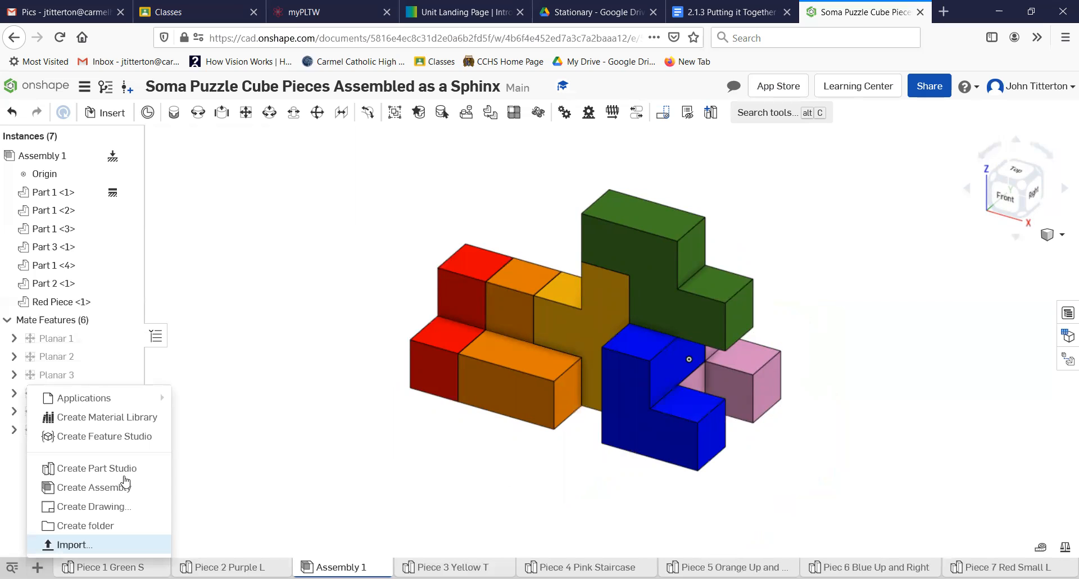
# - Create Drawing 1 from the custom school template, then go back to Assembly 1
pyautogui.click(76, 507)
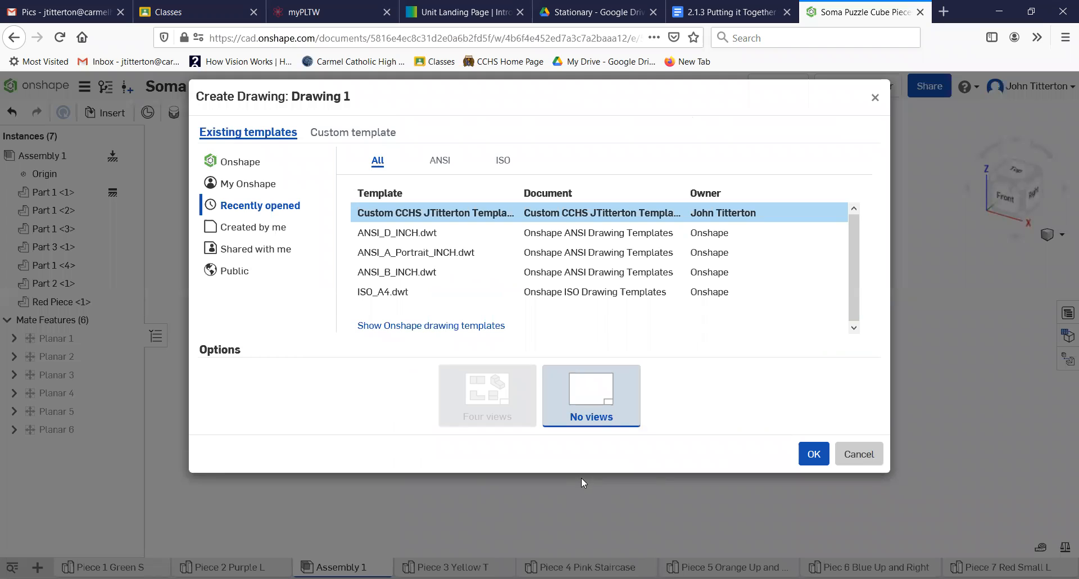
pyautogui.click(818, 464)
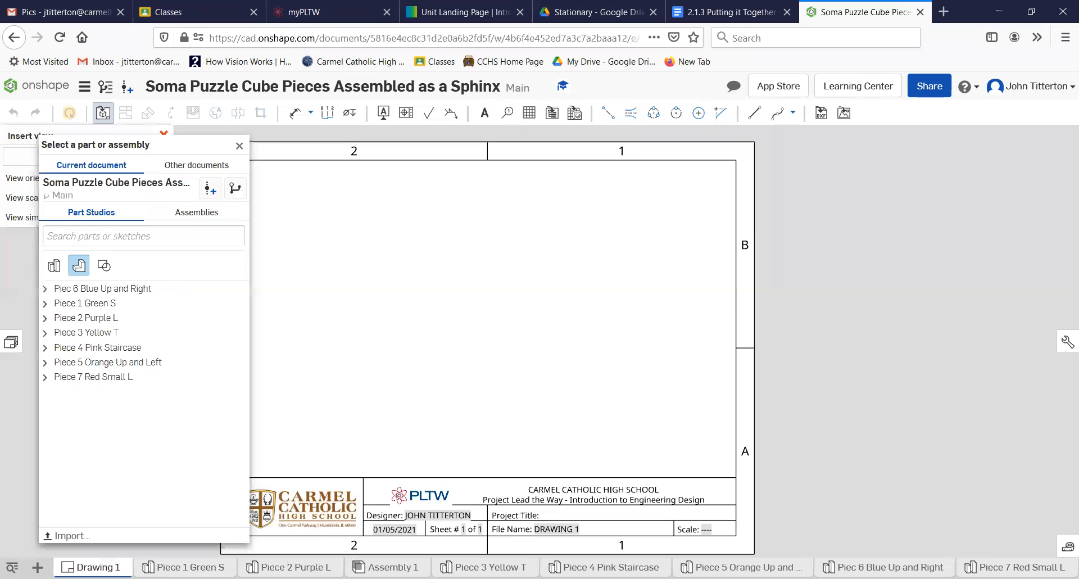
pyautogui.click(393, 567)
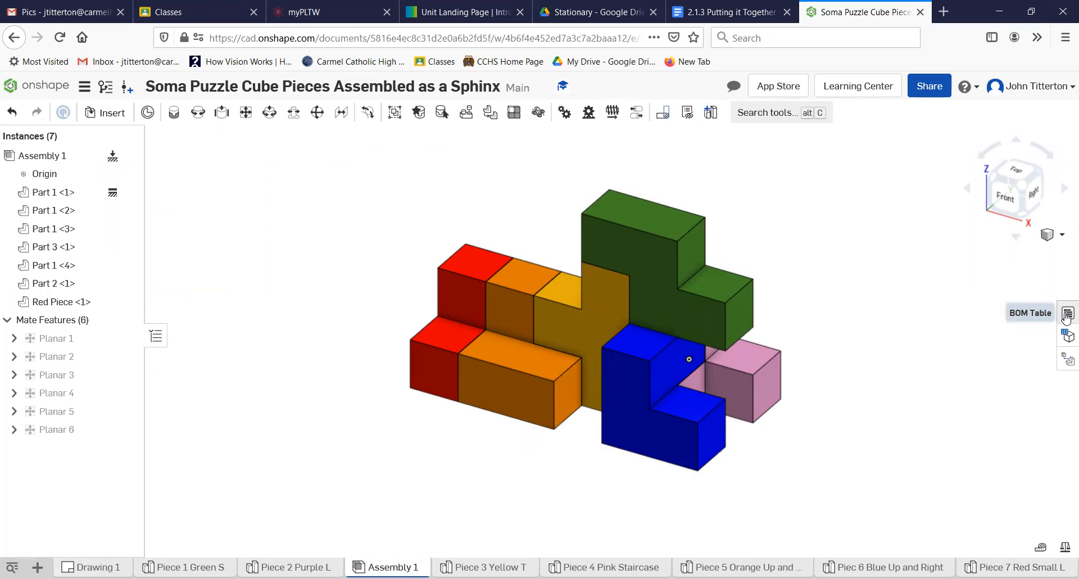
# - Start Explode 1 and try lifting the green S piece above the assembly
pyautogui.click(1065, 358)
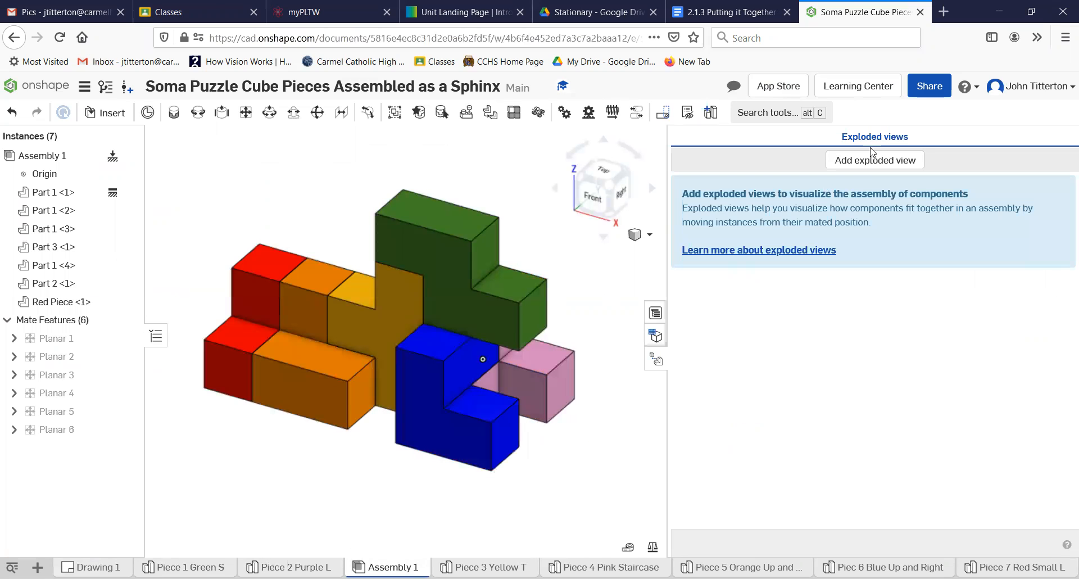
pyautogui.click(871, 162)
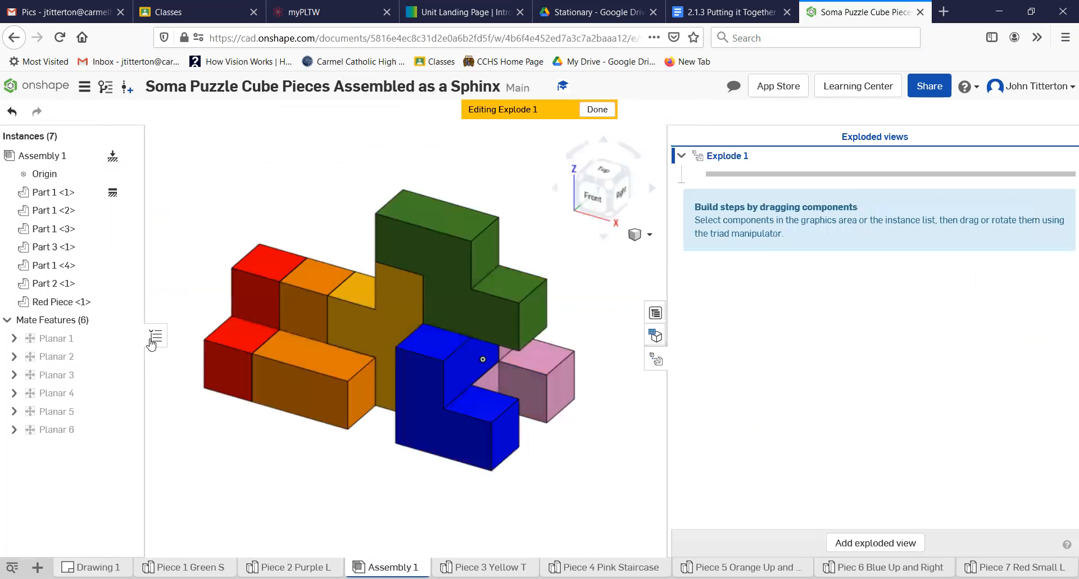
pyautogui.click(263, 316)
pyautogui.scroll(-5, 239, 309)
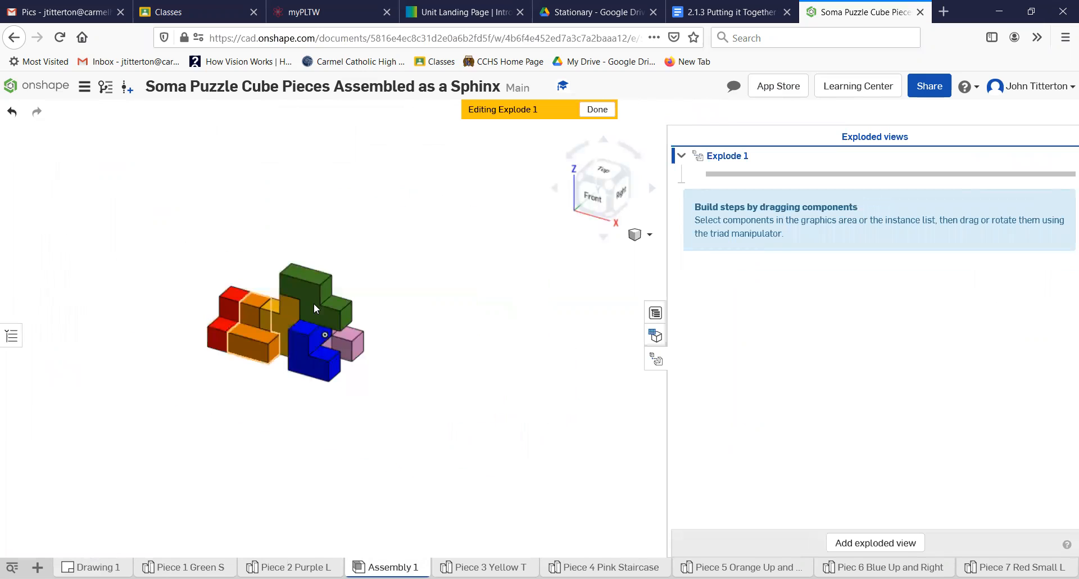
pyautogui.moveTo(330, 332); pyautogui.dragTo(421, 348, button='middle')
pyautogui.click(404, 312)
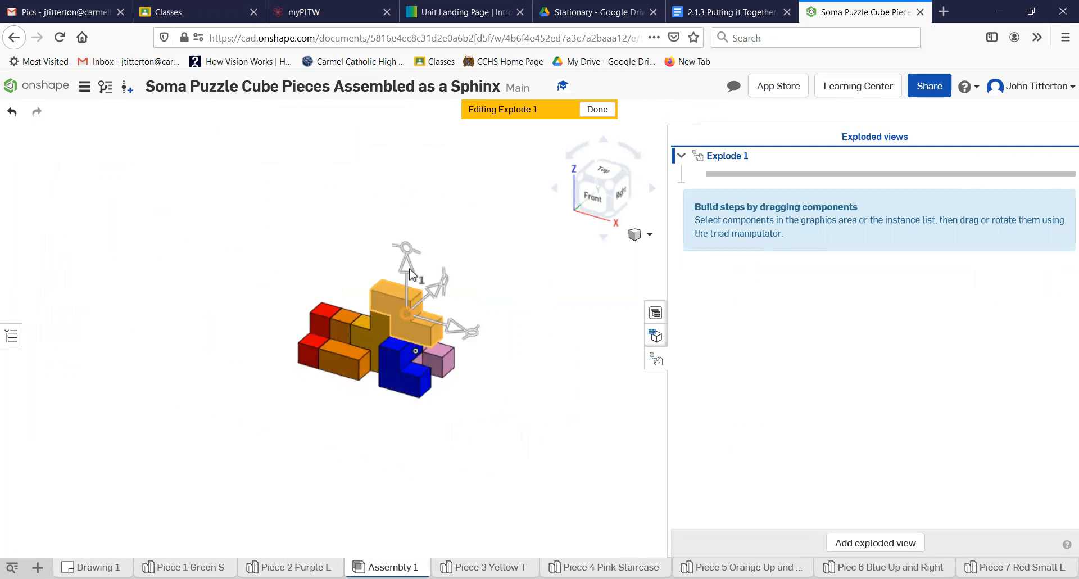
pyautogui.moveTo(410, 267); pyautogui.dragTo(414, 186)
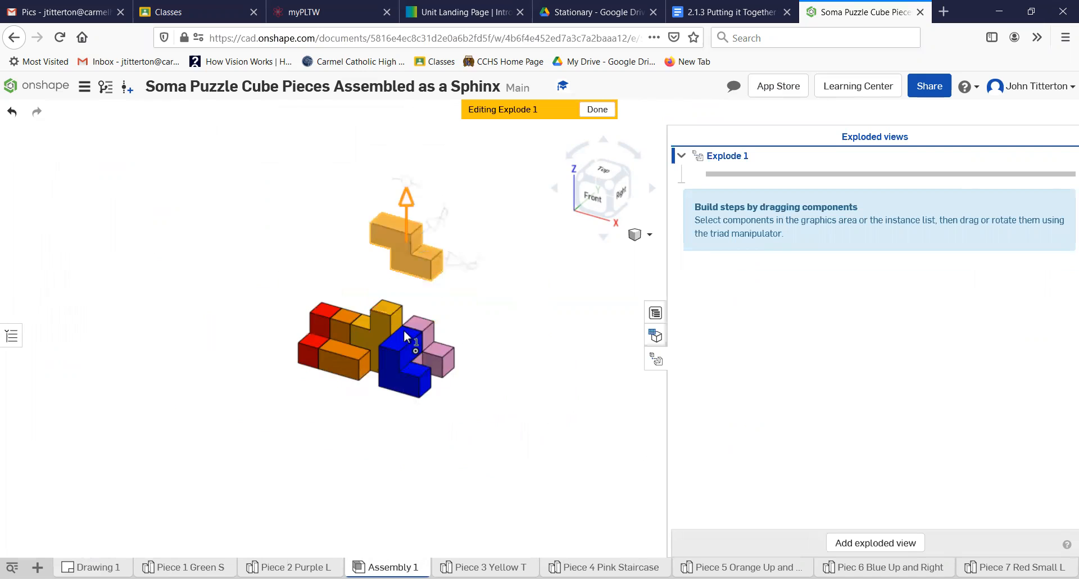
pyautogui.click(392, 382)
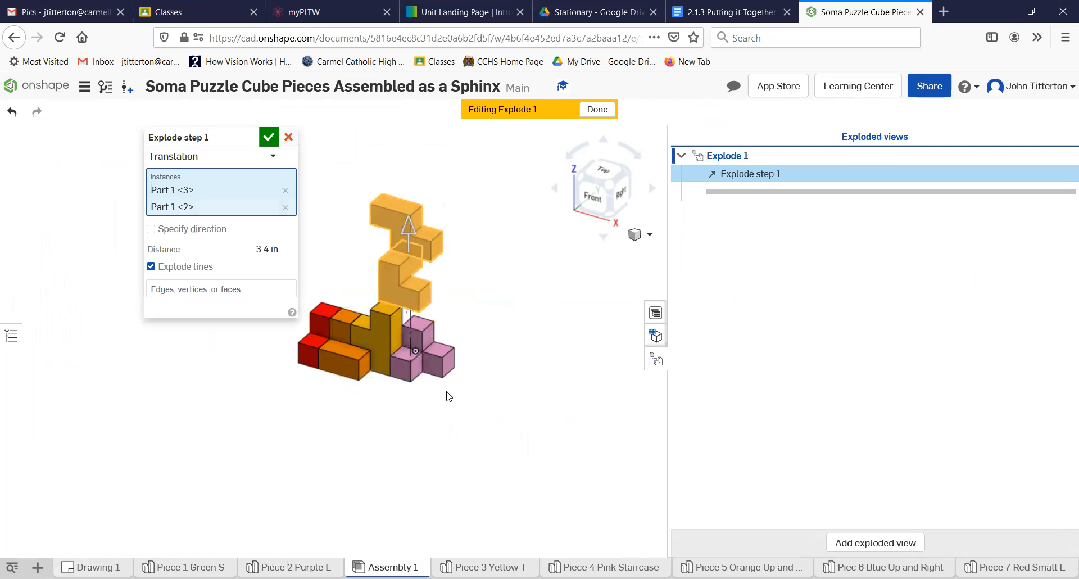
pyautogui.press('Escape')
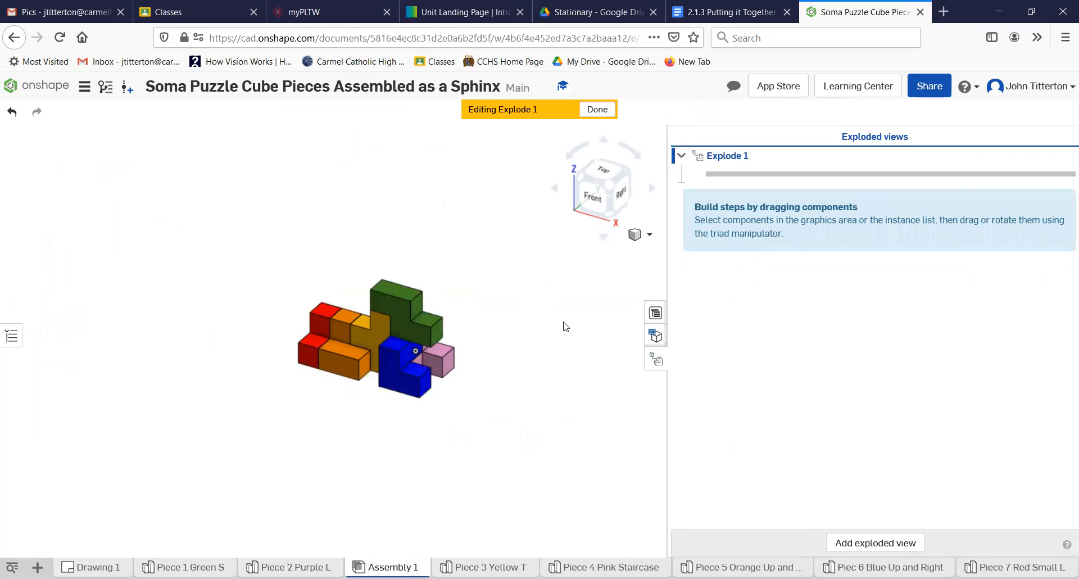
# - Lift the green S piece up out of the assembly as explode step 1
pyautogui.click(399, 301)
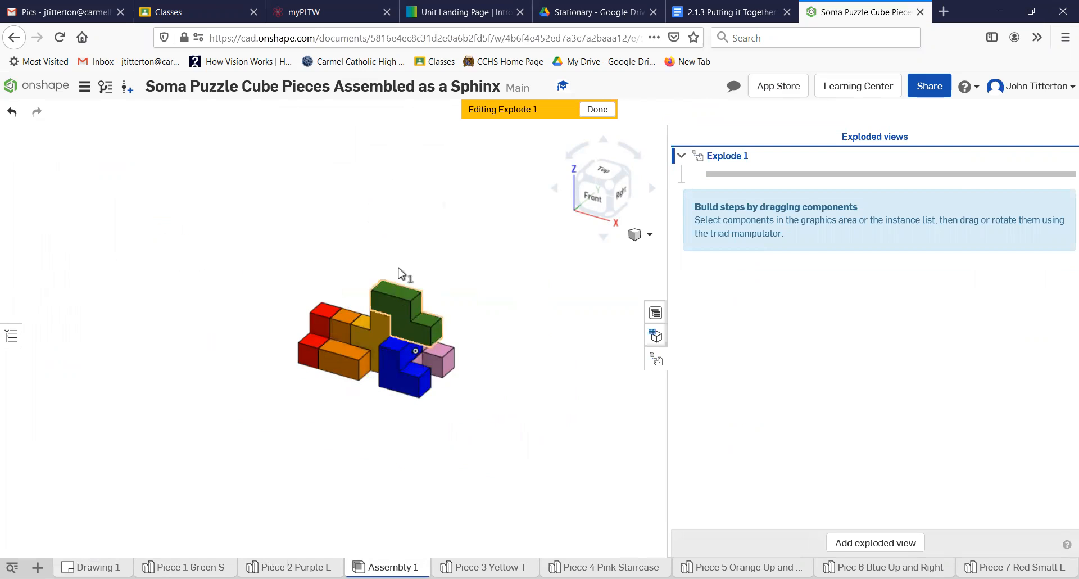
pyautogui.moveTo(395, 157); pyautogui.dragTo(395, 164)
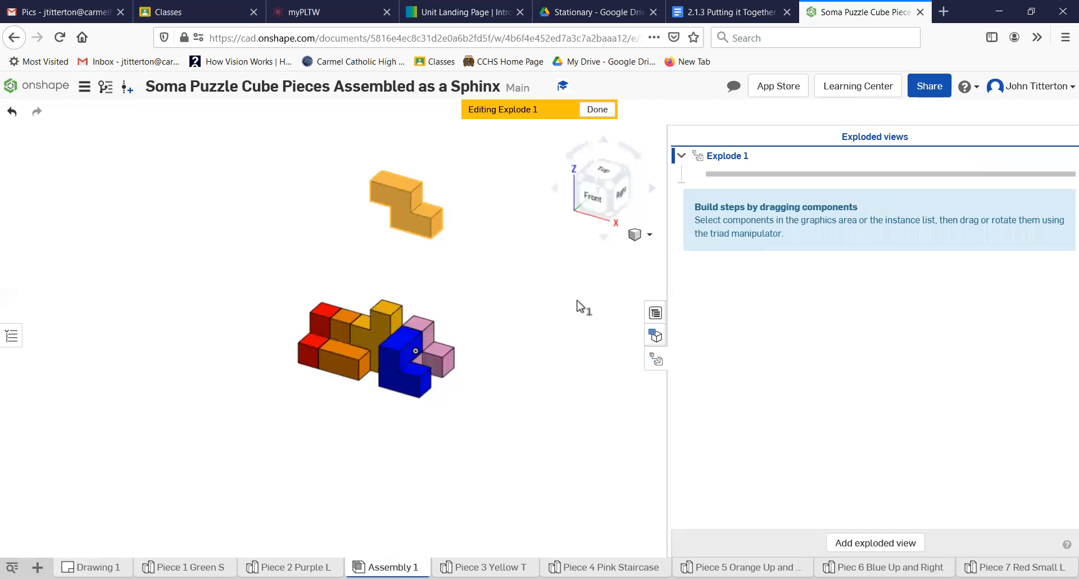
pyautogui.click(597, 110)
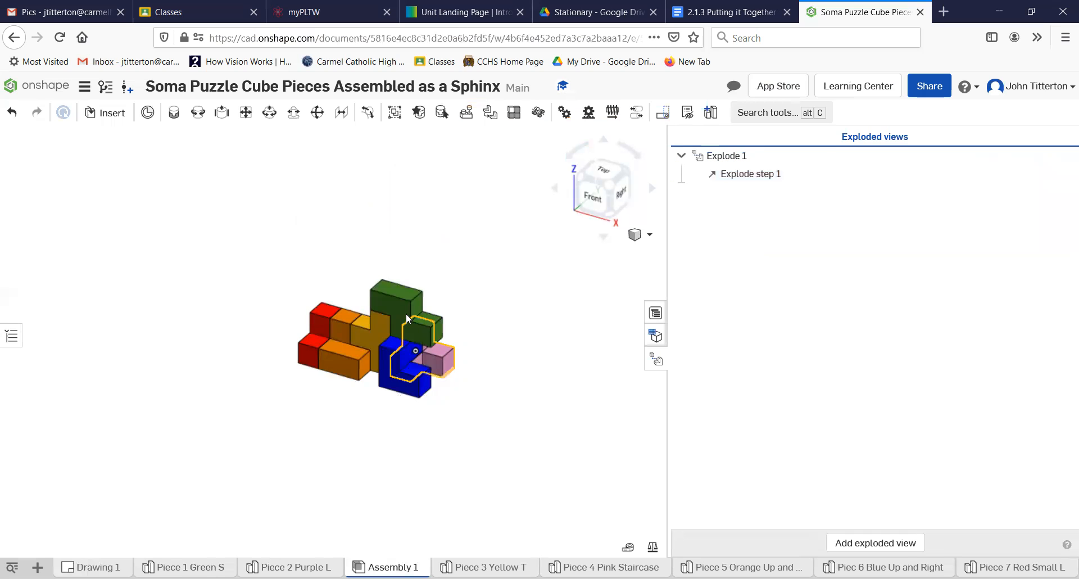
pyautogui.click(408, 268)
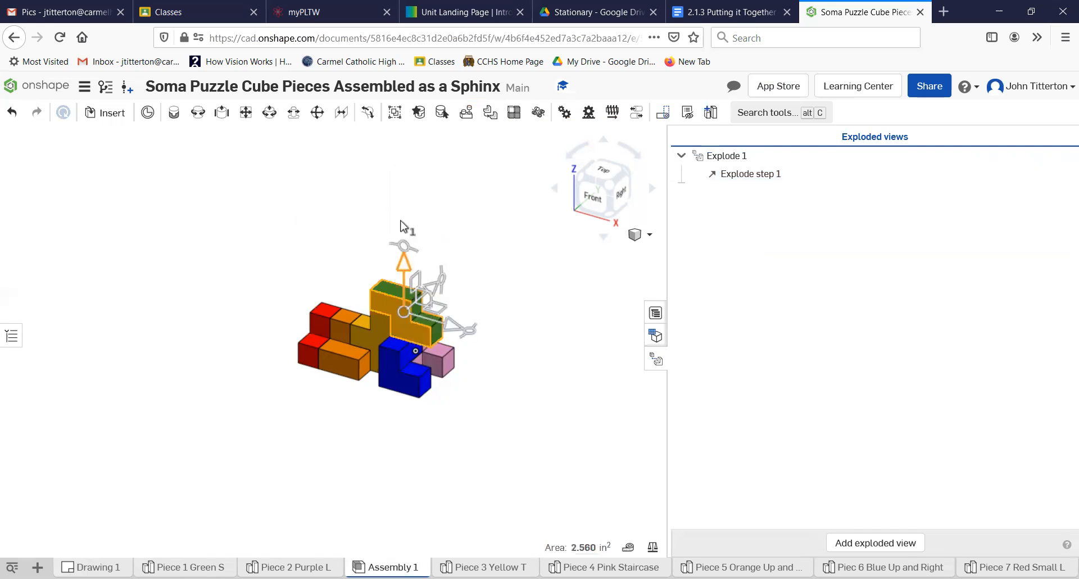
pyautogui.moveTo(397, 163); pyautogui.dragTo(398, 163)
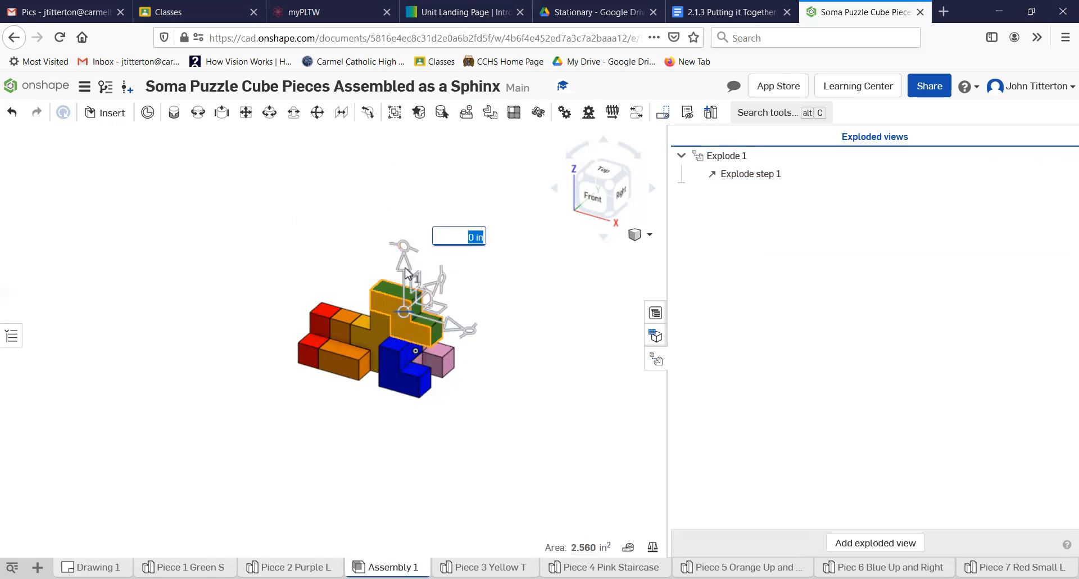
pyautogui.moveTo(405, 262); pyautogui.dragTo(411, 162)
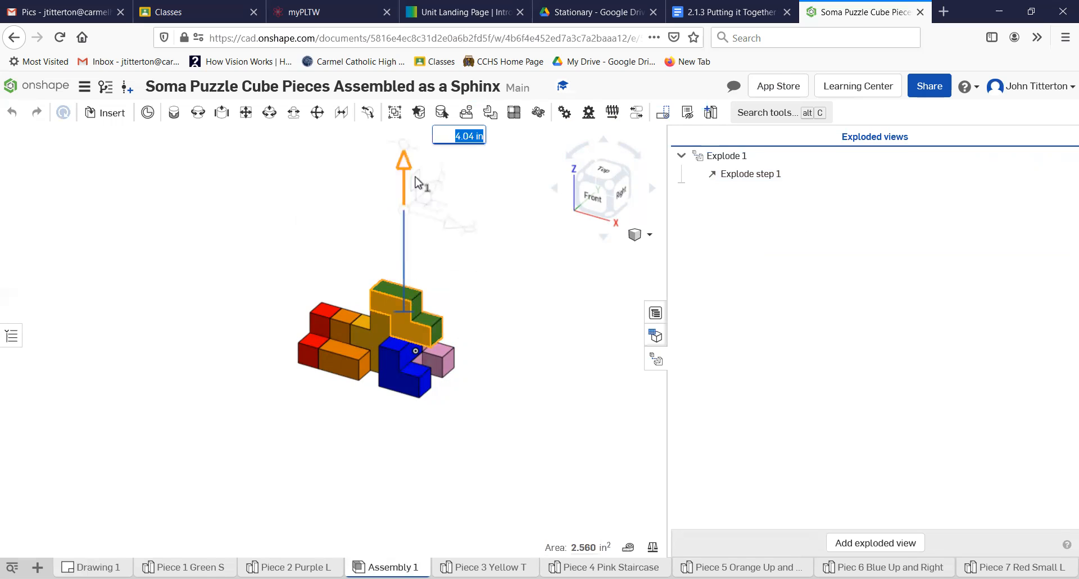
pyautogui.click(749, 176)
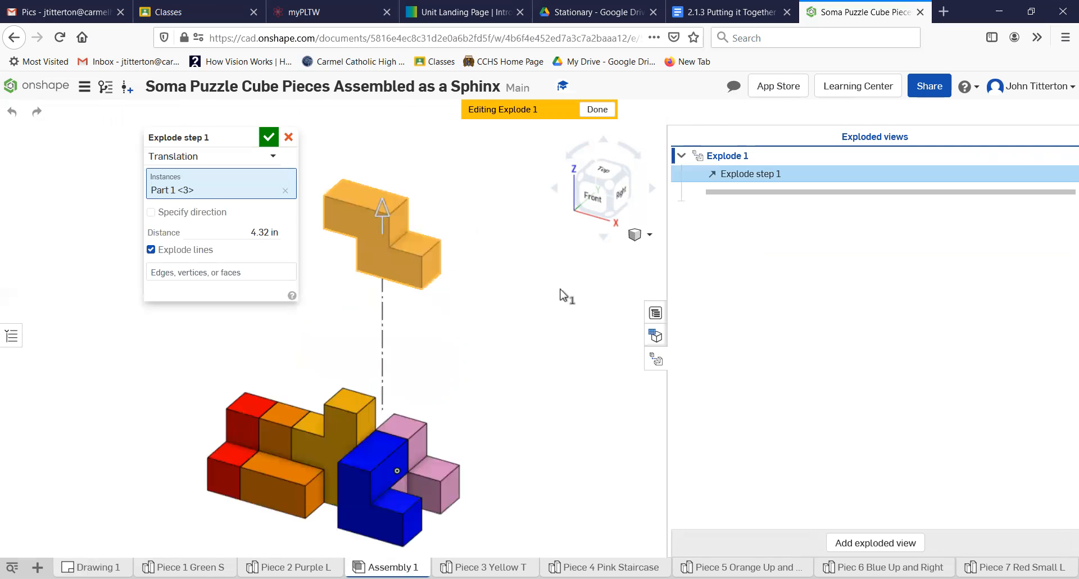
pyautogui.scroll(-3, 495, 263)
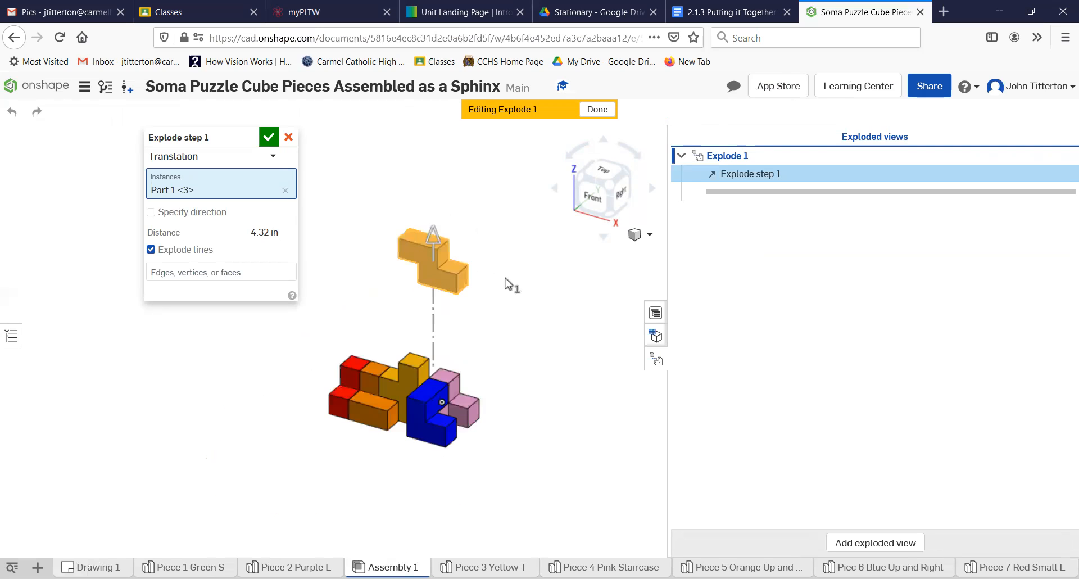
pyautogui.moveTo(412, 404); pyautogui.dragTo(441, 353, button='middle')
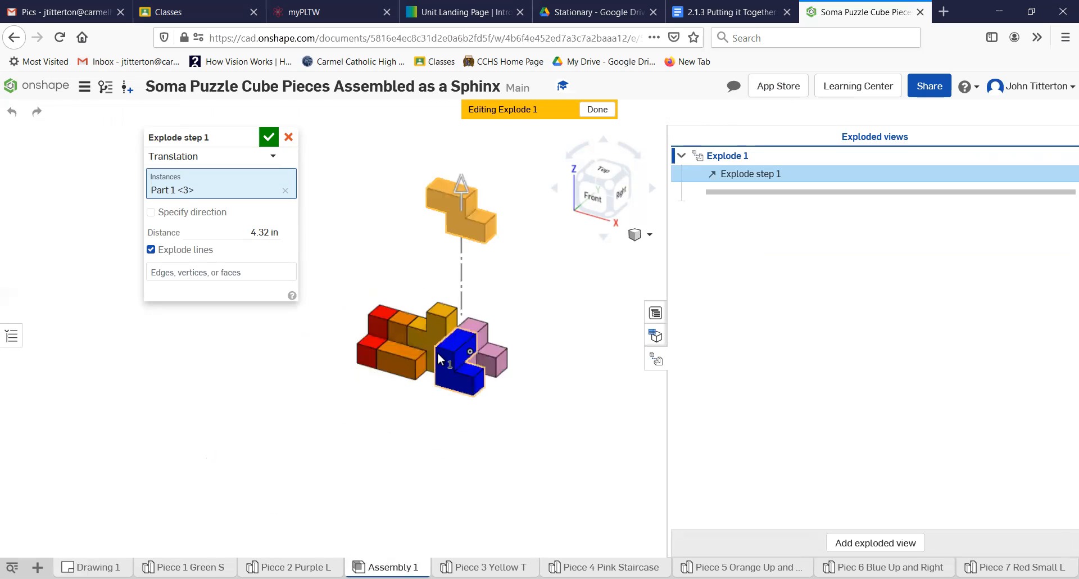
pyautogui.click(267, 139)
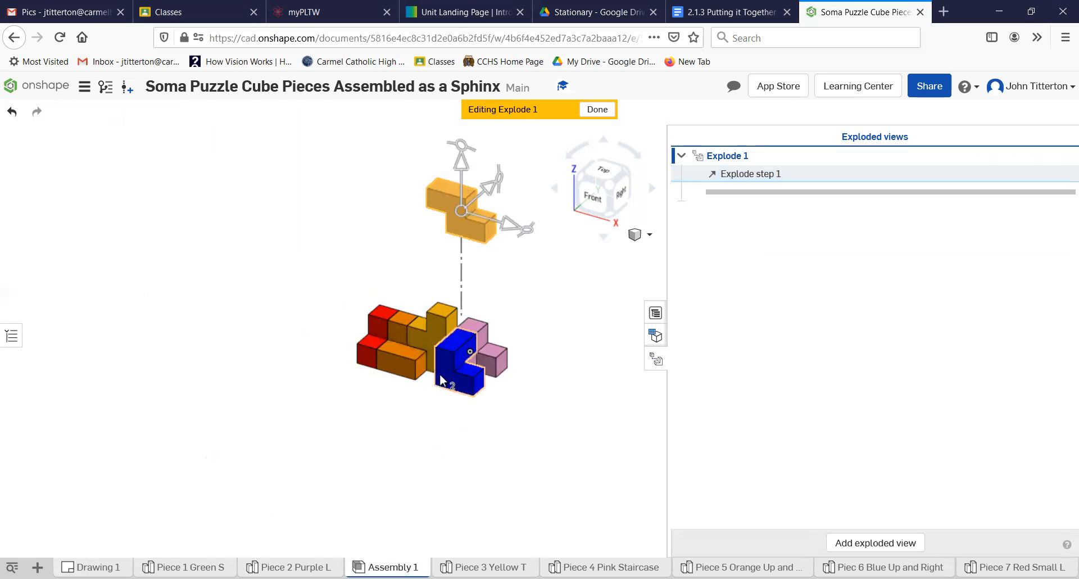
# - Pull the blue piece down and forward and the red piece out to the left
pyautogui.click(444, 387)
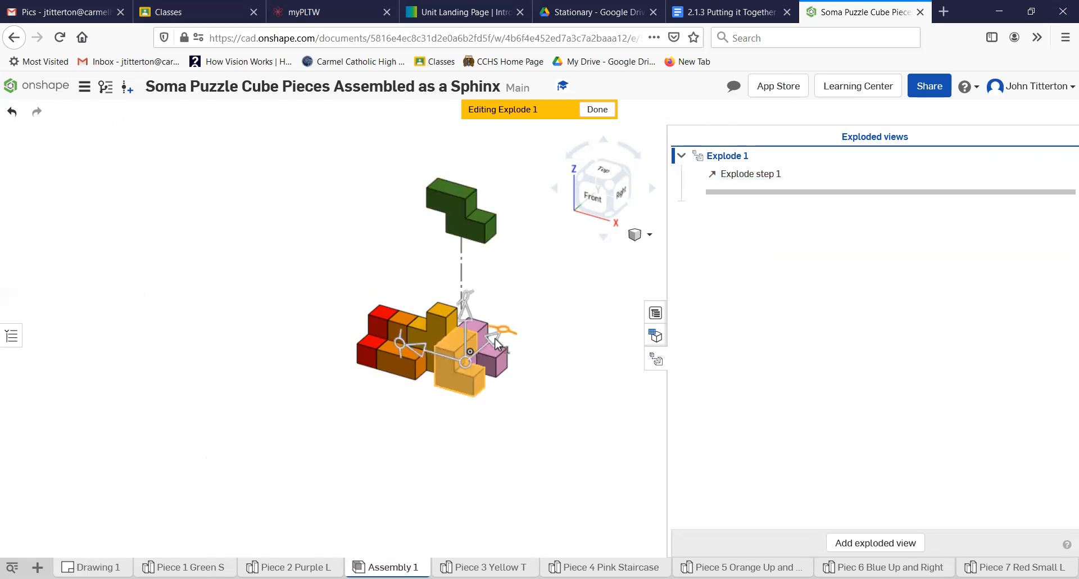
pyautogui.moveTo(459, 368); pyautogui.dragTo(422, 395)
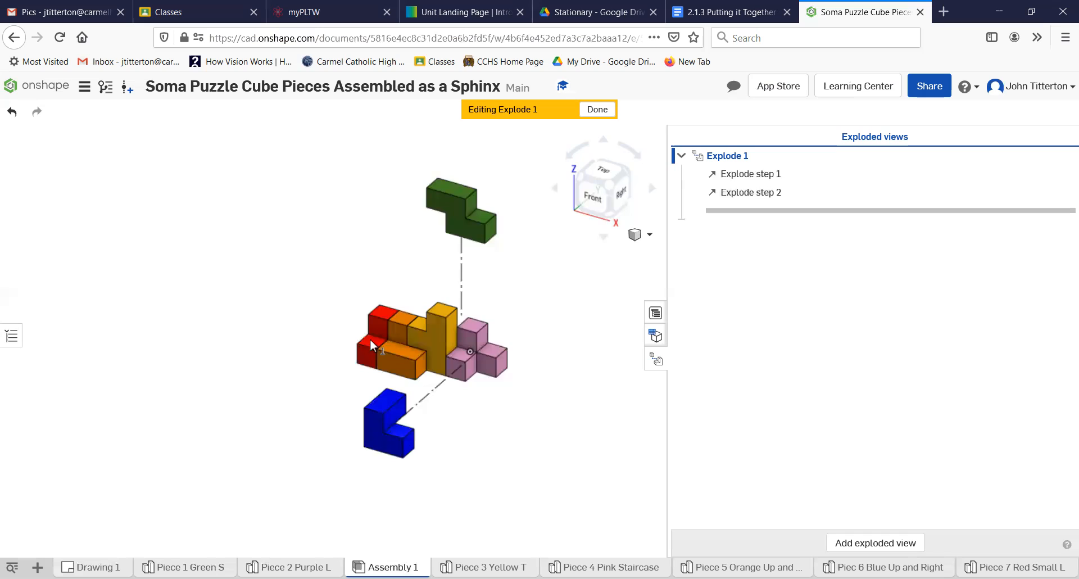
pyautogui.click(363, 355)
pyautogui.moveTo(402, 349); pyautogui.dragTo(301, 328)
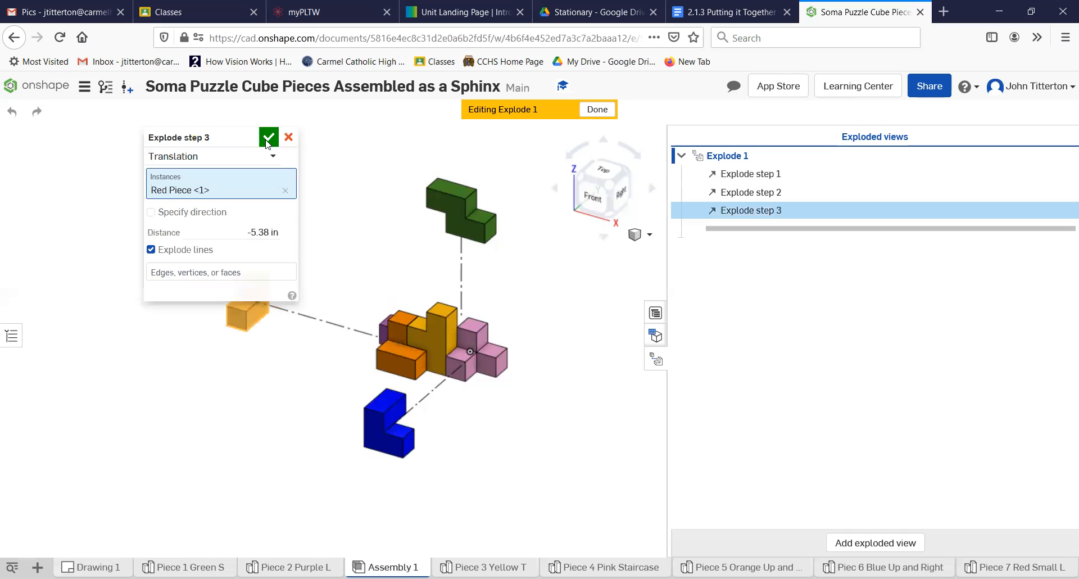
pyautogui.click(269, 138)
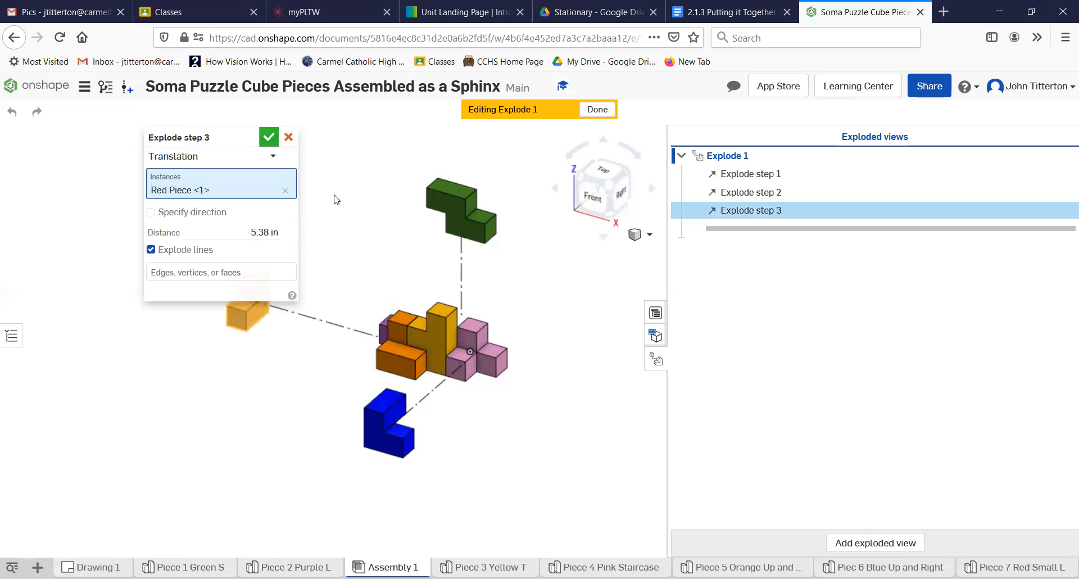
# - Pull the orange piece down-left, the pink piece right, and the purple L toward the red piece
pyautogui.click(381, 373)
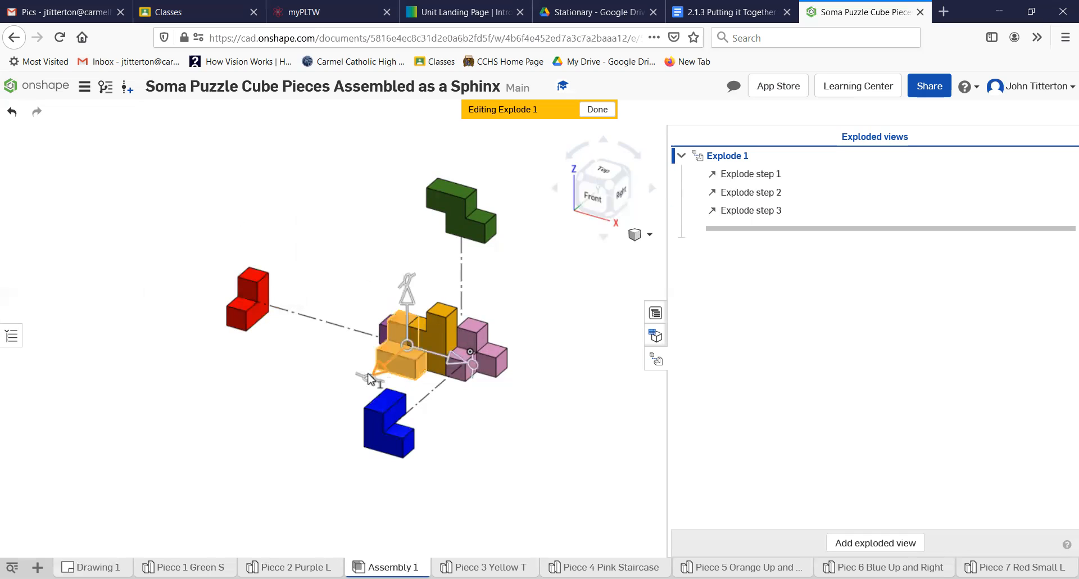
pyautogui.moveTo(376, 374); pyautogui.dragTo(295, 416)
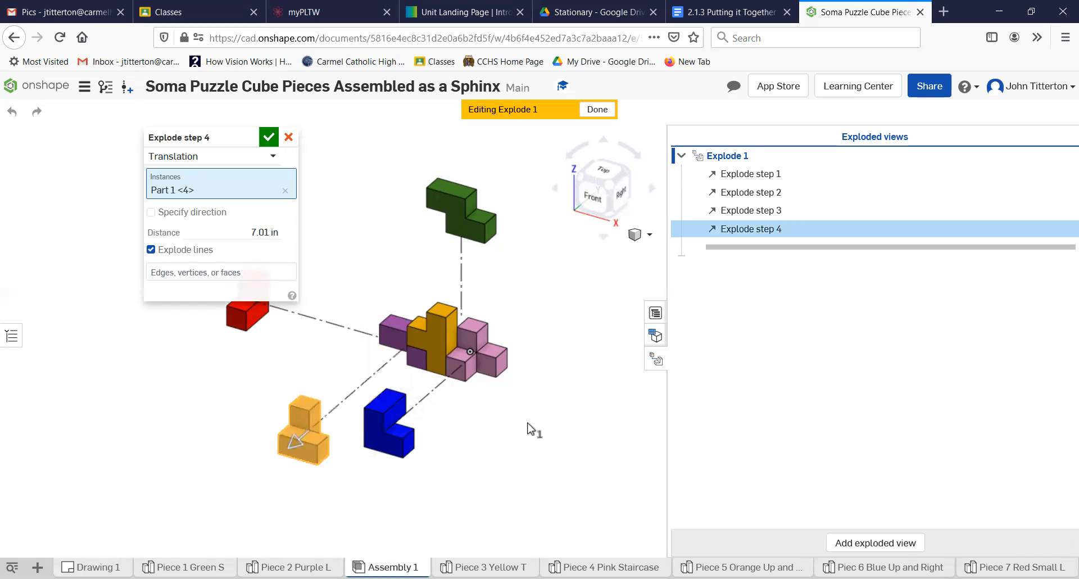
pyautogui.click(264, 138)
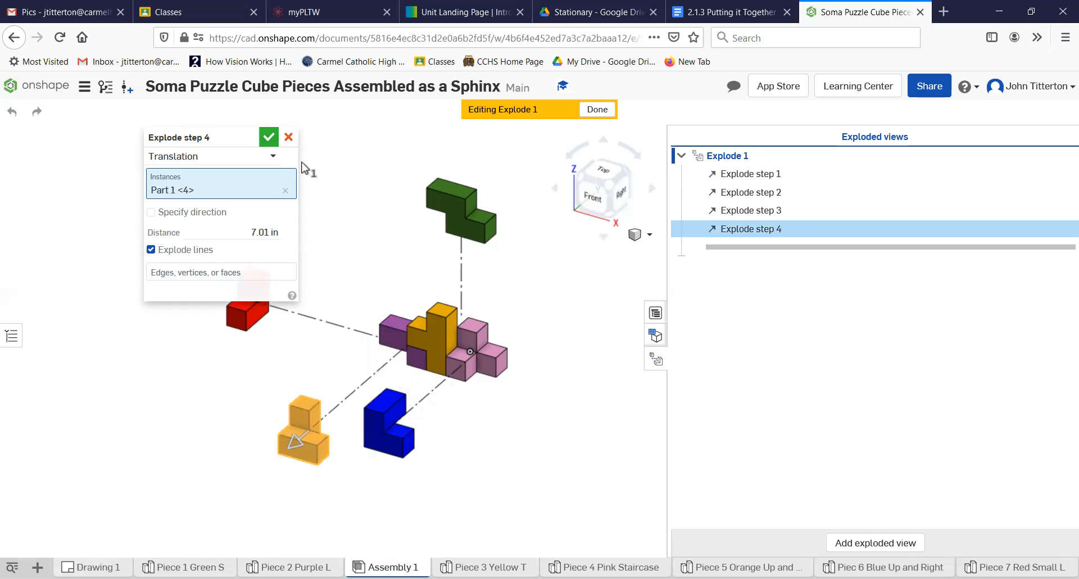
pyautogui.moveTo(523, 365); pyautogui.dragTo(617, 402)
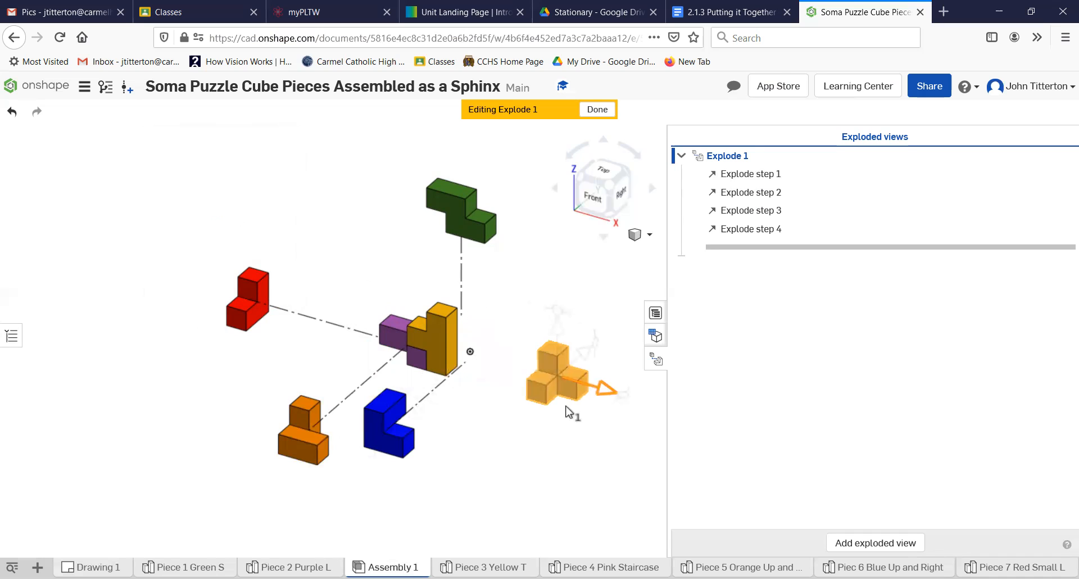
pyautogui.click(268, 142)
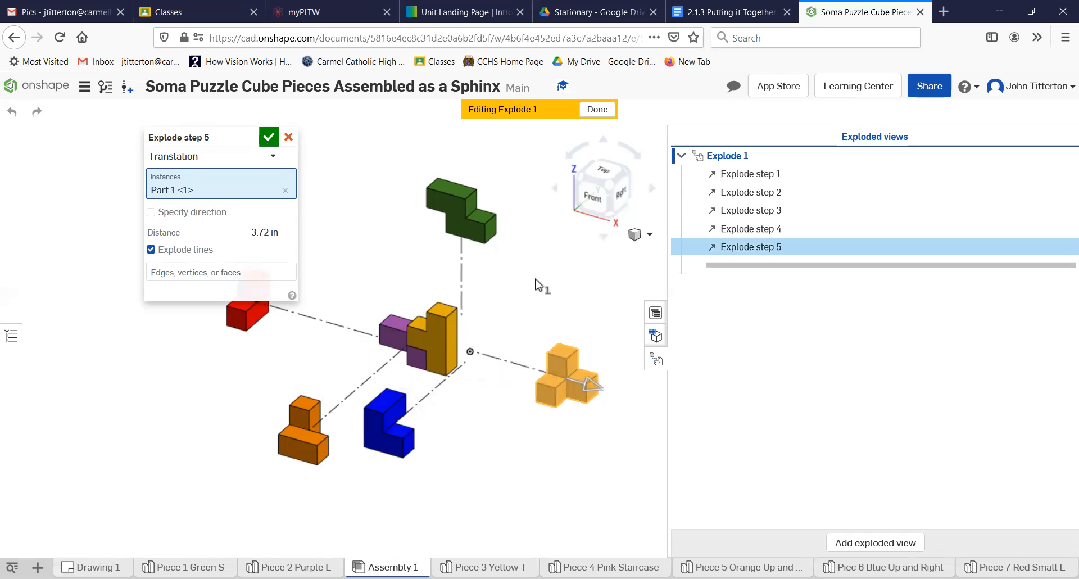
pyautogui.click(390, 336)
pyautogui.moveTo(351, 328); pyautogui.dragTo(318, 313)
pyautogui.click(373, 334)
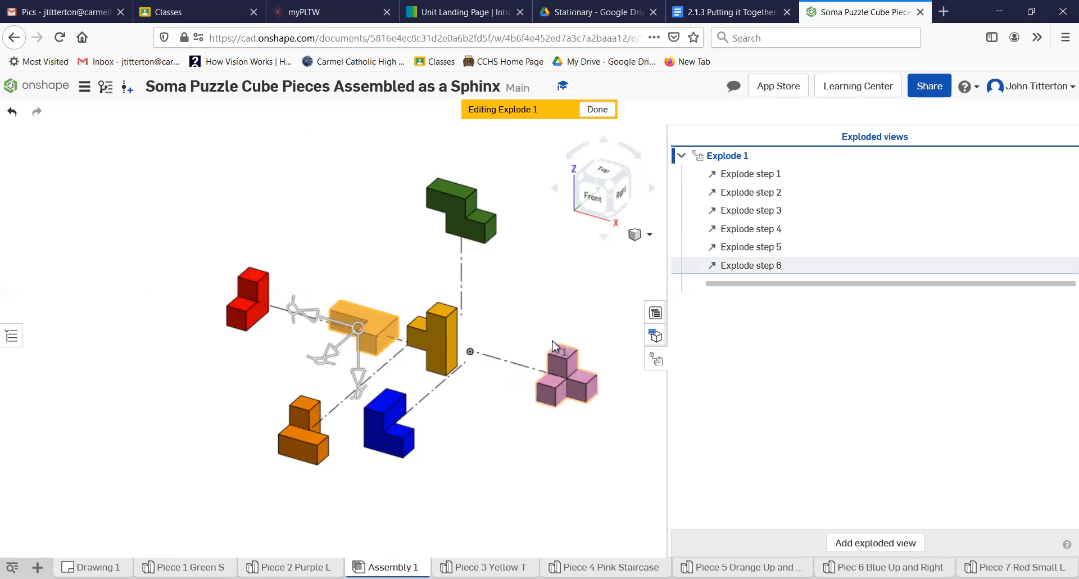
# - Save the current exploded view as a named view called 'Exploded View Sphinx'
pyautogui.click(650, 236)
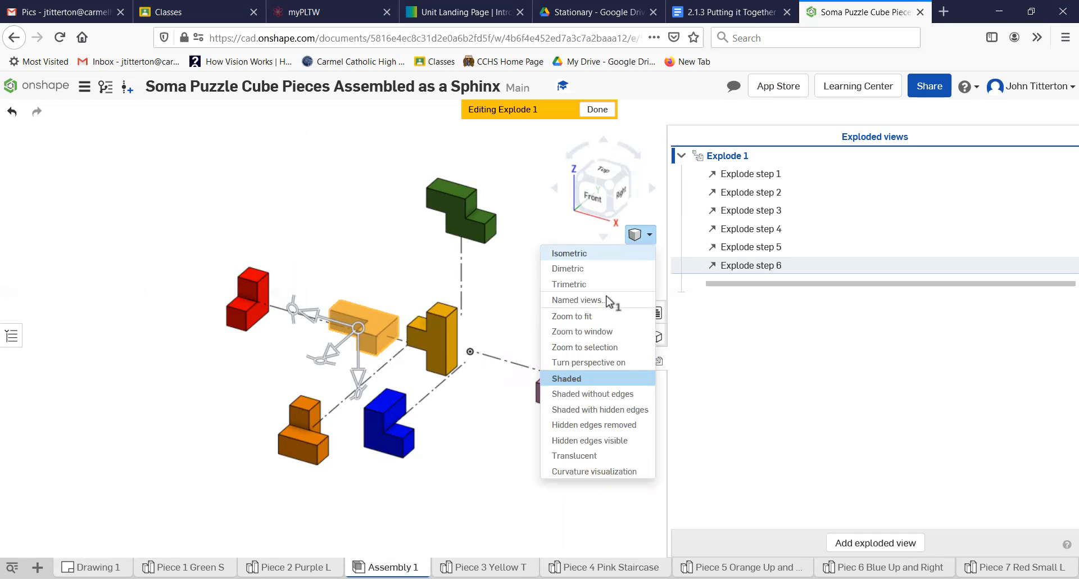
pyautogui.click(576, 302)
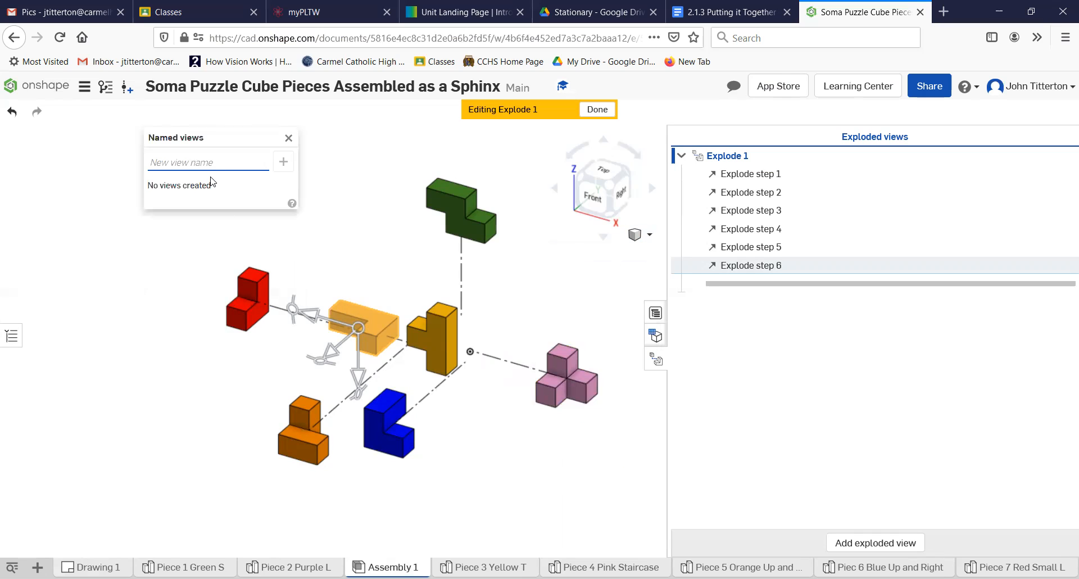
pyautogui.write('Exploded View Sphinx')
pyautogui.press('Return')
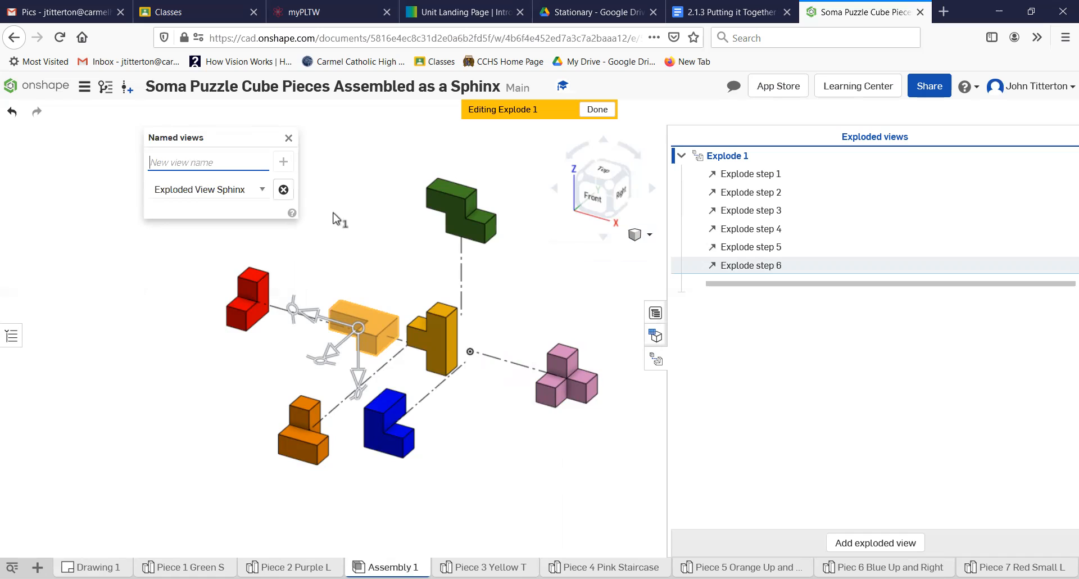
pyautogui.click(288, 137)
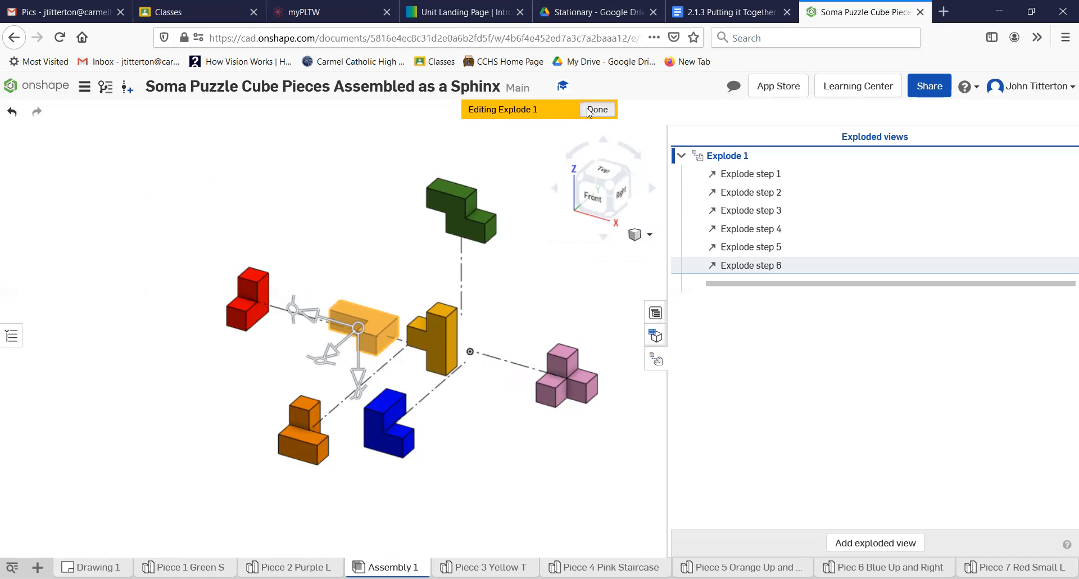
# - Finish the exploded view edit and switch to the Drawing 1 sheet
pyautogui.click(596, 109)
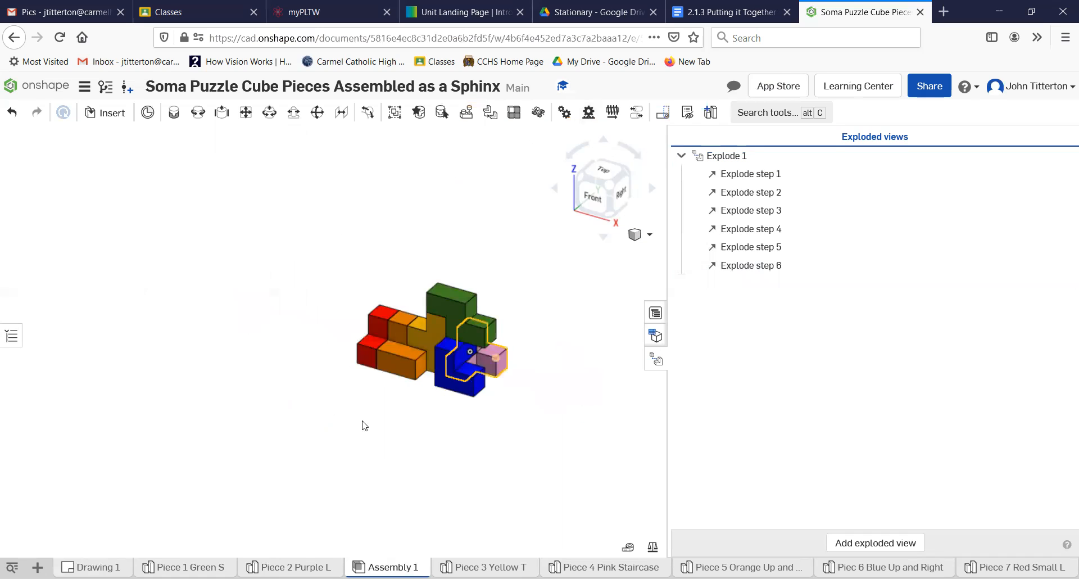
pyautogui.click(655, 313)
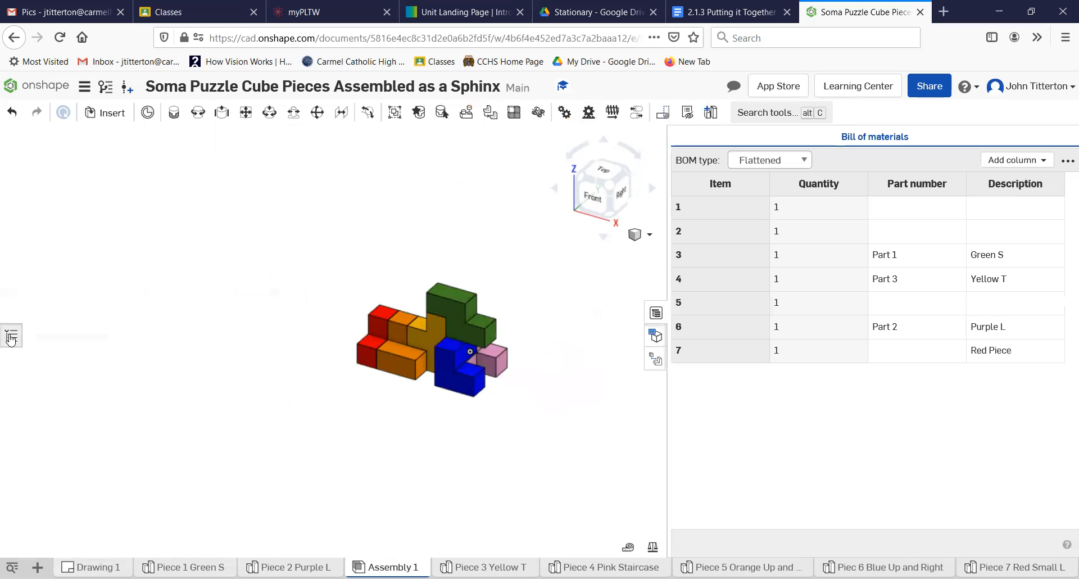
pyautogui.click(11, 337)
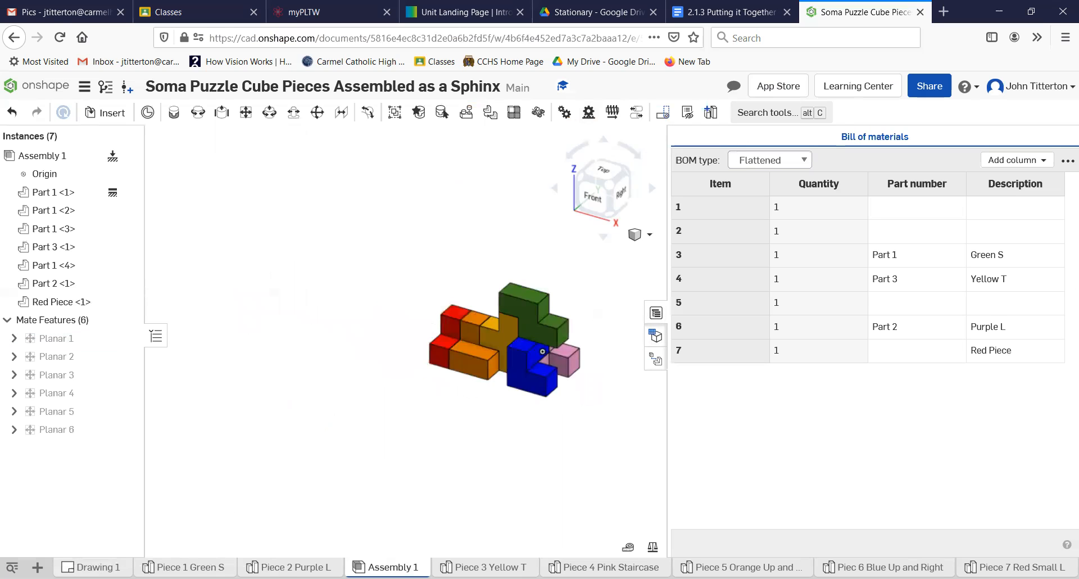
pyautogui.click(94, 567)
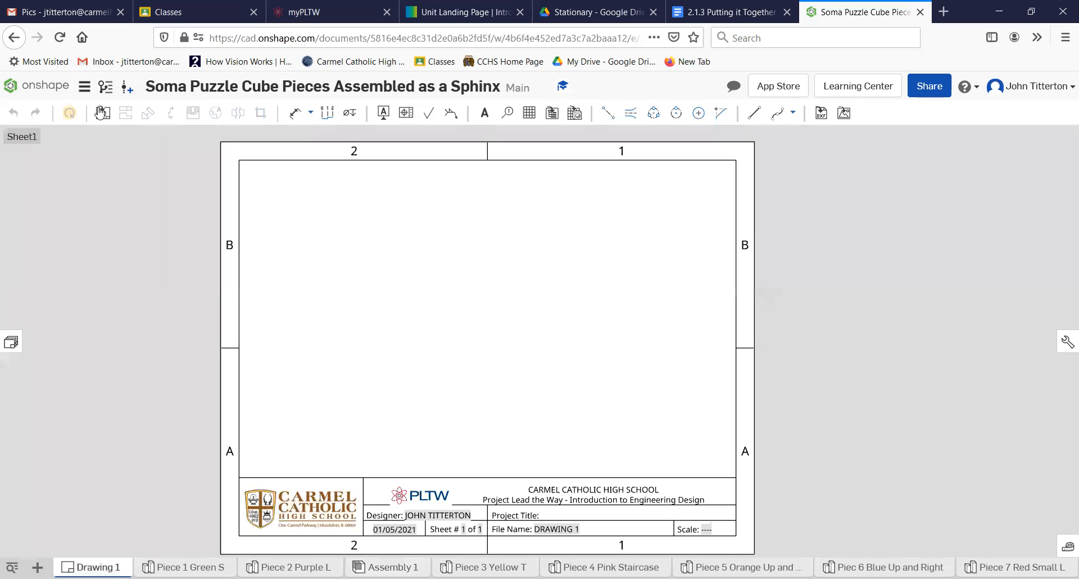
# - Insert a front view of Assembly 1 at 1:2 scale as the sheet's first view
pyautogui.click(101, 112)
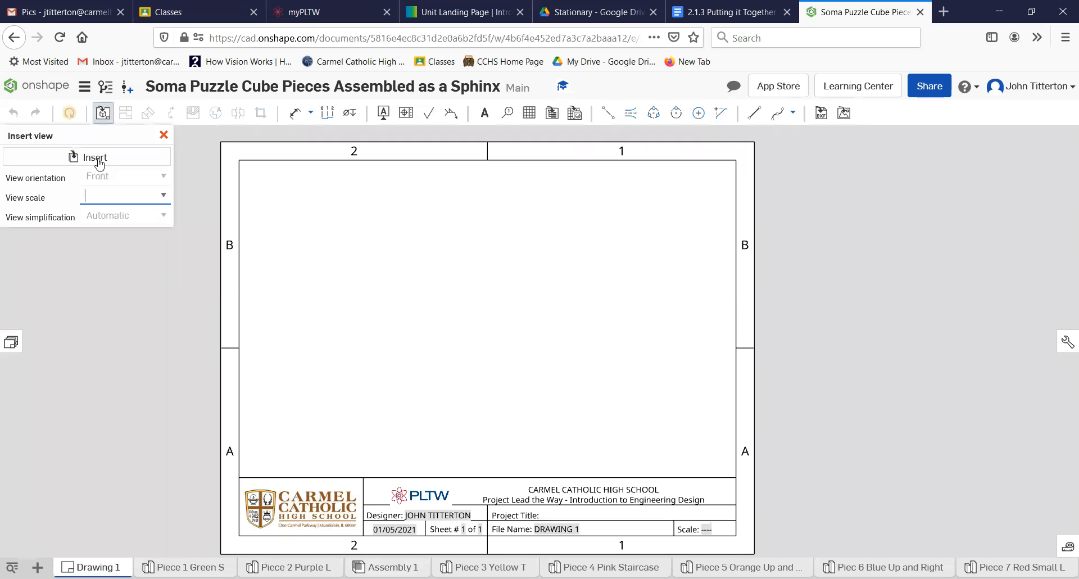
pyautogui.click(99, 160)
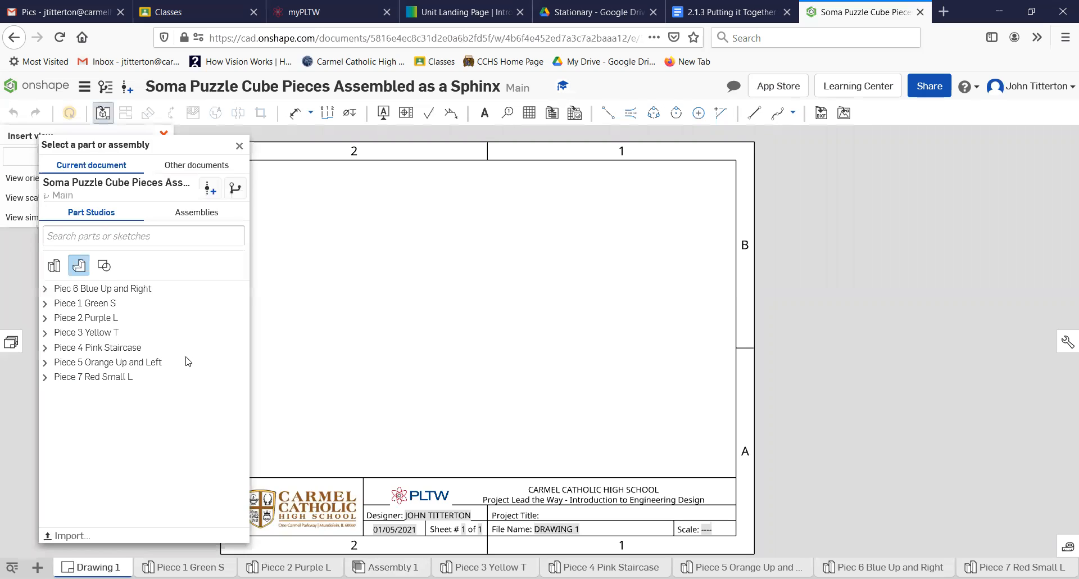
pyautogui.click(196, 217)
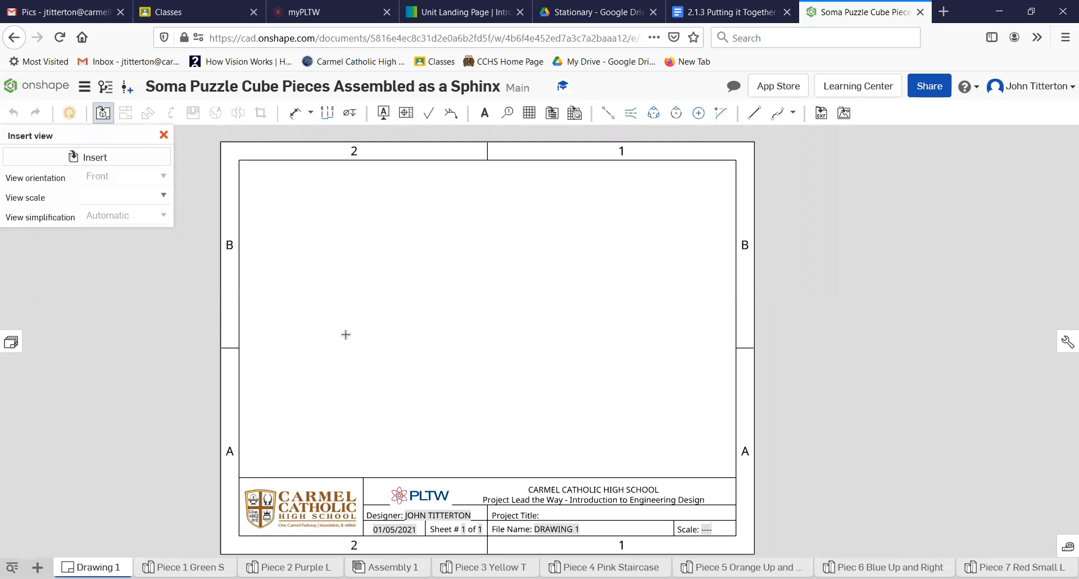
pyautogui.click(393, 321)
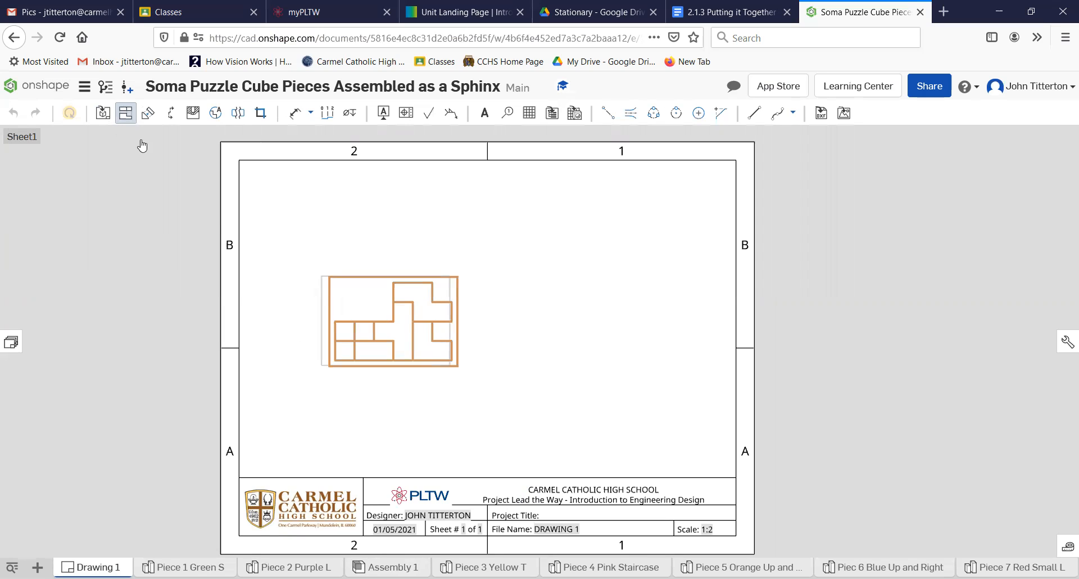
pyautogui.press('Escape')
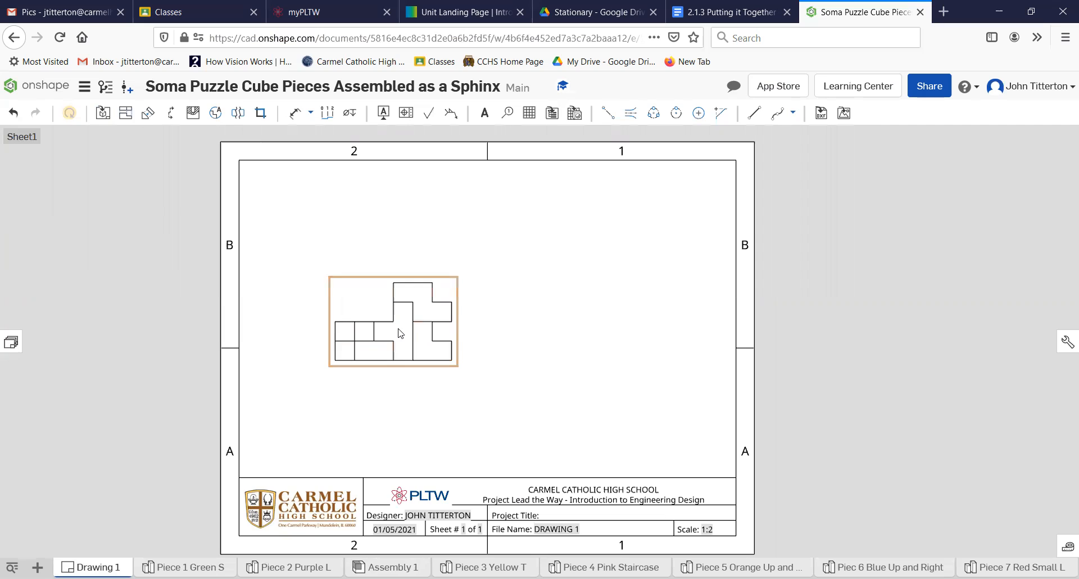
# - Set the drawing view to the Explode 1 state with Isometric orientation
pyautogui.doubleClick(400, 333)
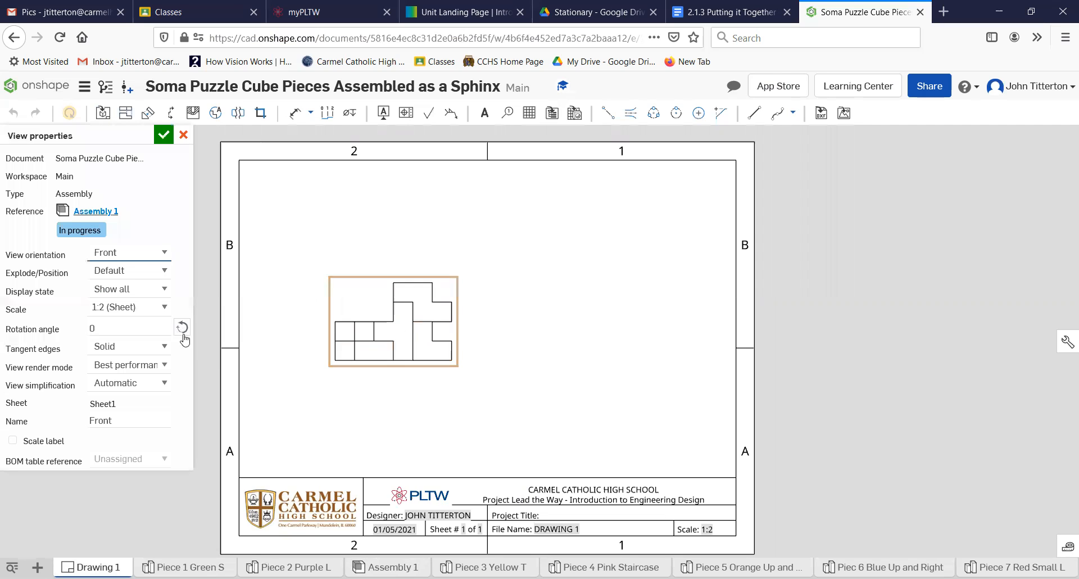
pyautogui.click(163, 272)
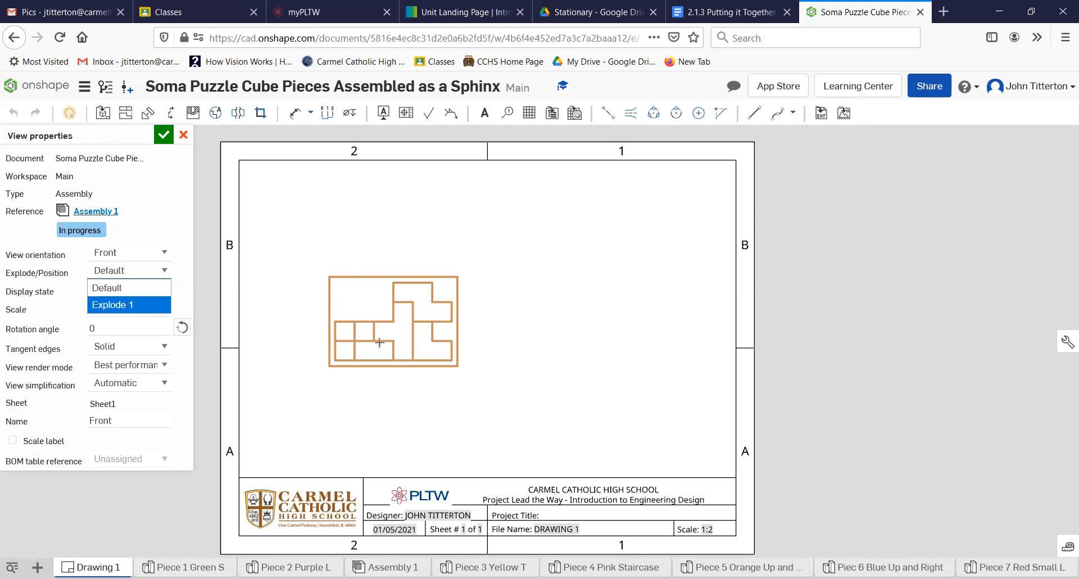
pyautogui.click(141, 305)
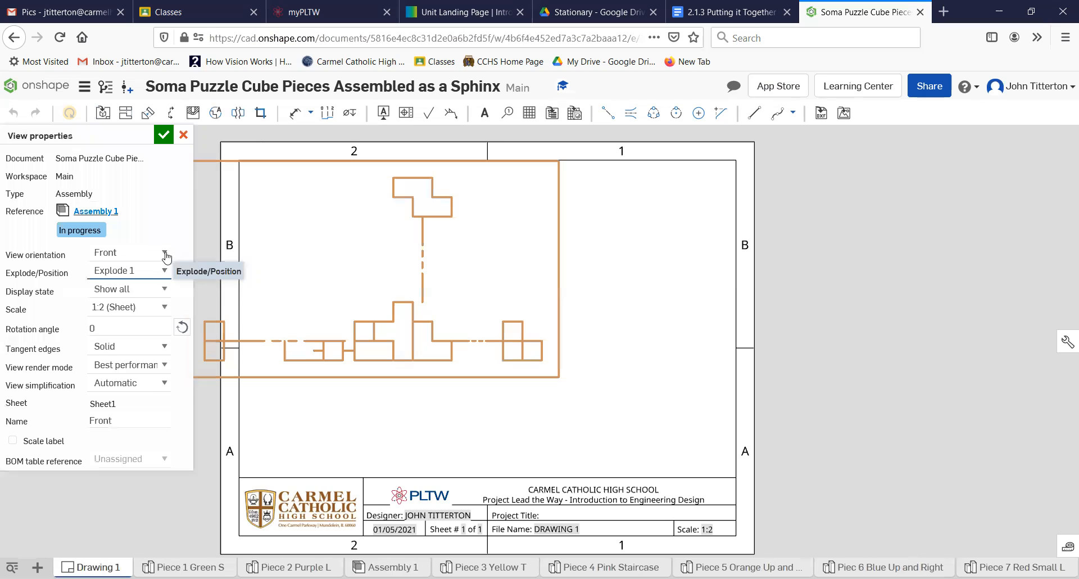
pyautogui.click(164, 253)
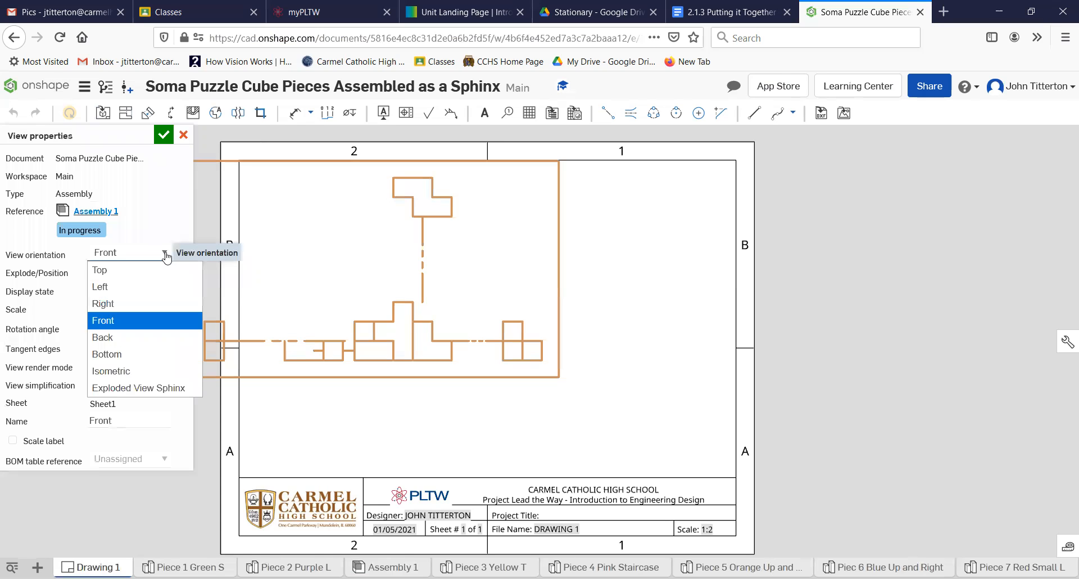
pyautogui.click(138, 375)
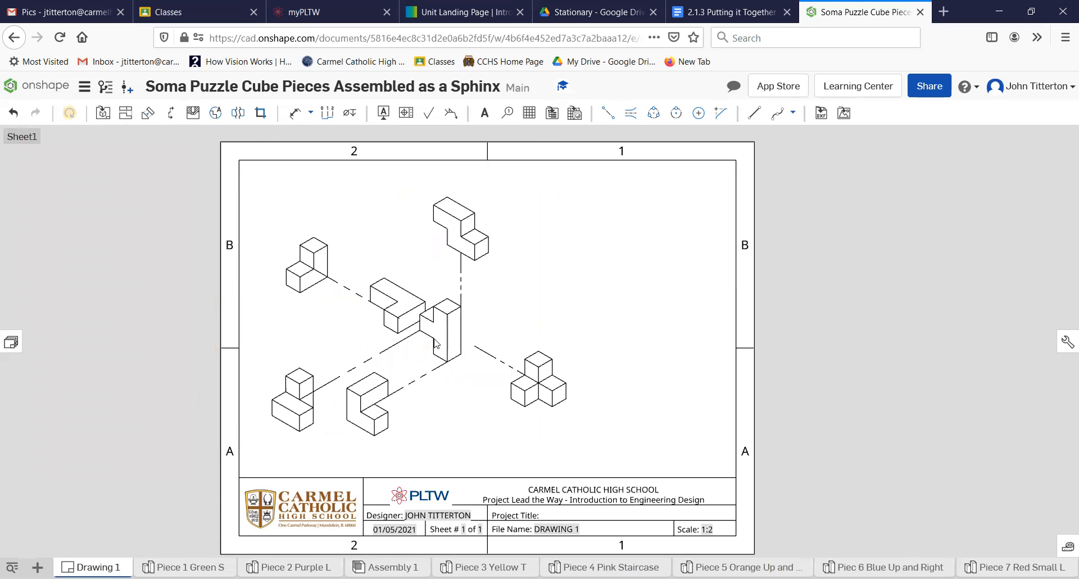
pyautogui.doubleClick(436, 344)
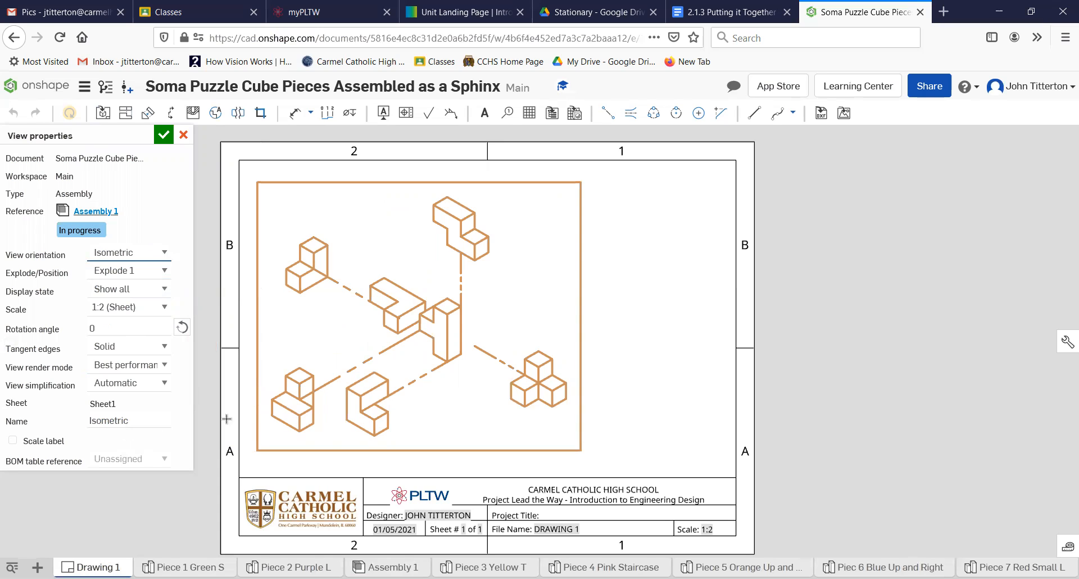
# - Render the exploded isometric view shaded so each sphinx piece shows its colour
pyautogui.click(163, 136)
pyautogui.rightClick(398, 249)
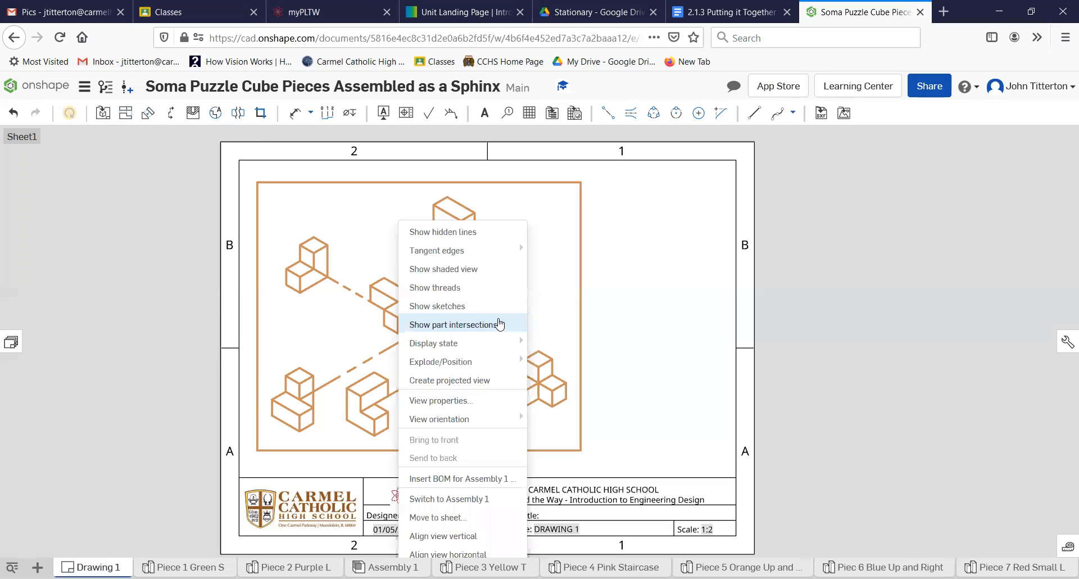
pyautogui.click(454, 270)
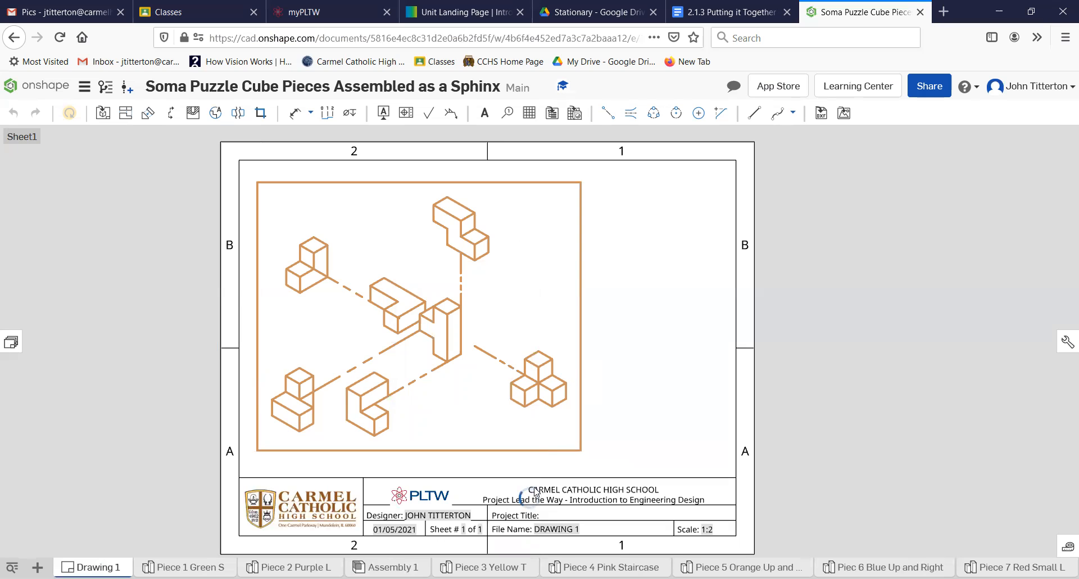
pyautogui.click(440, 286)
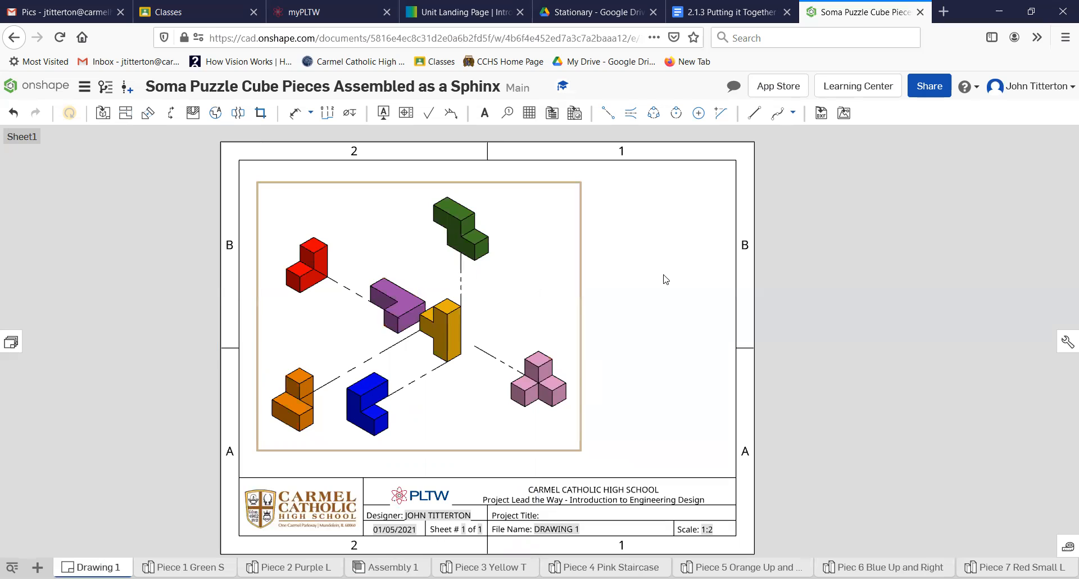
# - Place a flattened Assembly 1 BOM table listing seven items in the sheet's top-right corner
pyautogui.click(551, 116)
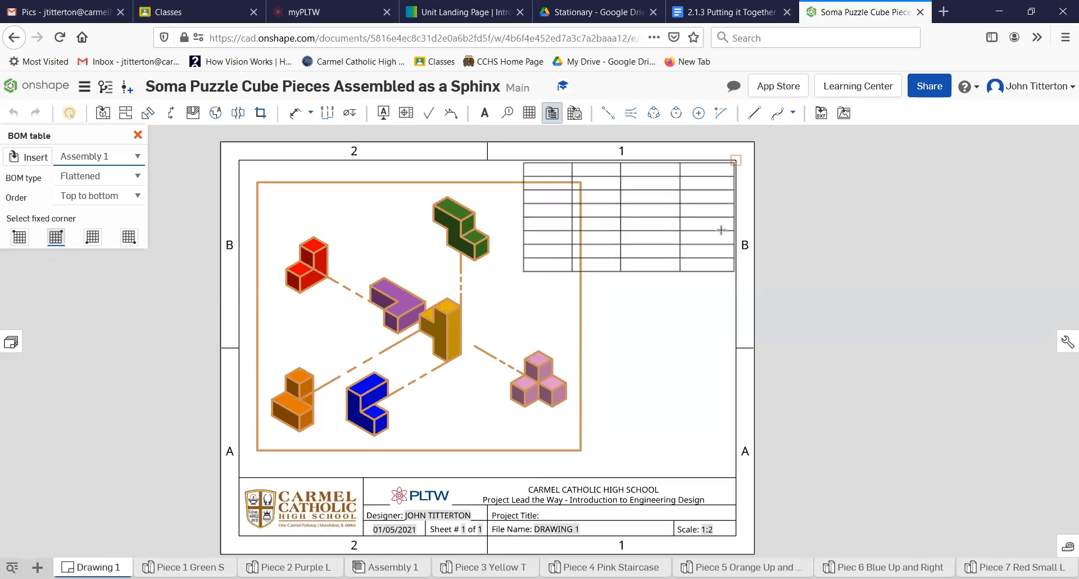
pyautogui.click(720, 229)
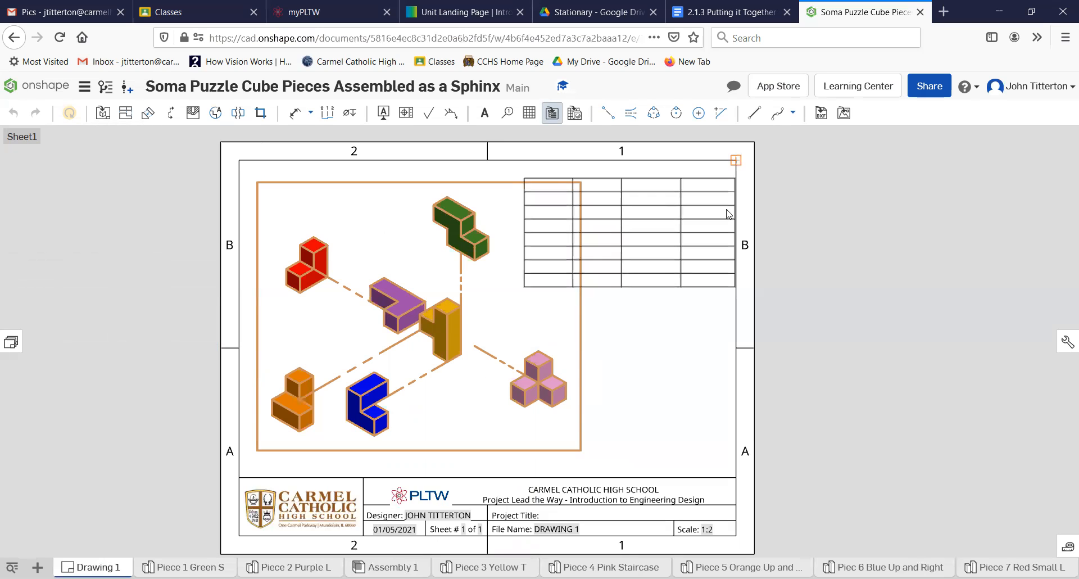
pyautogui.click(638, 328)
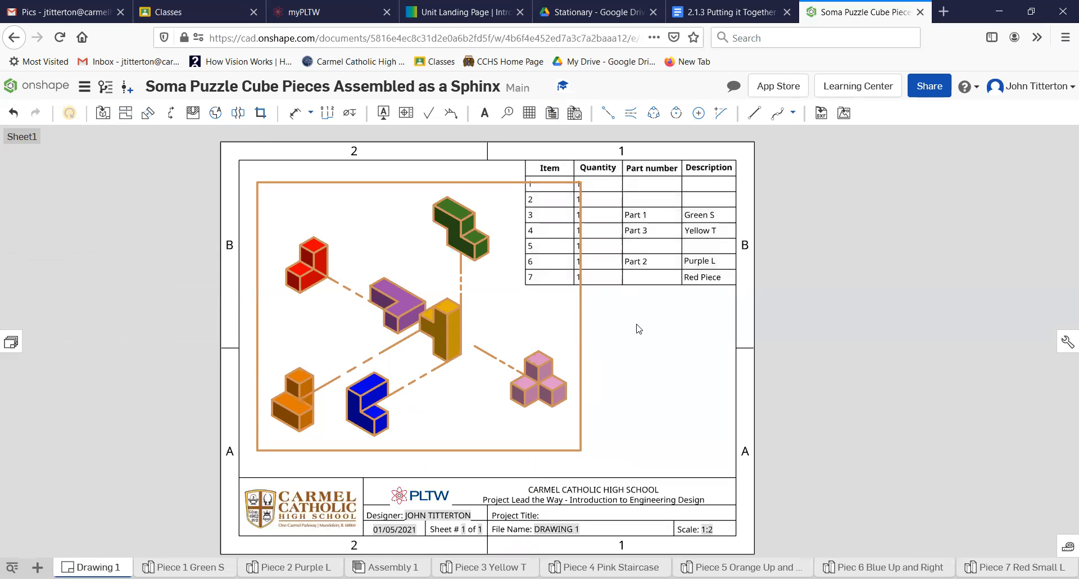
pyautogui.click(642, 380)
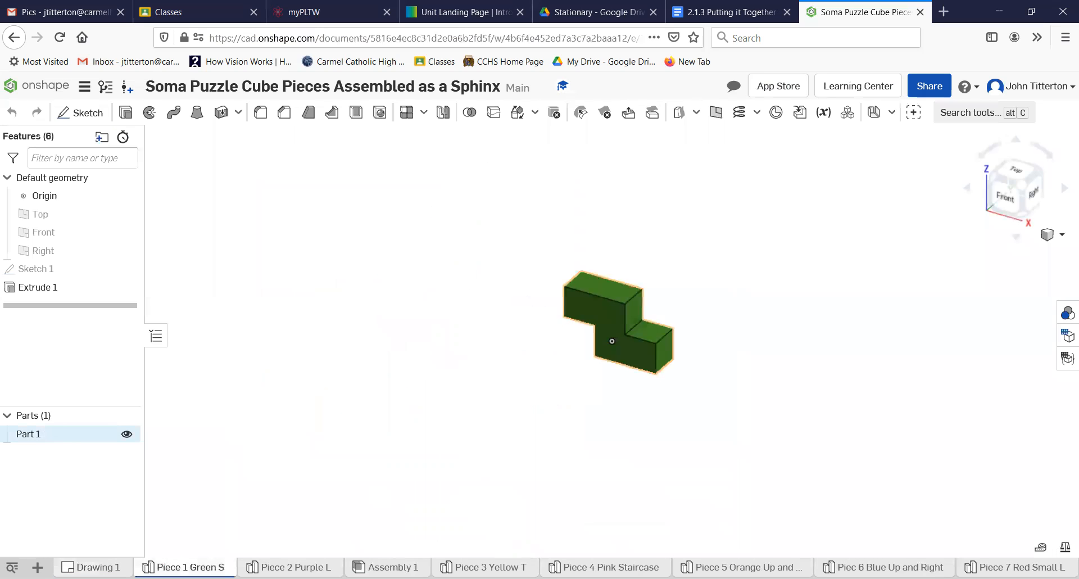
# - Inspect the purple Piece 2, blue Piece 6 and red Piece 7 part studios
pyautogui.click(292, 567)
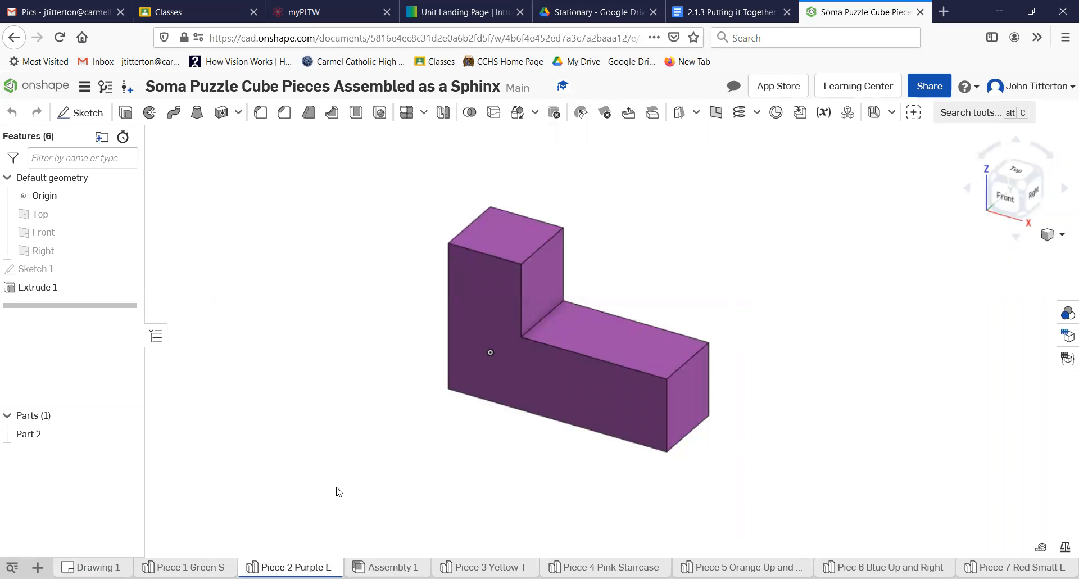
pyautogui.click(884, 567)
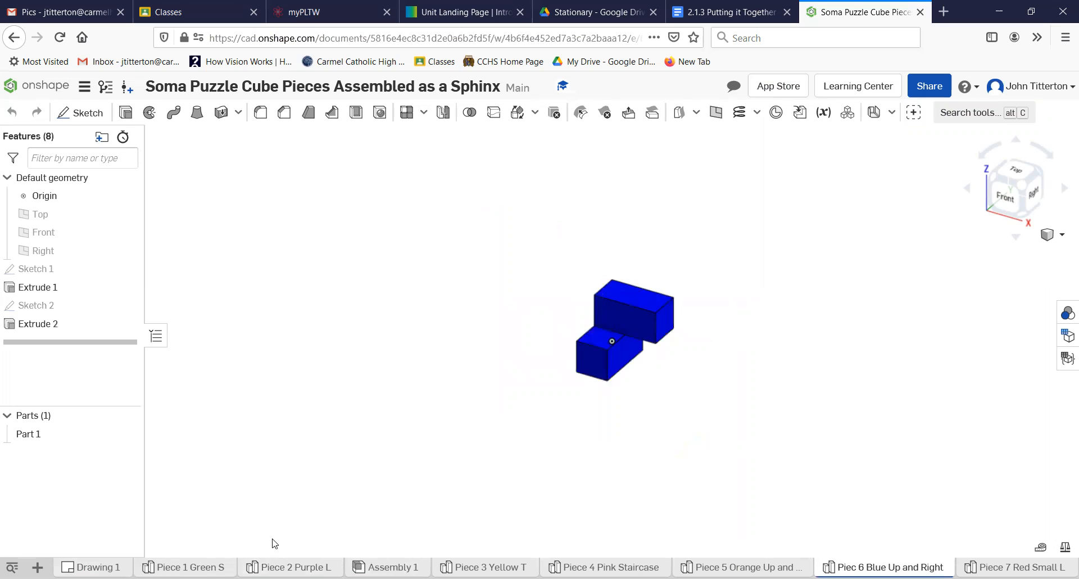
pyautogui.click(36, 434)
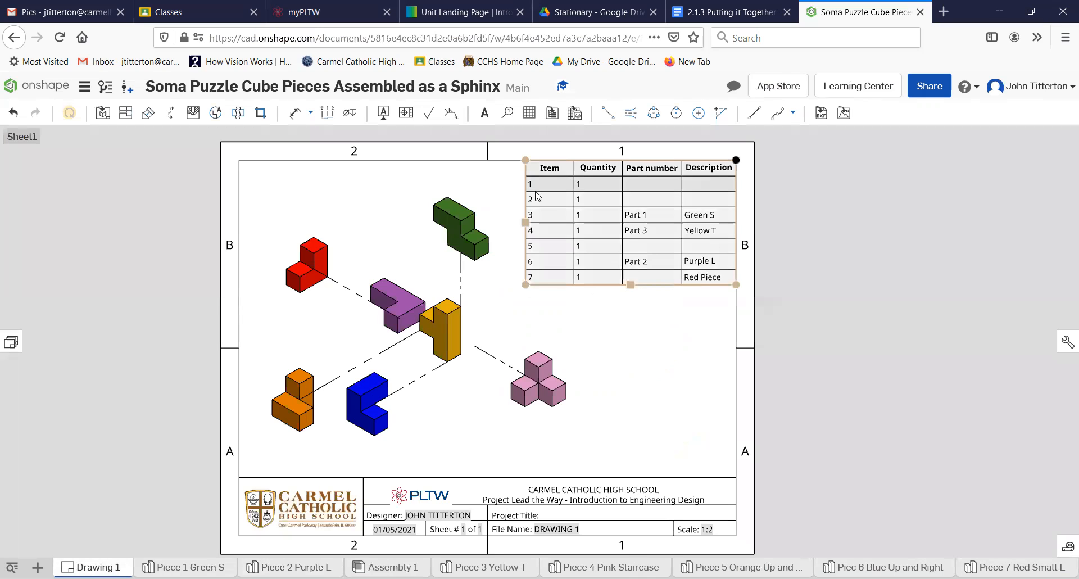
# - Add BOM-linked balloons: item 1 on the pink piece and item 7 on the red piece
pyautogui.click(582, 232)
pyautogui.click(698, 373)
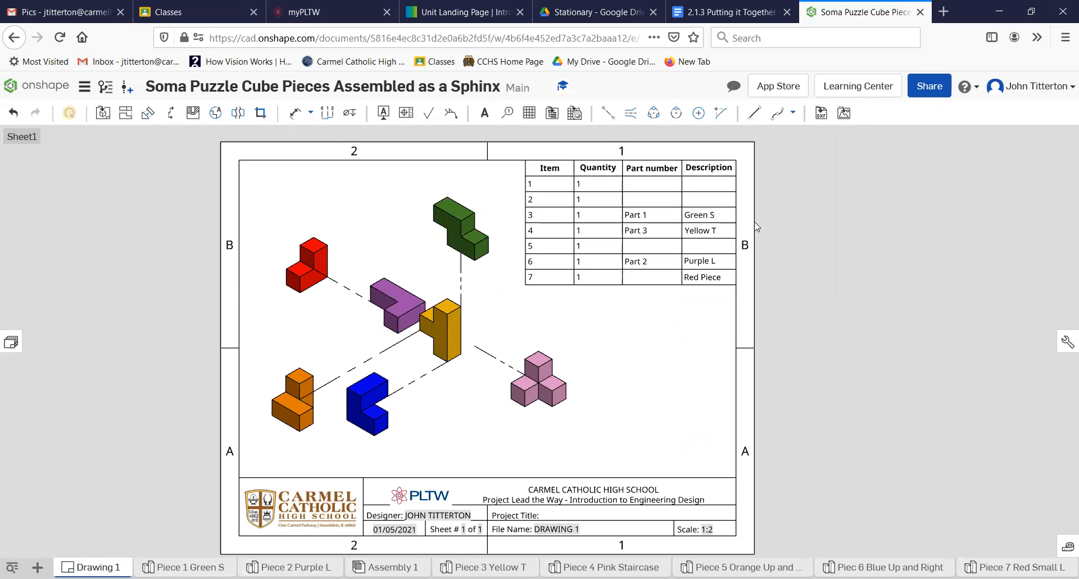
pyautogui.click(507, 113)
pyautogui.click(628, 423)
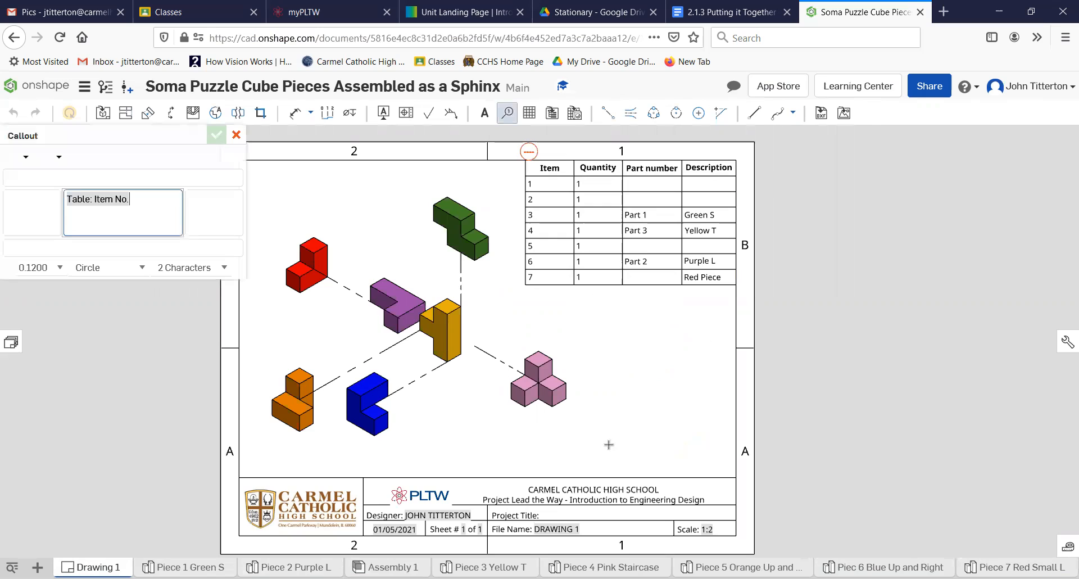
pyautogui.click(551, 212)
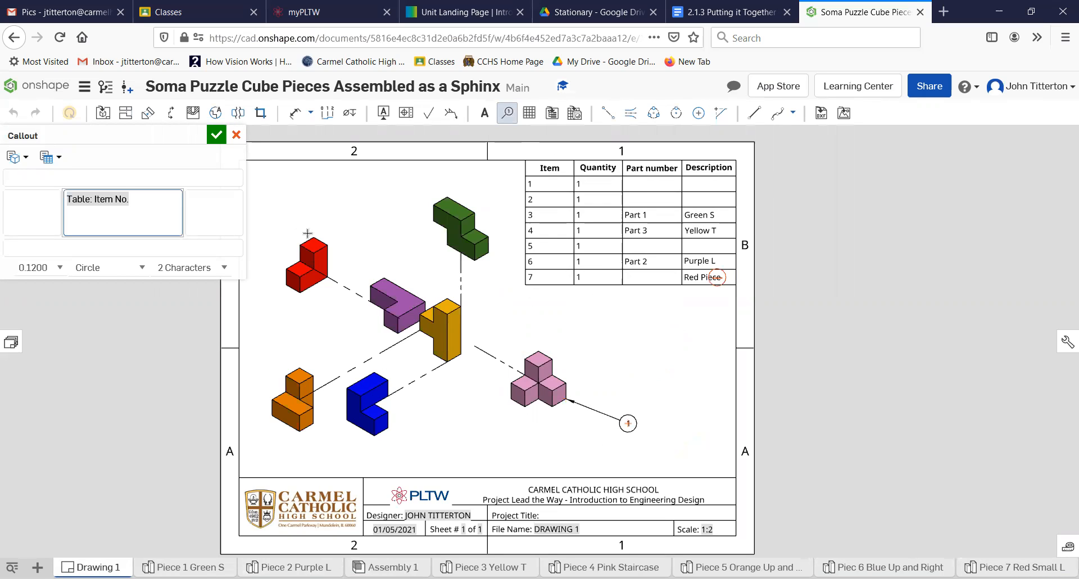
pyautogui.click(280, 201)
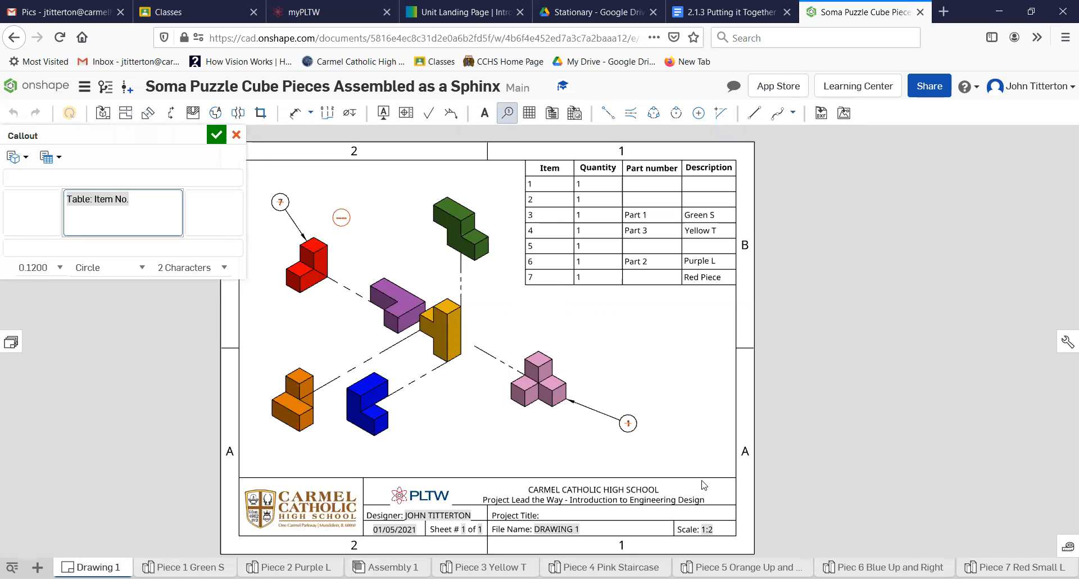